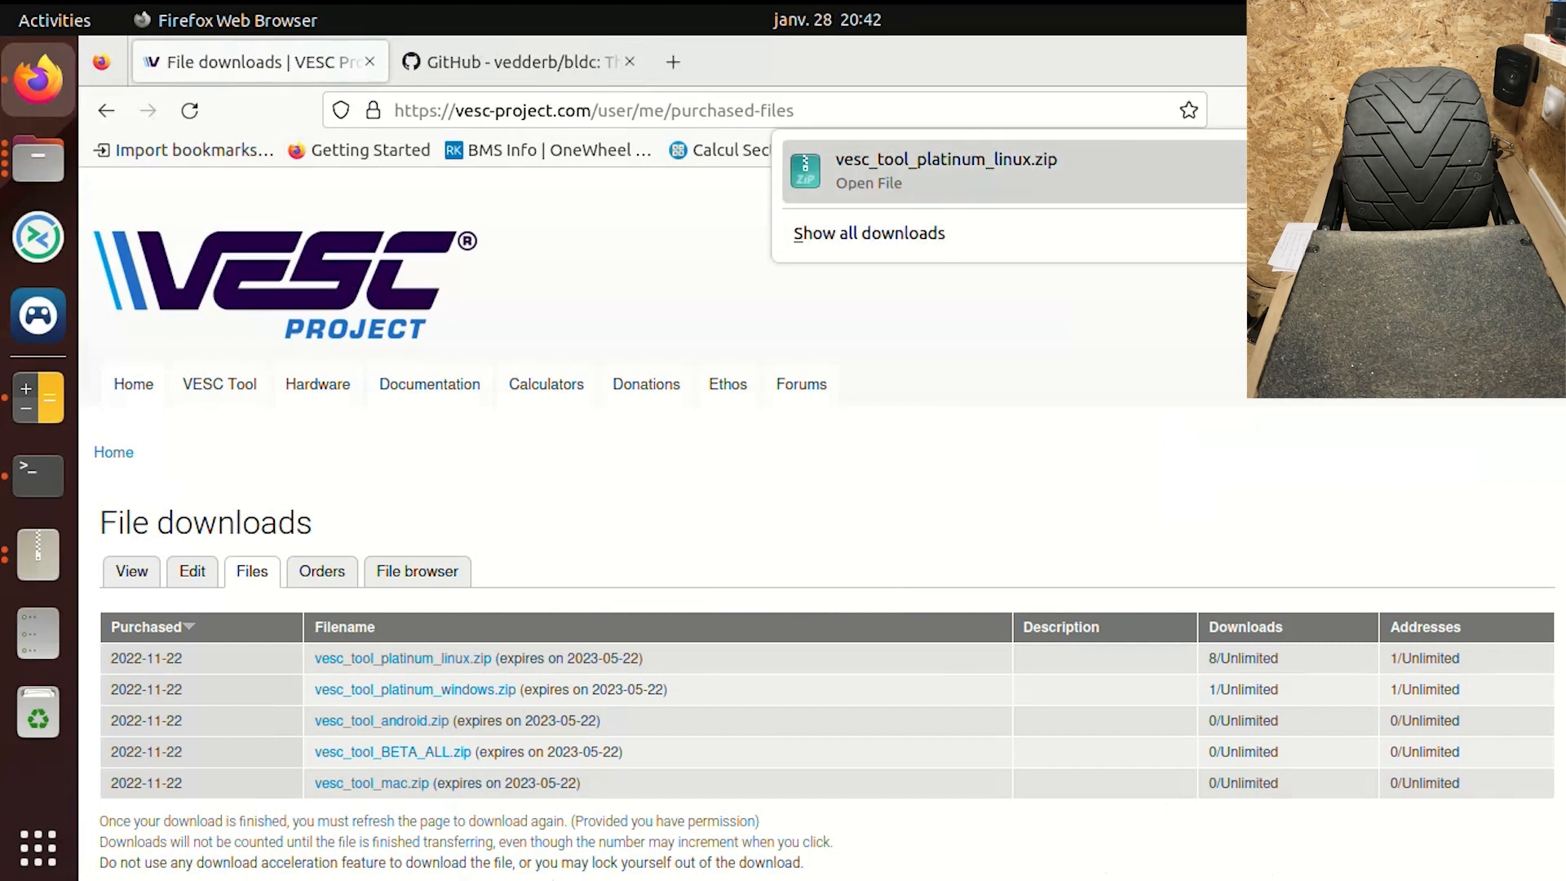
# - Open the downloaded vesc_tool_platinum_linux.zip and access its contents in the vesc_tool_platinum_linux folder
pyautogui.click(946, 171)
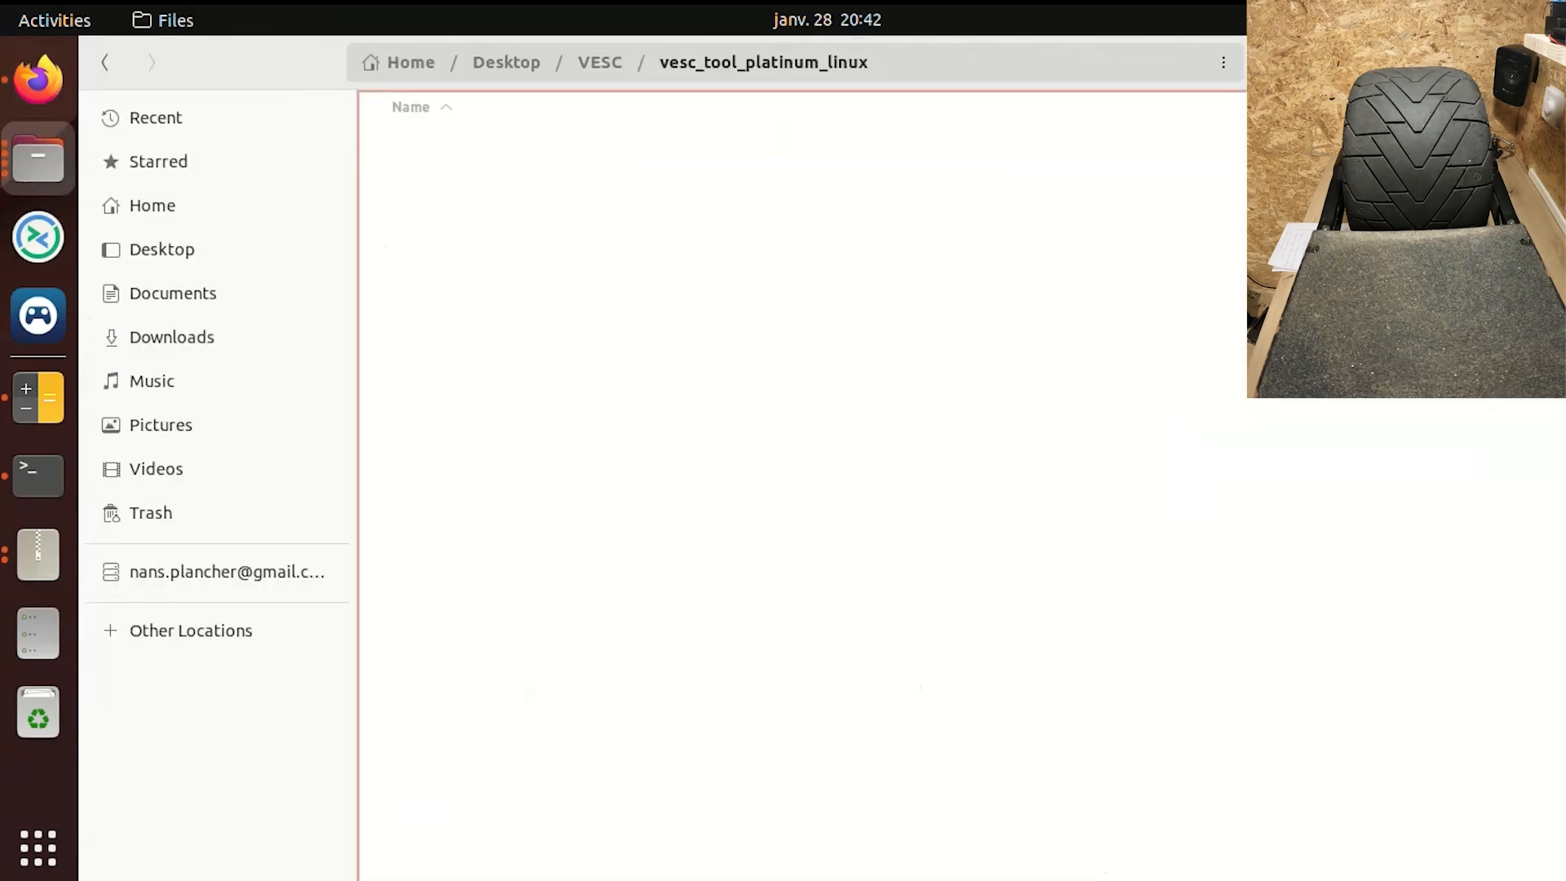
pyautogui.click(493, 169)
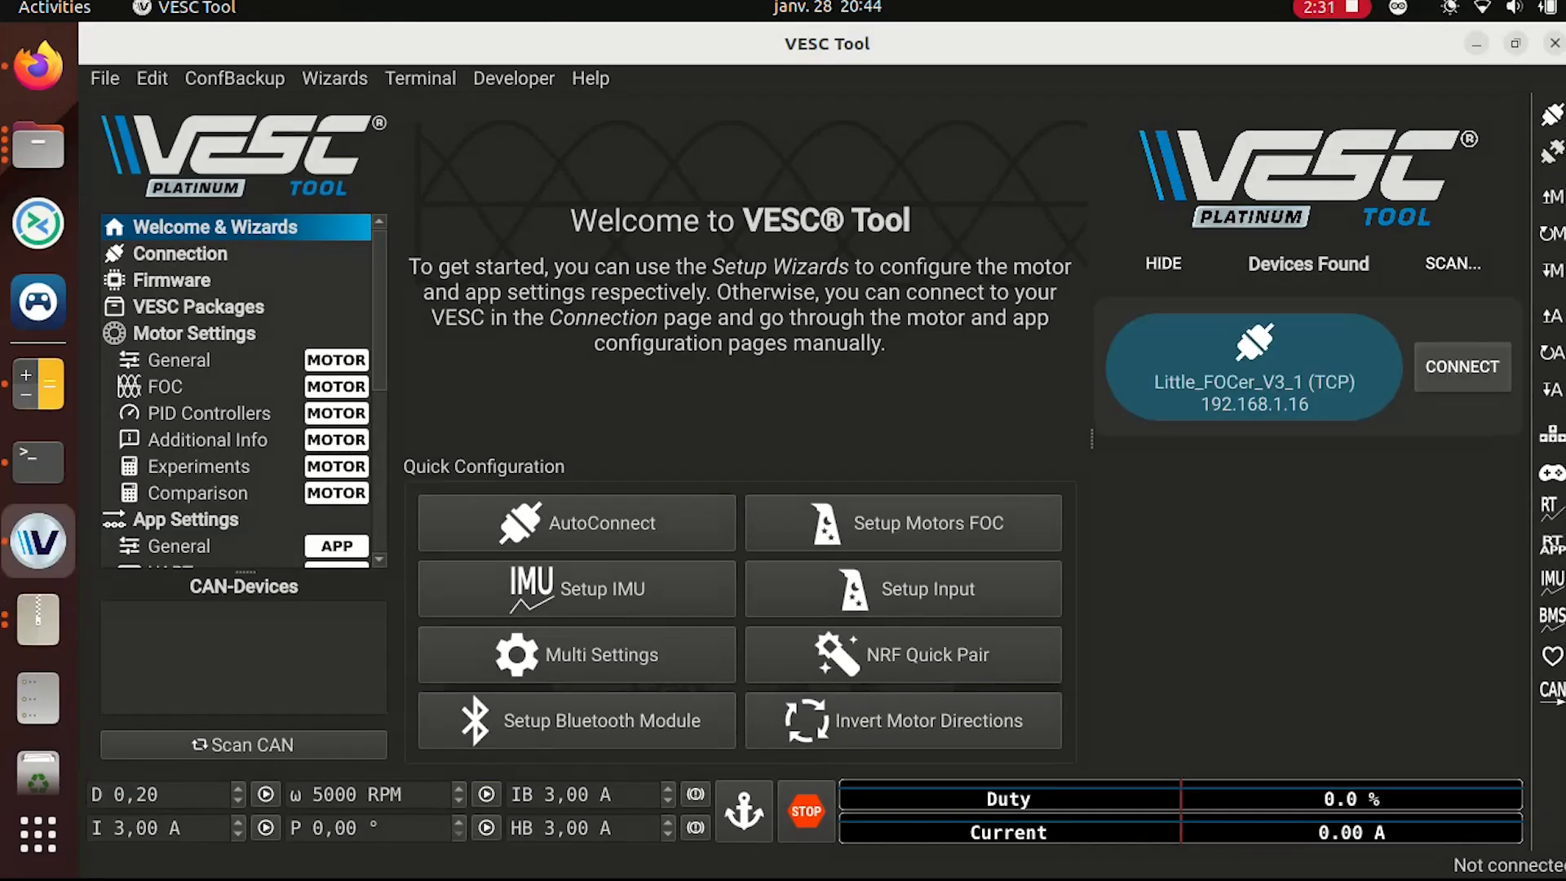
# - Connect VESC Tool to Little_FOCer_V3_1 and upload the generic bootloader to the device
pyautogui.click(180, 254)
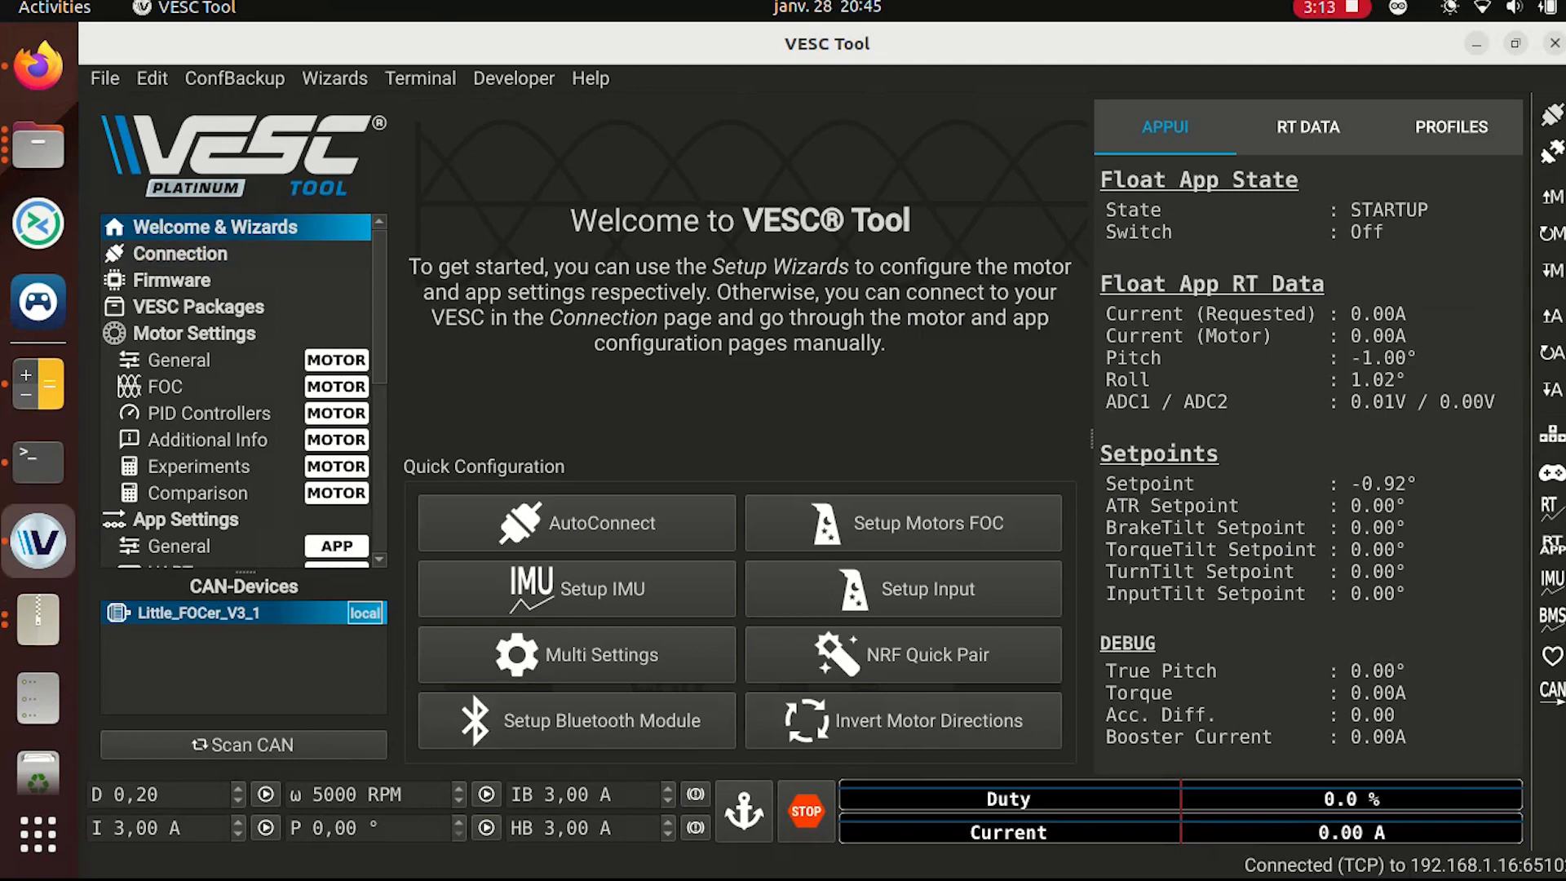
pyautogui.click(171, 280)
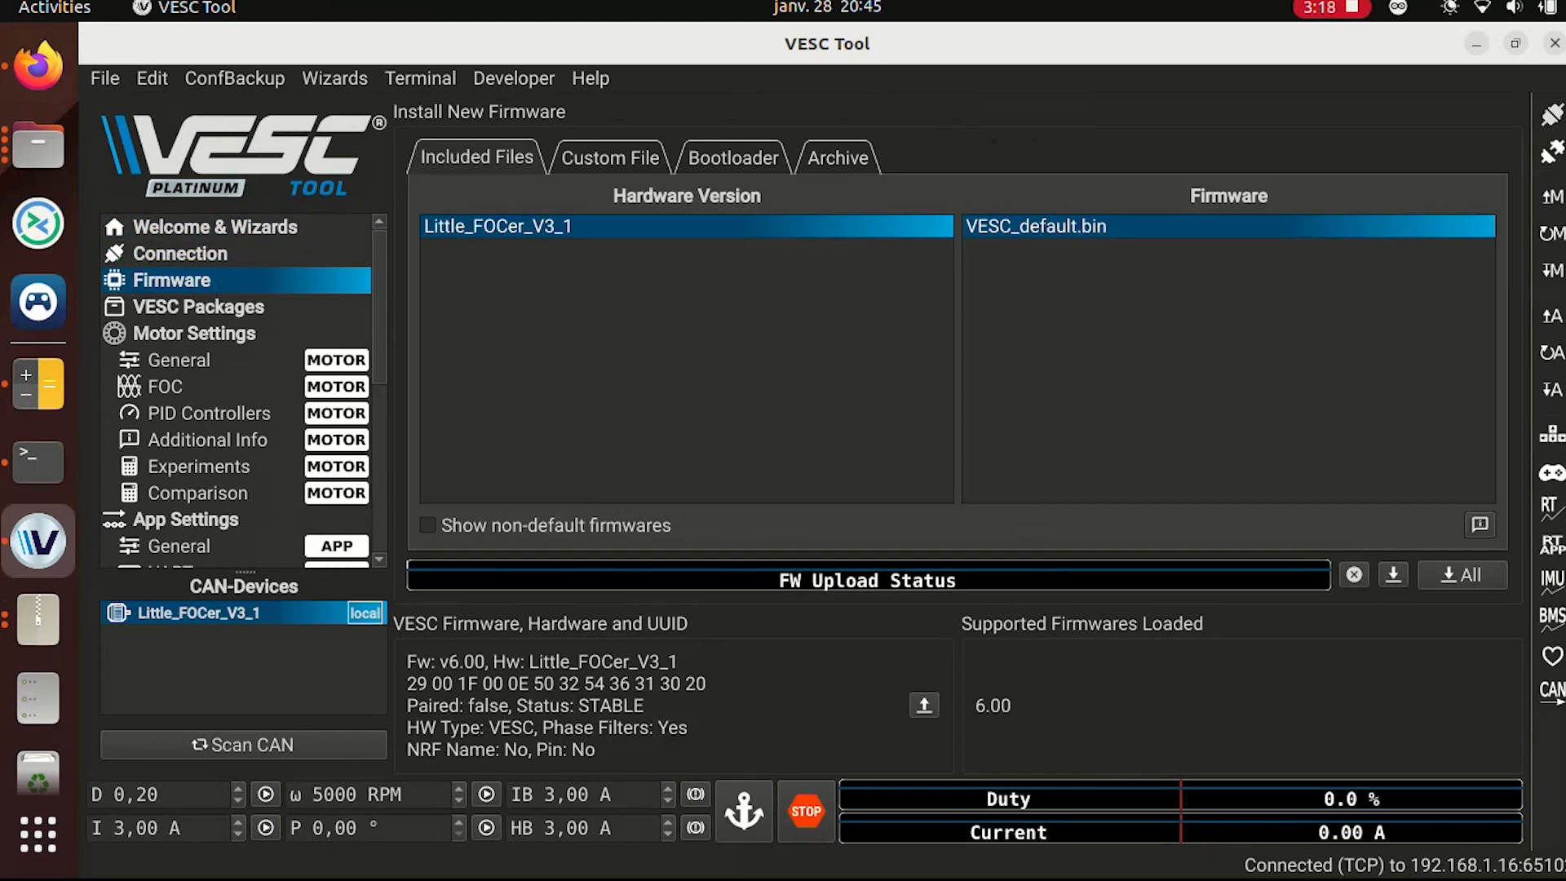
pyautogui.click(733, 157)
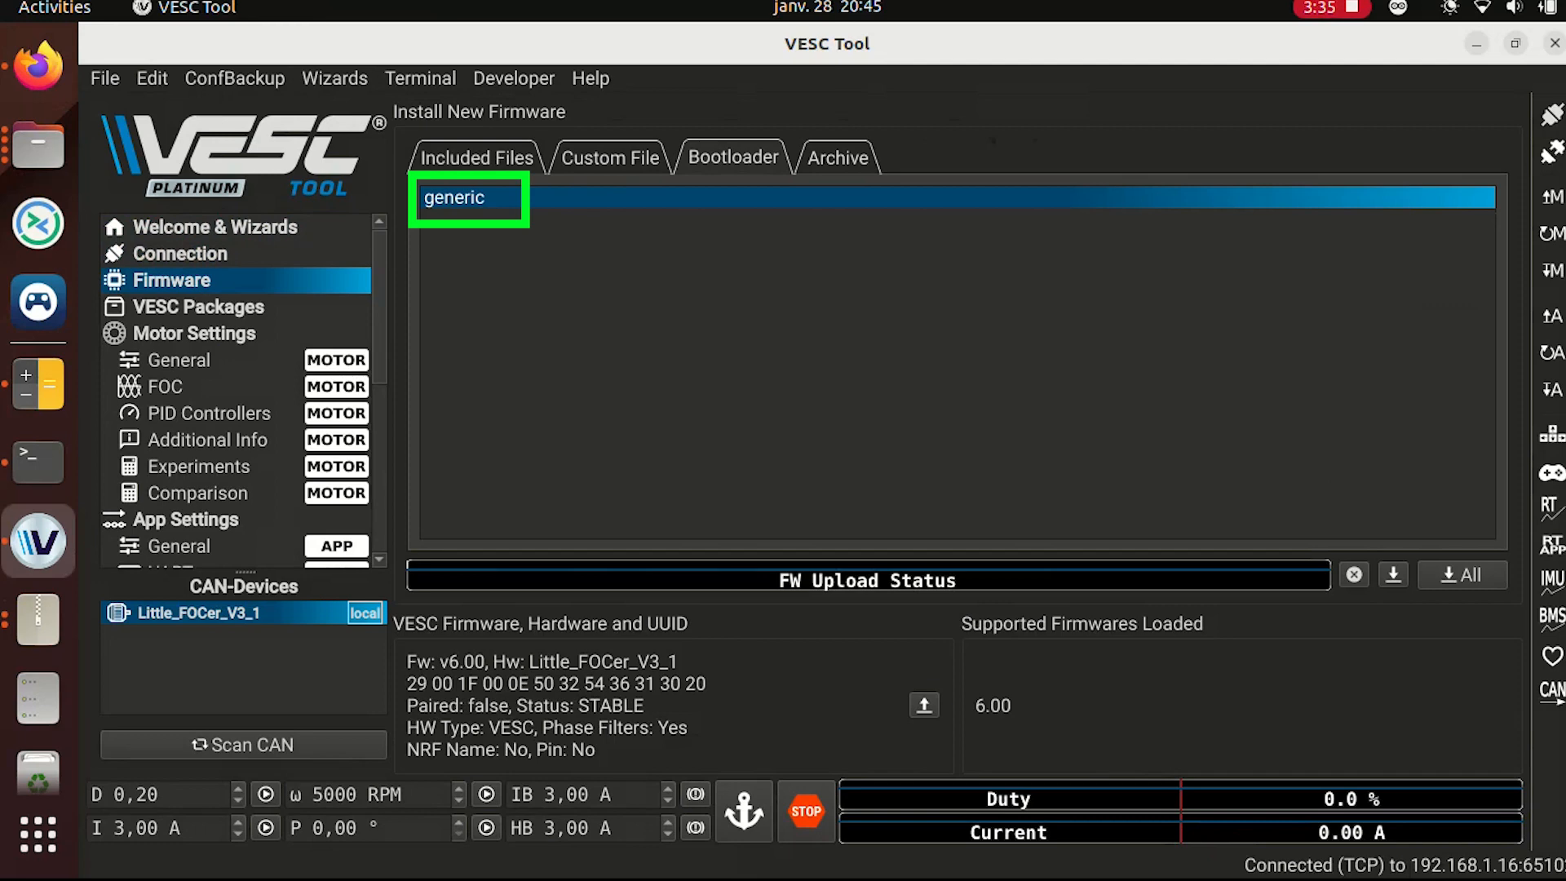
pyautogui.click(1394, 574)
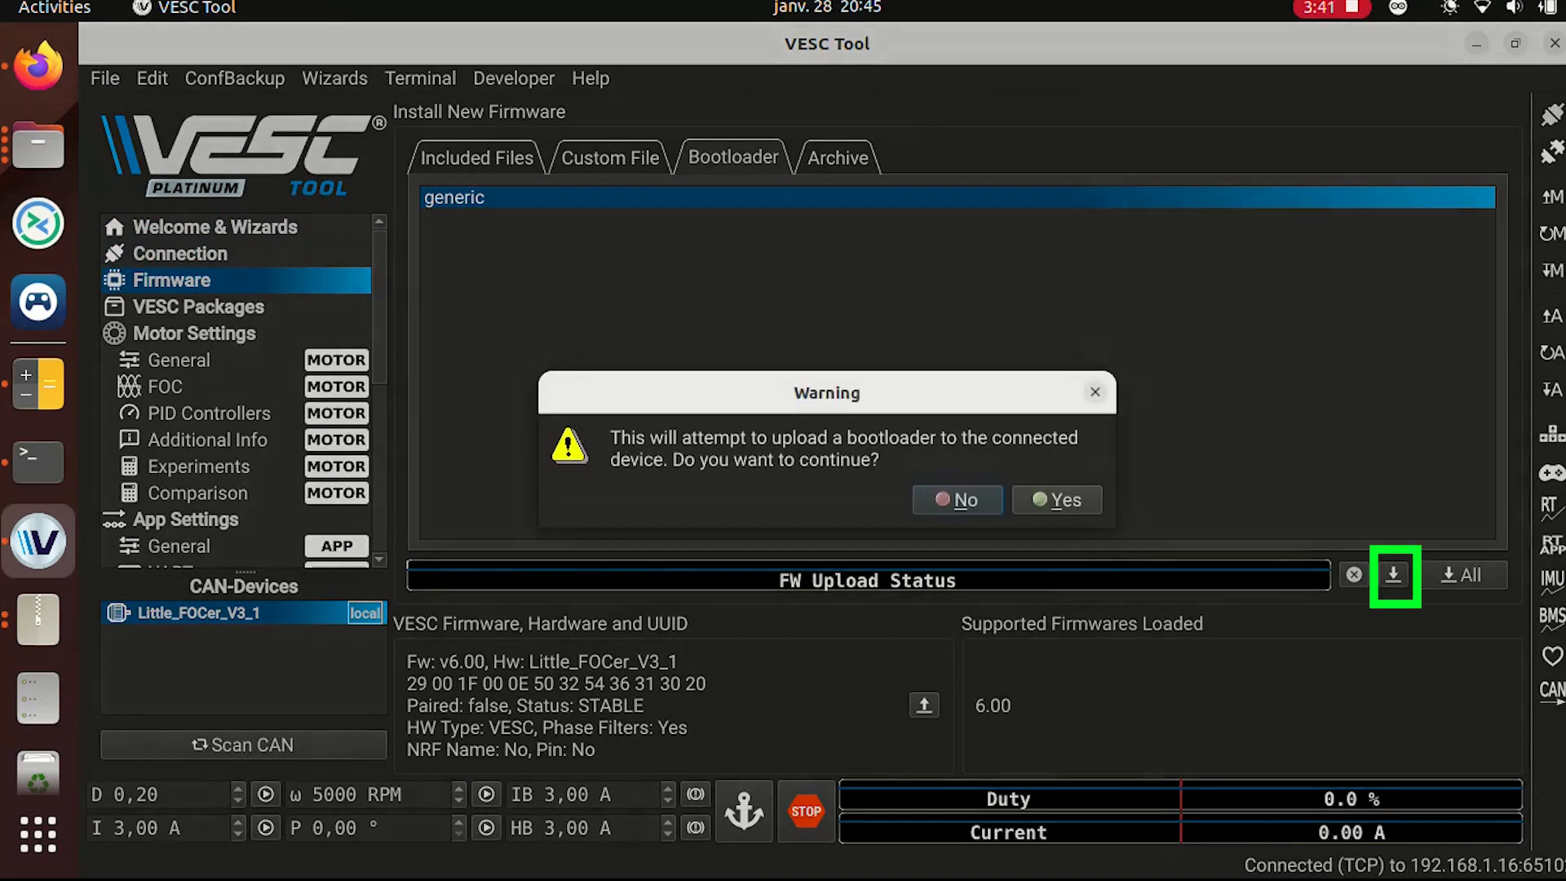
pyautogui.click(1057, 499)
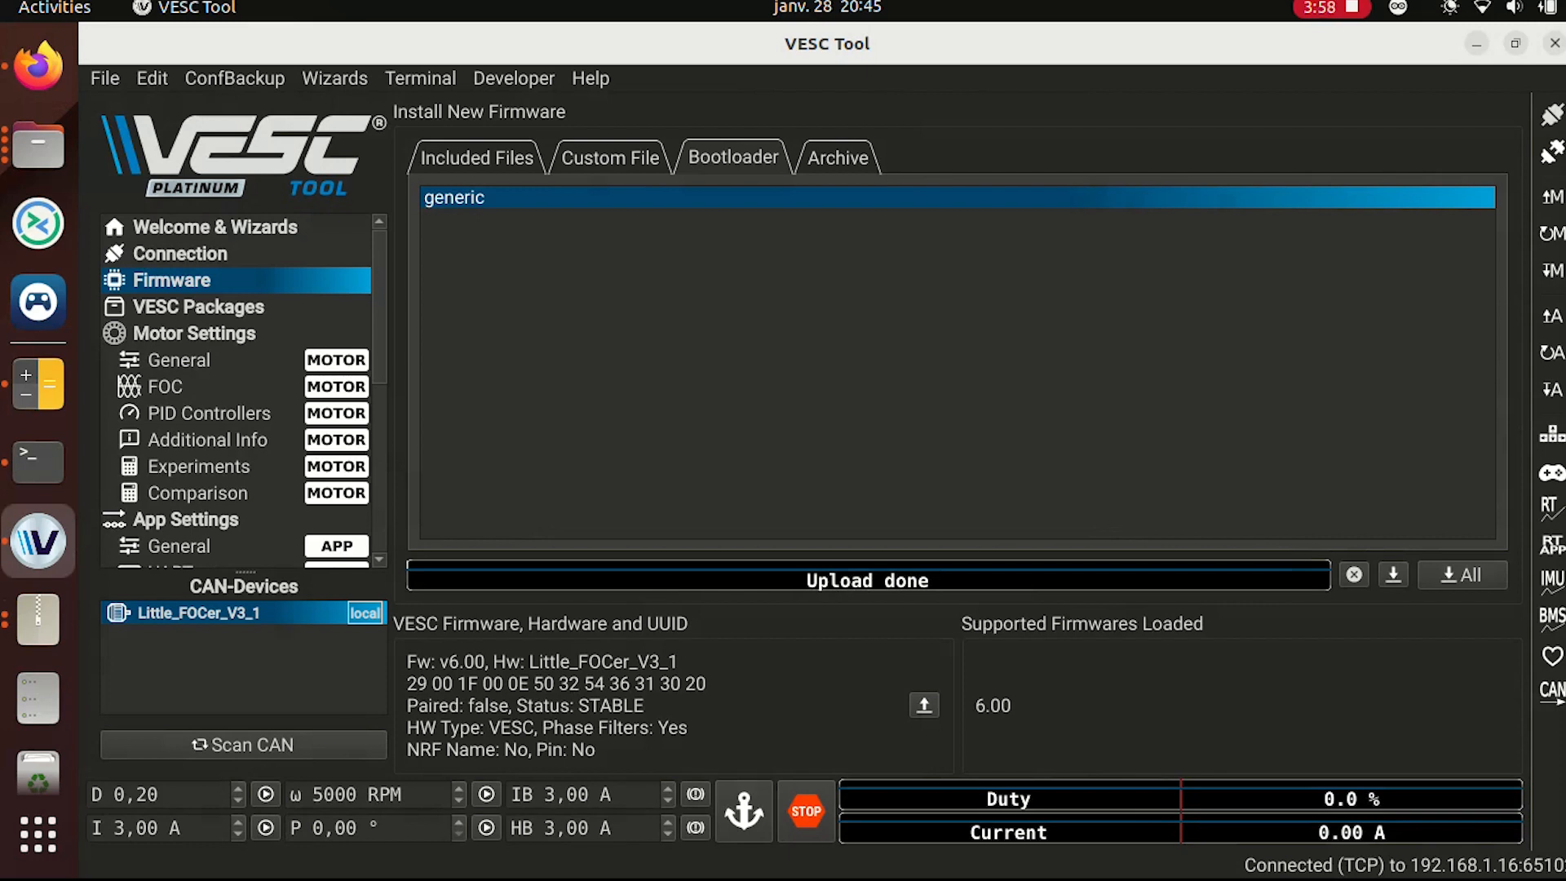
# - Bring up the custom firmware file options, and in Firefox review the Ubuntu prerequisites in the vedderb/bldc README
pyautogui.click(610, 157)
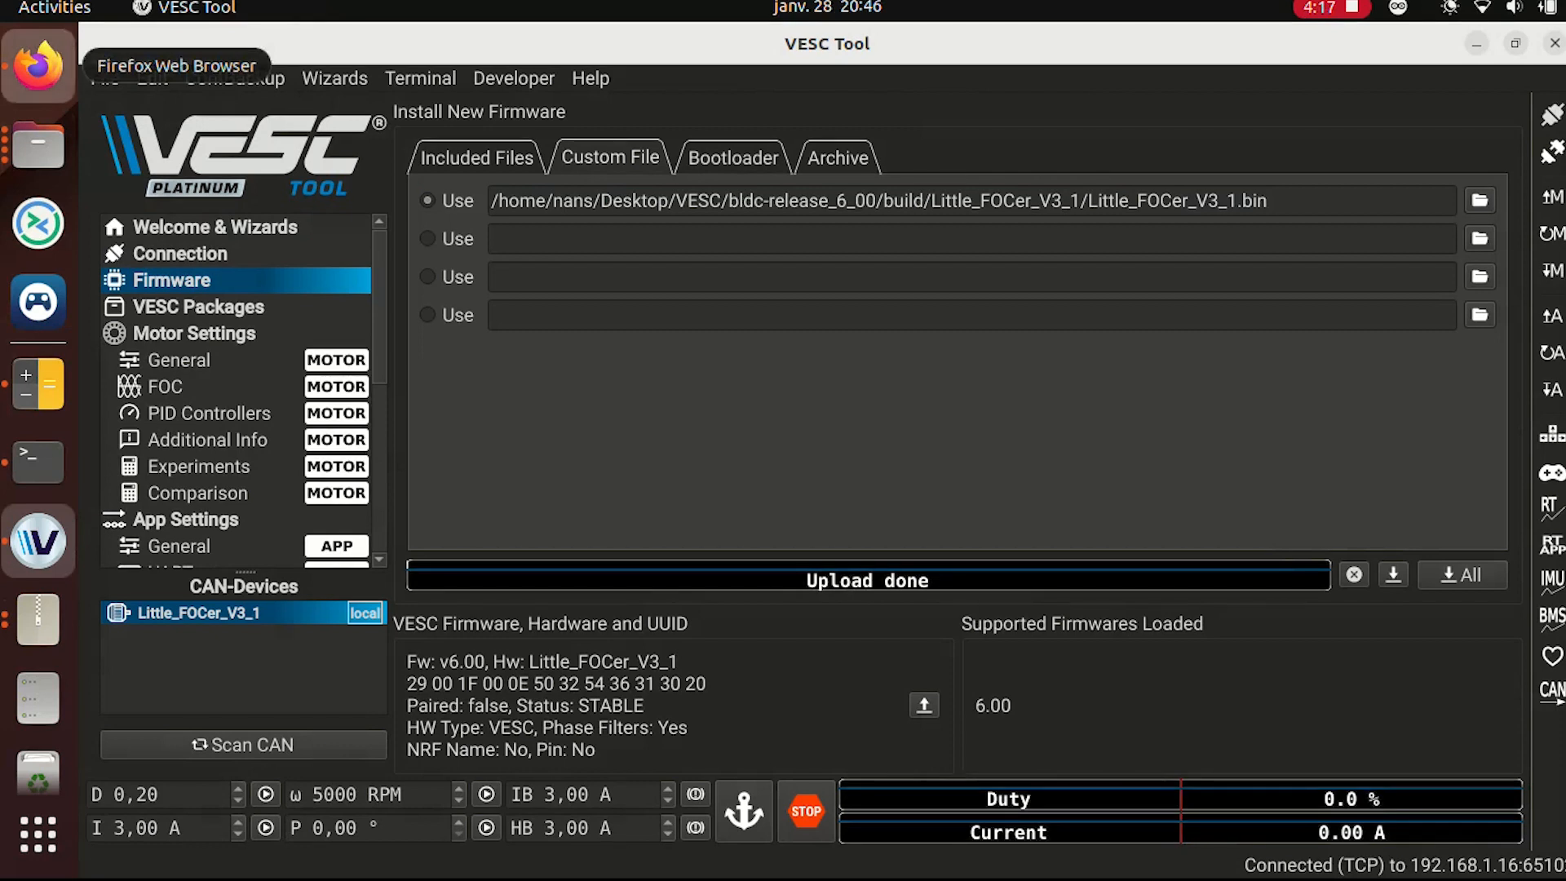
pyautogui.click(38, 65)
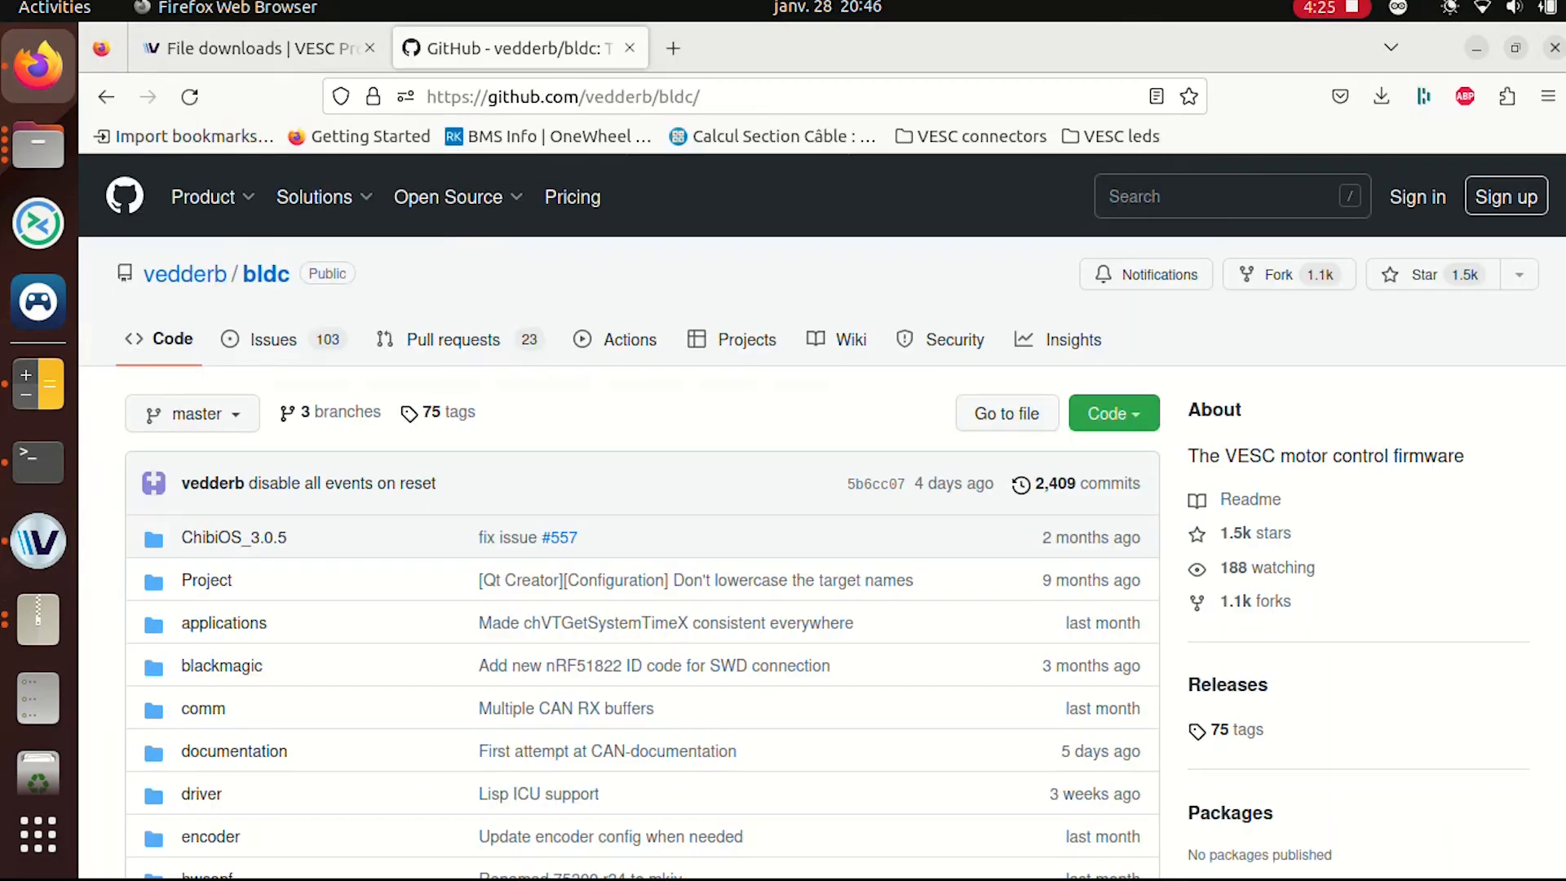
pyautogui.doubleClick(618, 97)
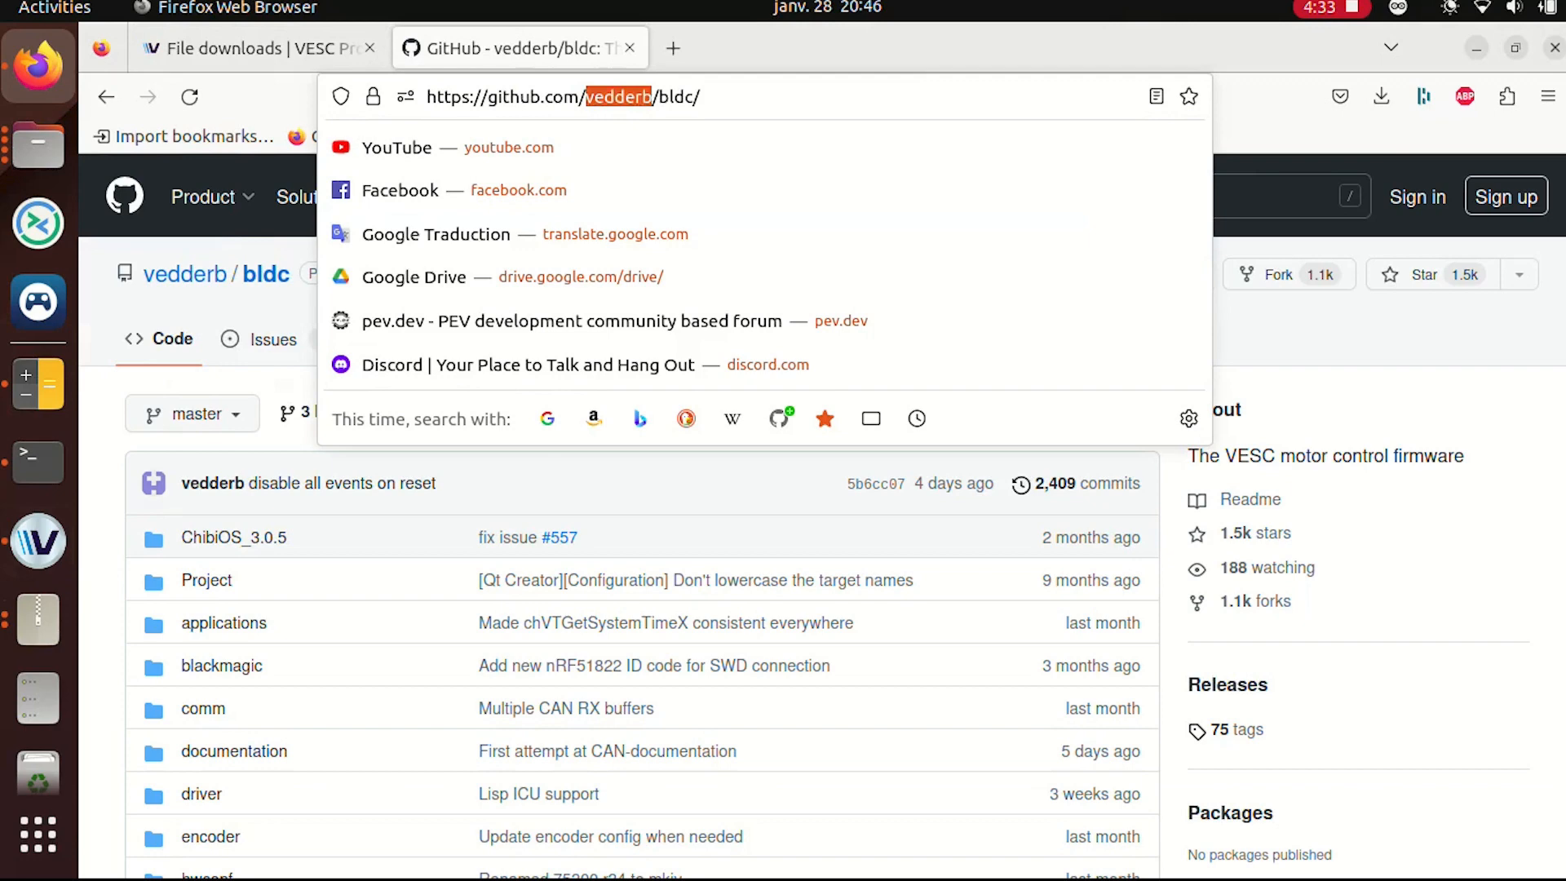
pyautogui.doubleClick(676, 96)
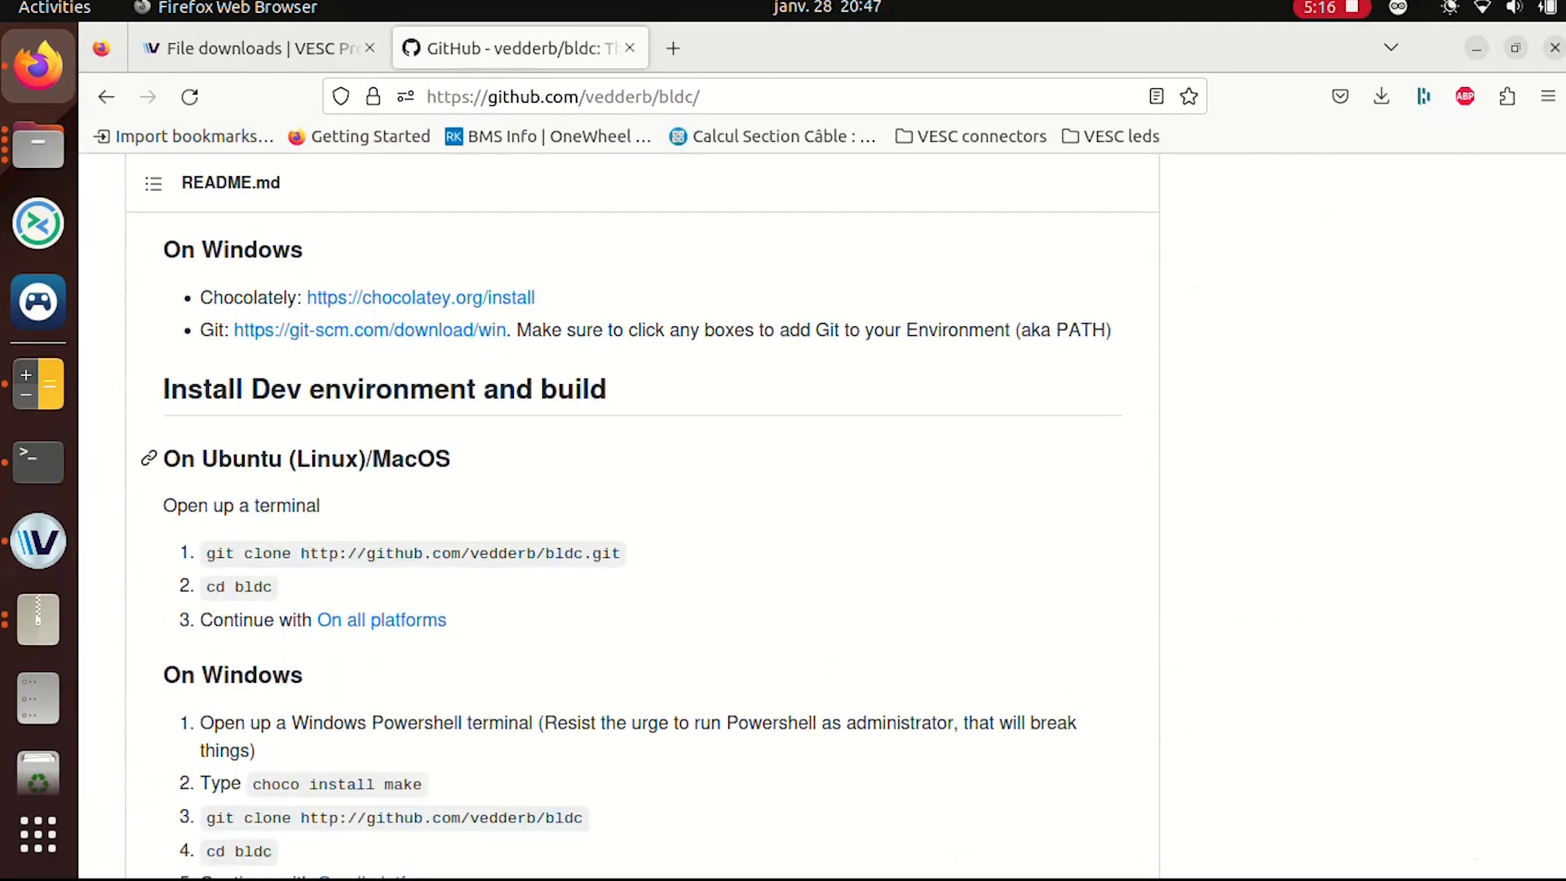
pyautogui.scroll(2, 620, 522)
pyautogui.scroll(-3, 620, 522)
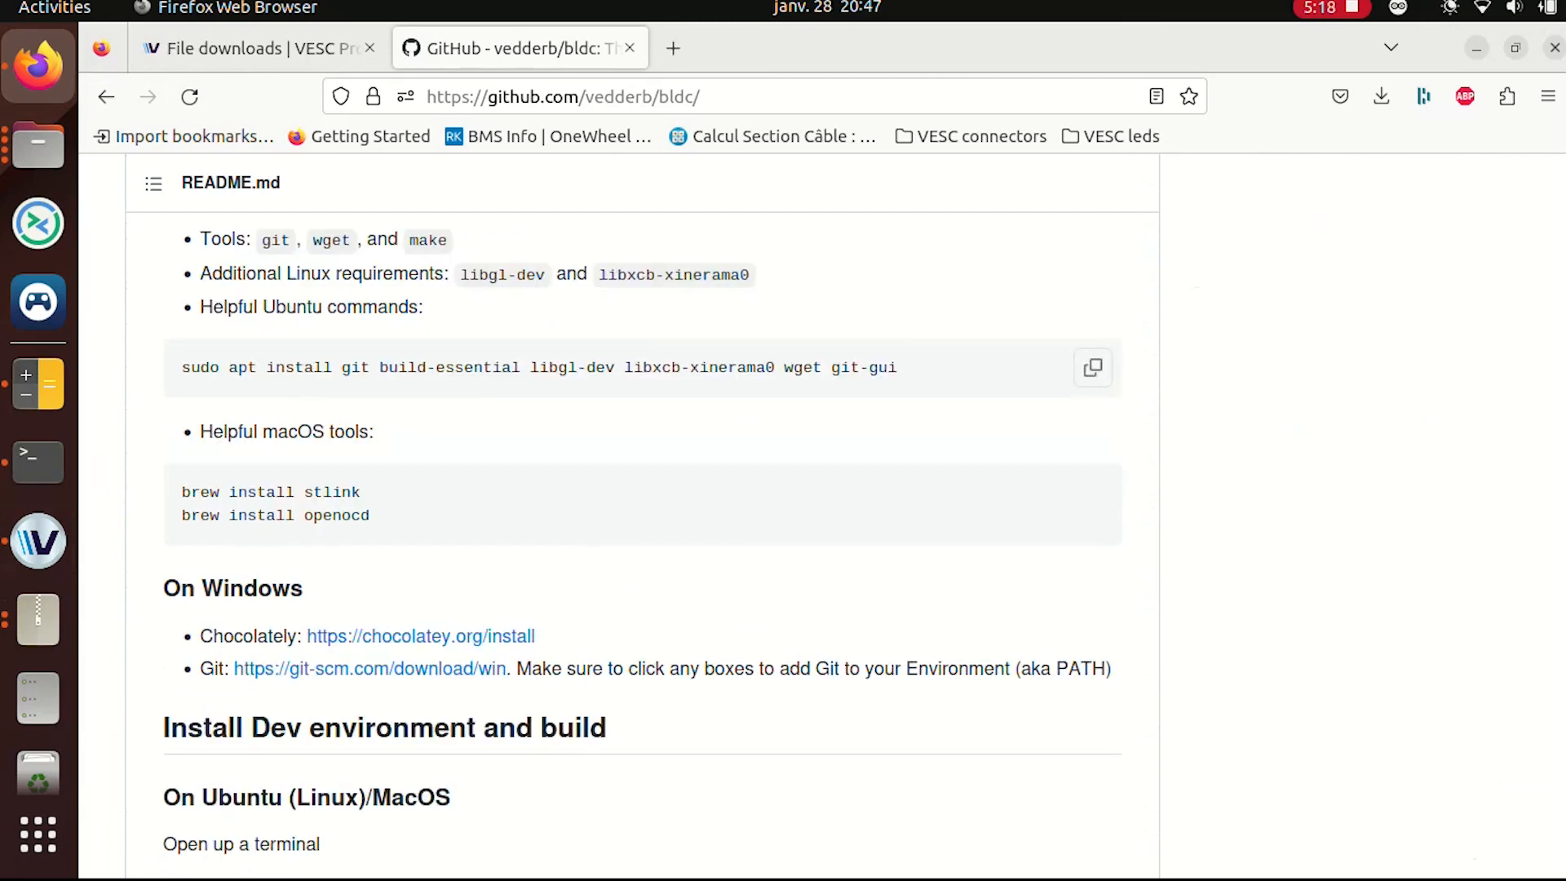
pyautogui.scroll(3, 620, 538)
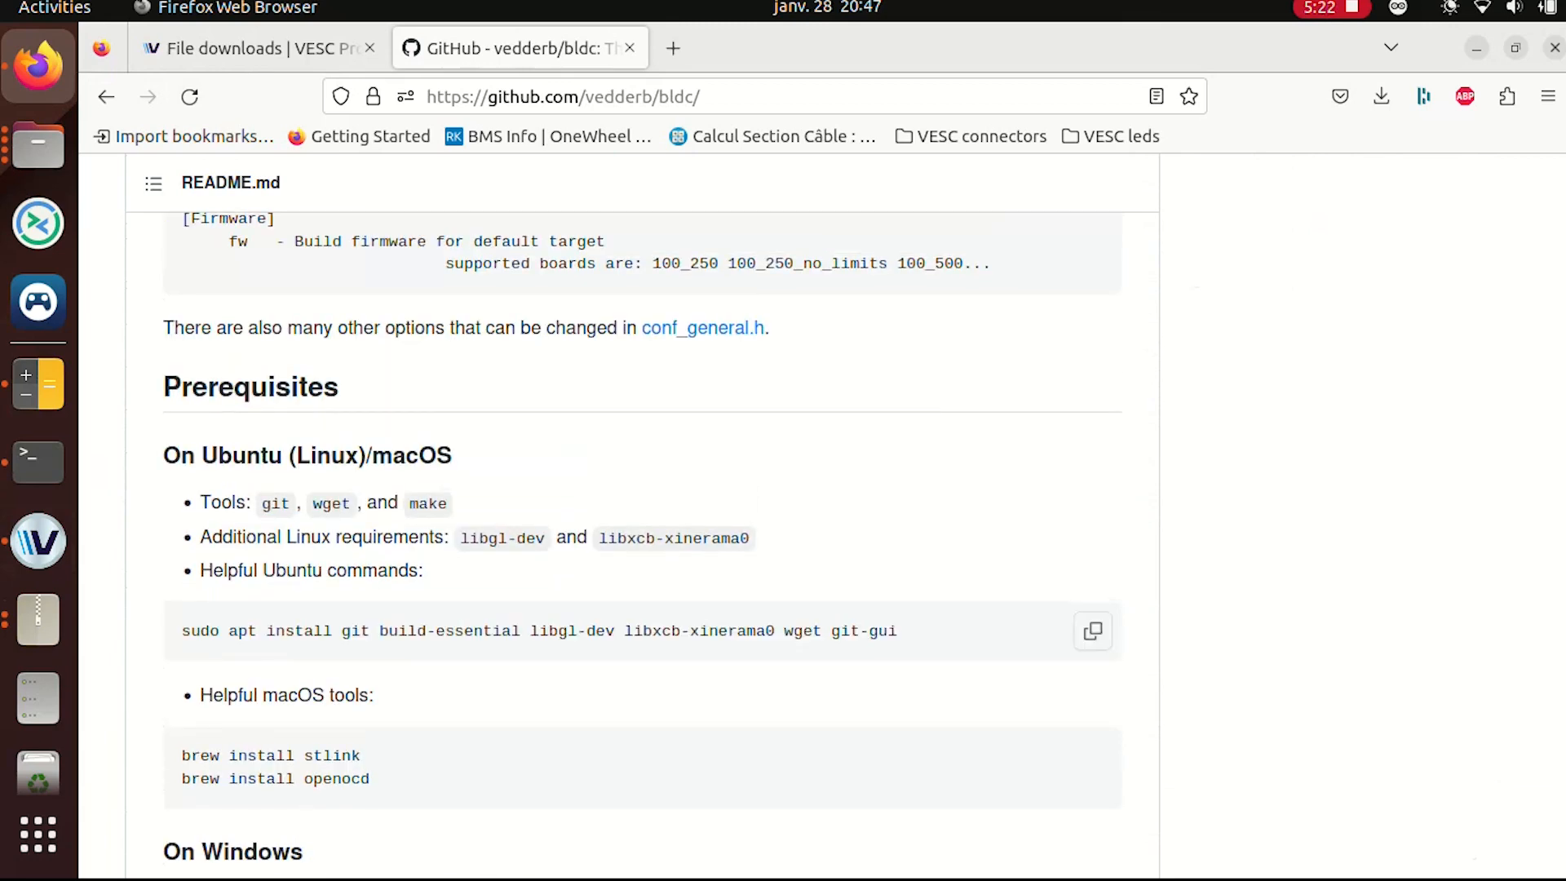
# - Copy the README's Ubuntu prerequisites command and run it in Terminal: sudo apt install git build-essential libgl-dev libxcb-xinerama0 wget git-gui
pyautogui.tripleClick(538, 631)
pyautogui.press('super+c')
pyautogui.rightClick(1280, 100)
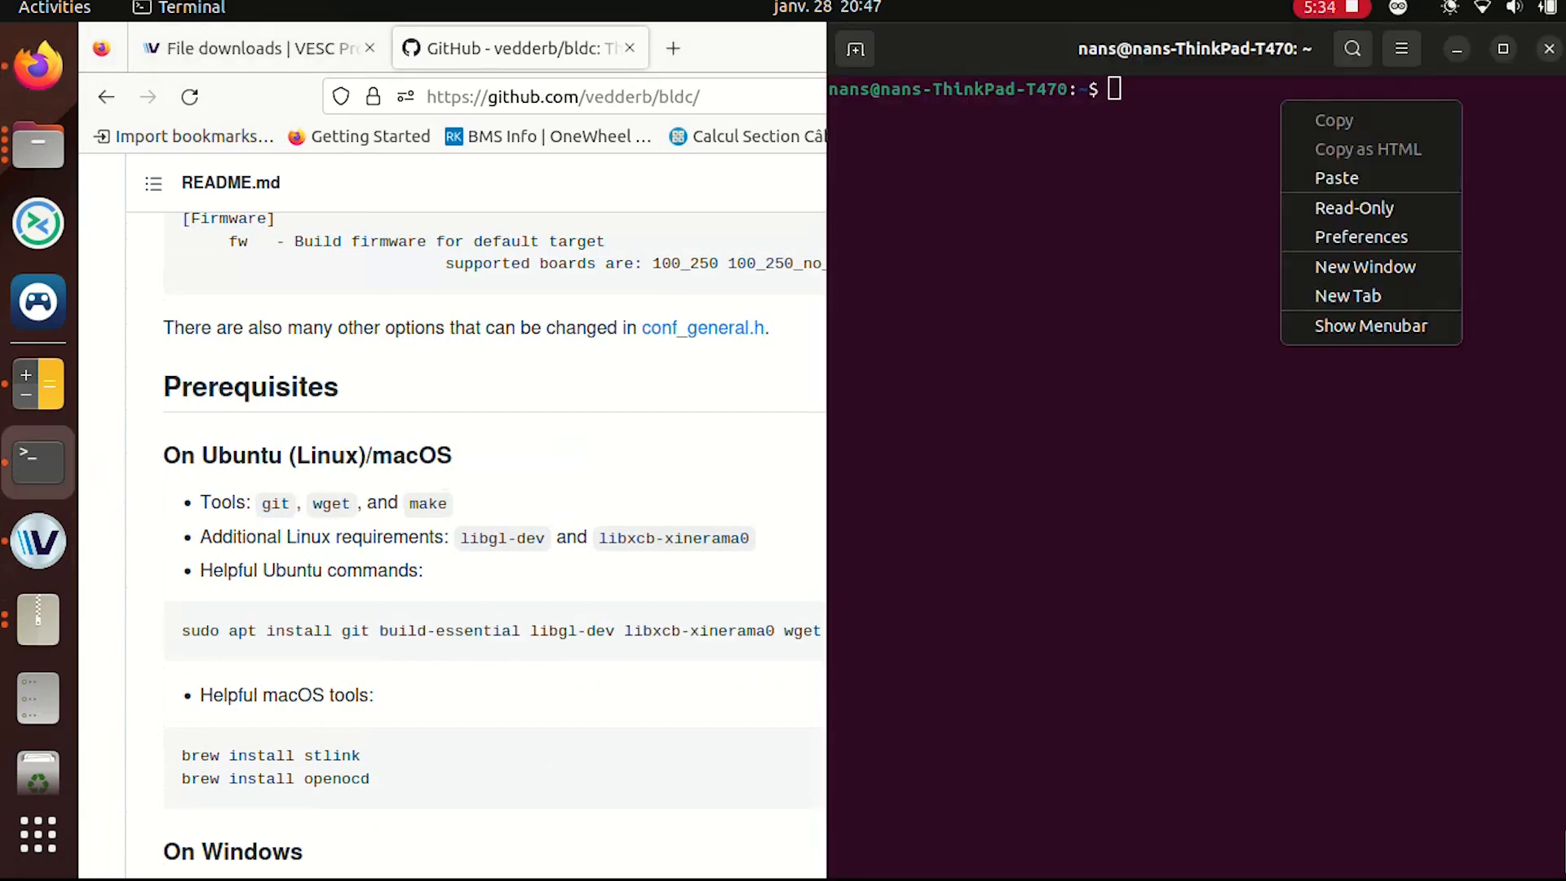
pyautogui.click(1338, 178)
pyautogui.press('Return')
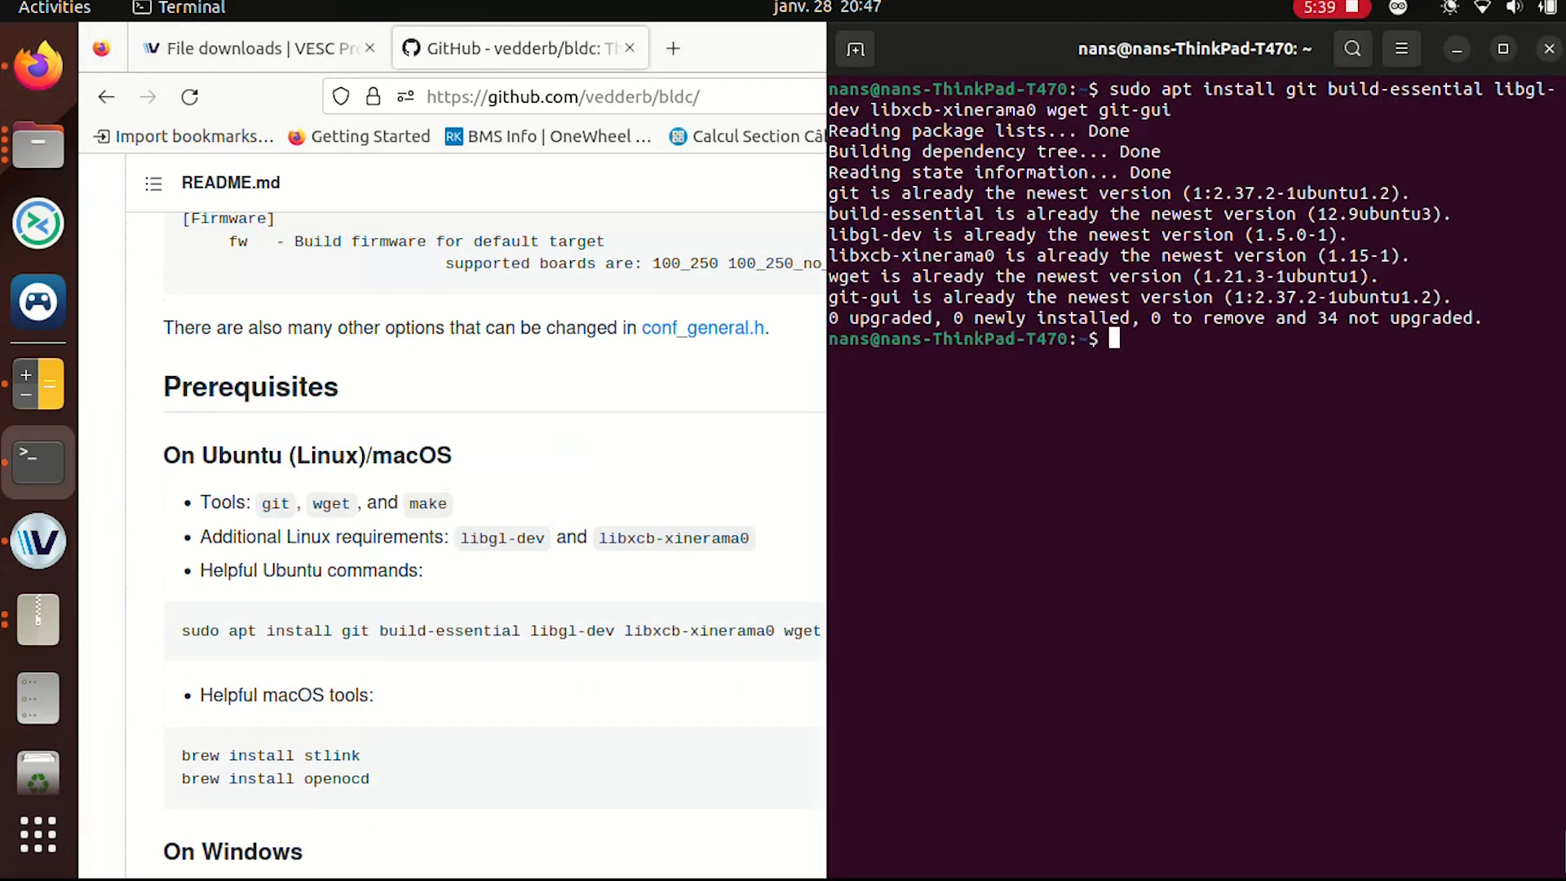
pyautogui.hotkey('alt', 'Tab')
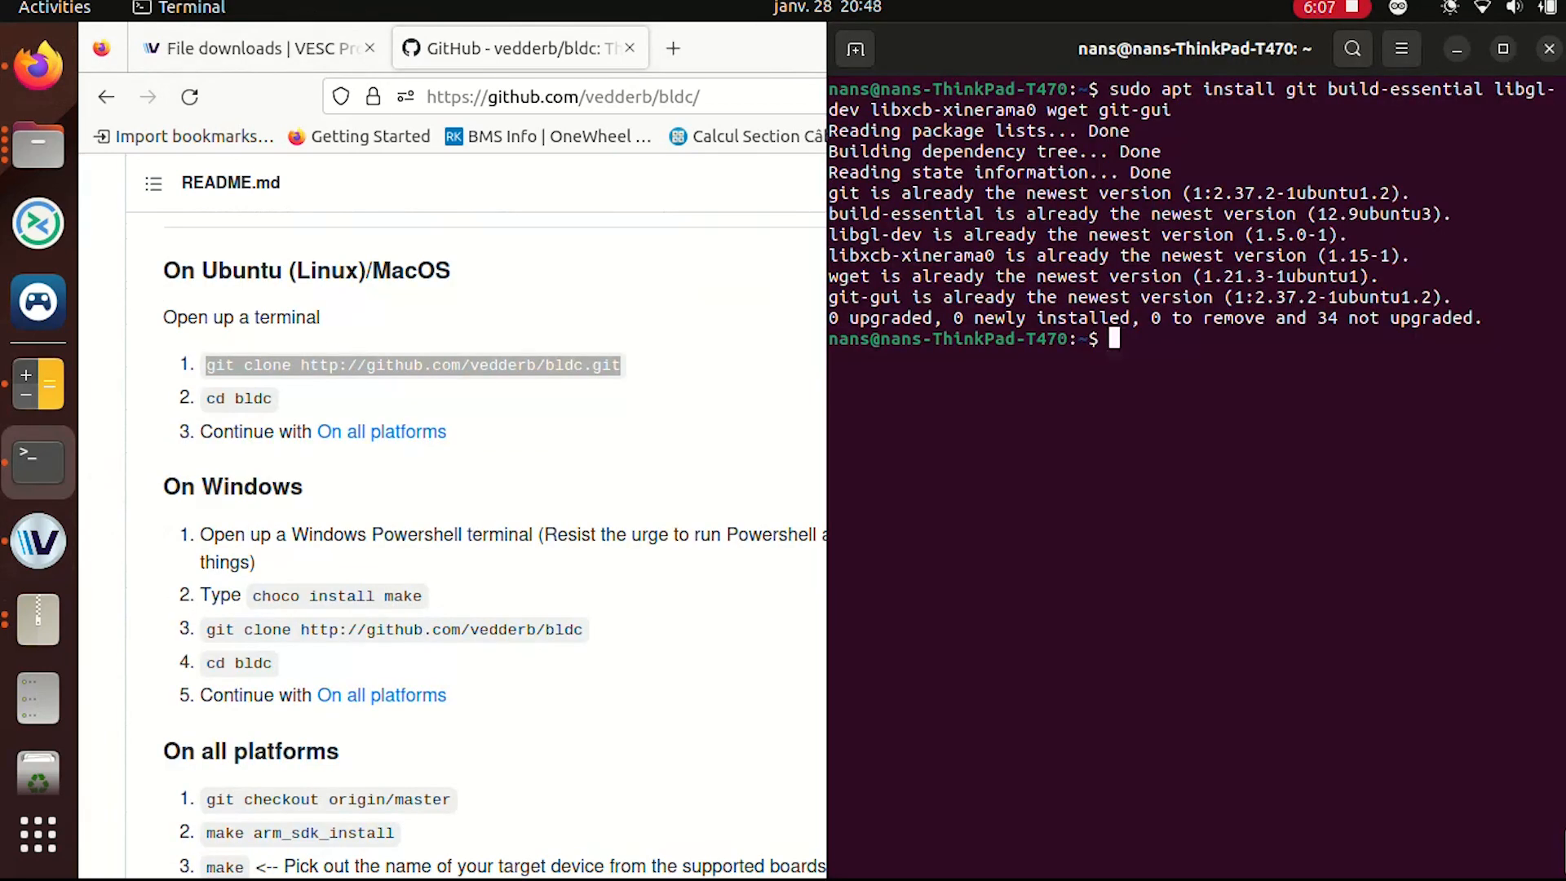
pyautogui.write('git clone http://github.com/vedderb/bldc.git')
pyautogui.press('Return')
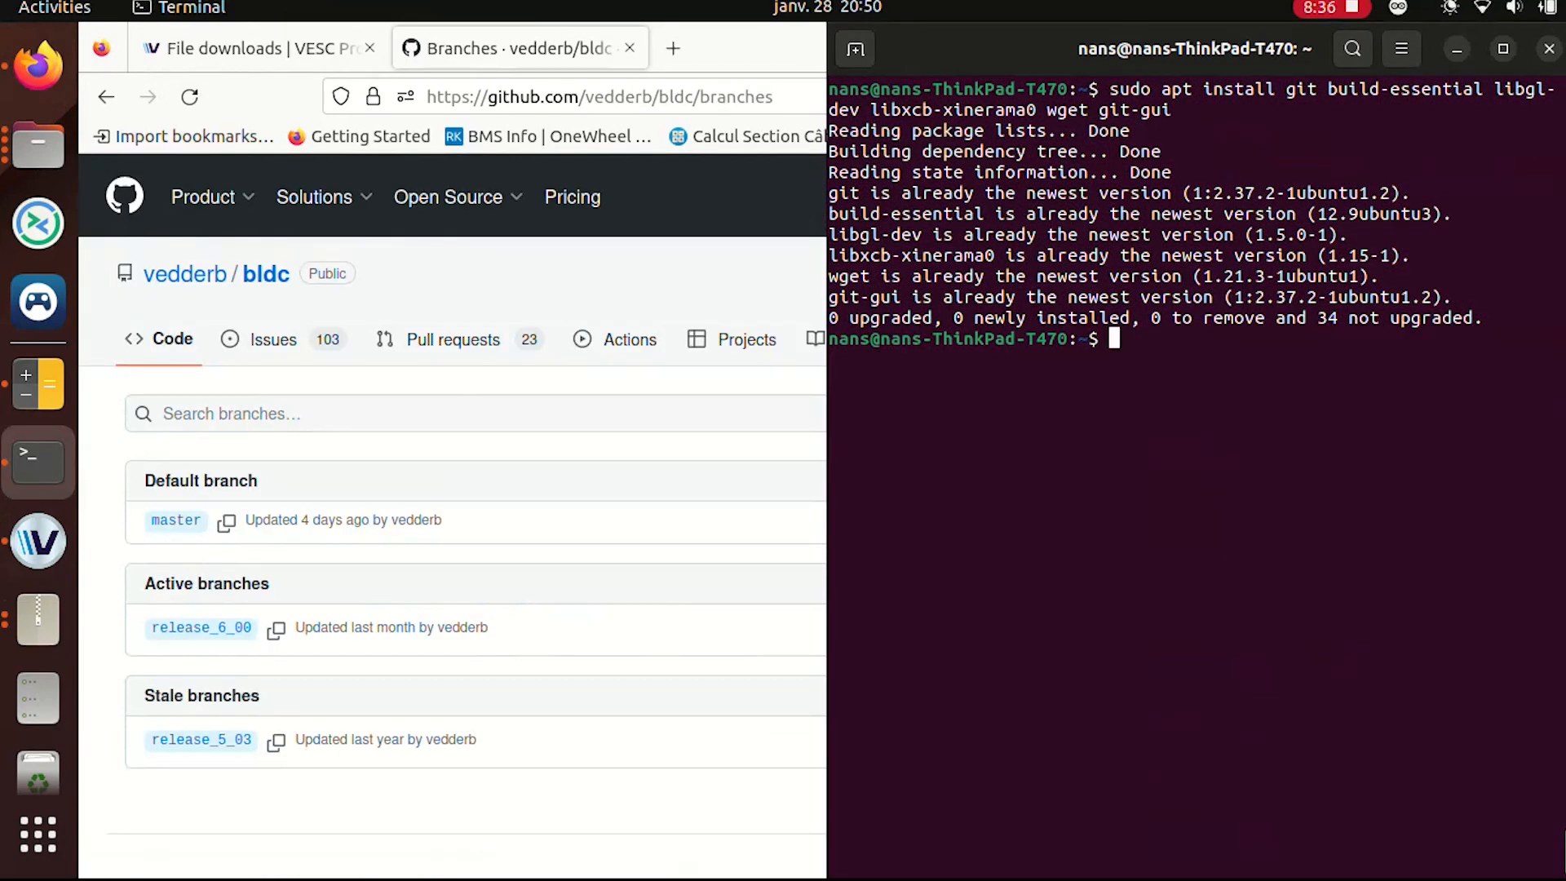
# - List the available home directories and change into the bldc directory
pyautogui.write('cd')
pyautogui.press('Tab')
pyautogui.press('Tab')
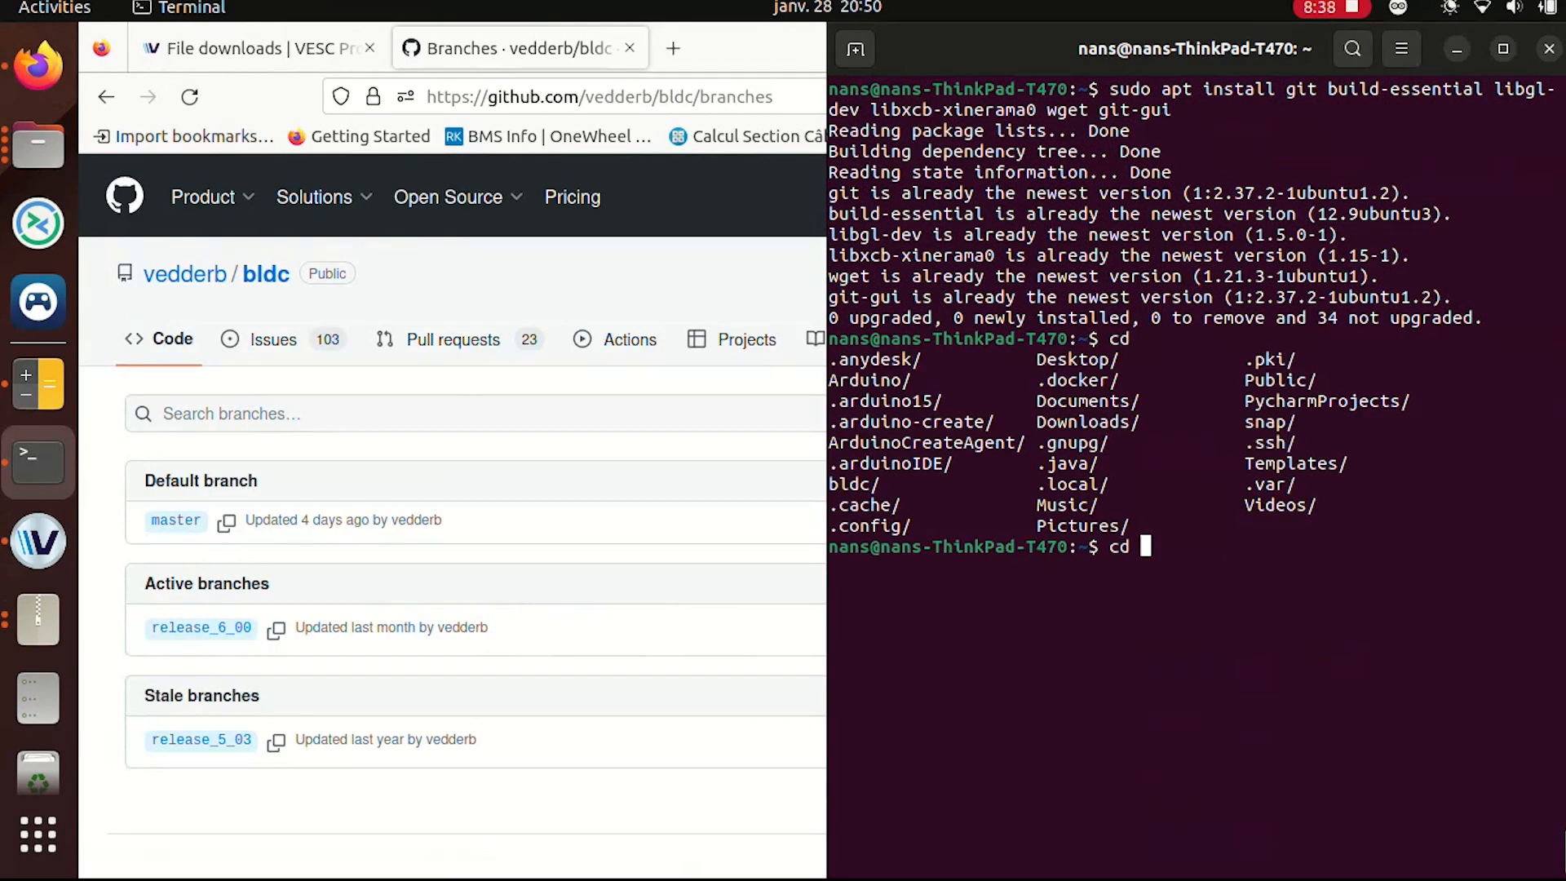
pyautogui.write('bl')
pyautogui.press('Tab')
pyautogui.press('Return')
# - Check out the release_6_00 branch of the bldc repository
pyautogui.write('g')
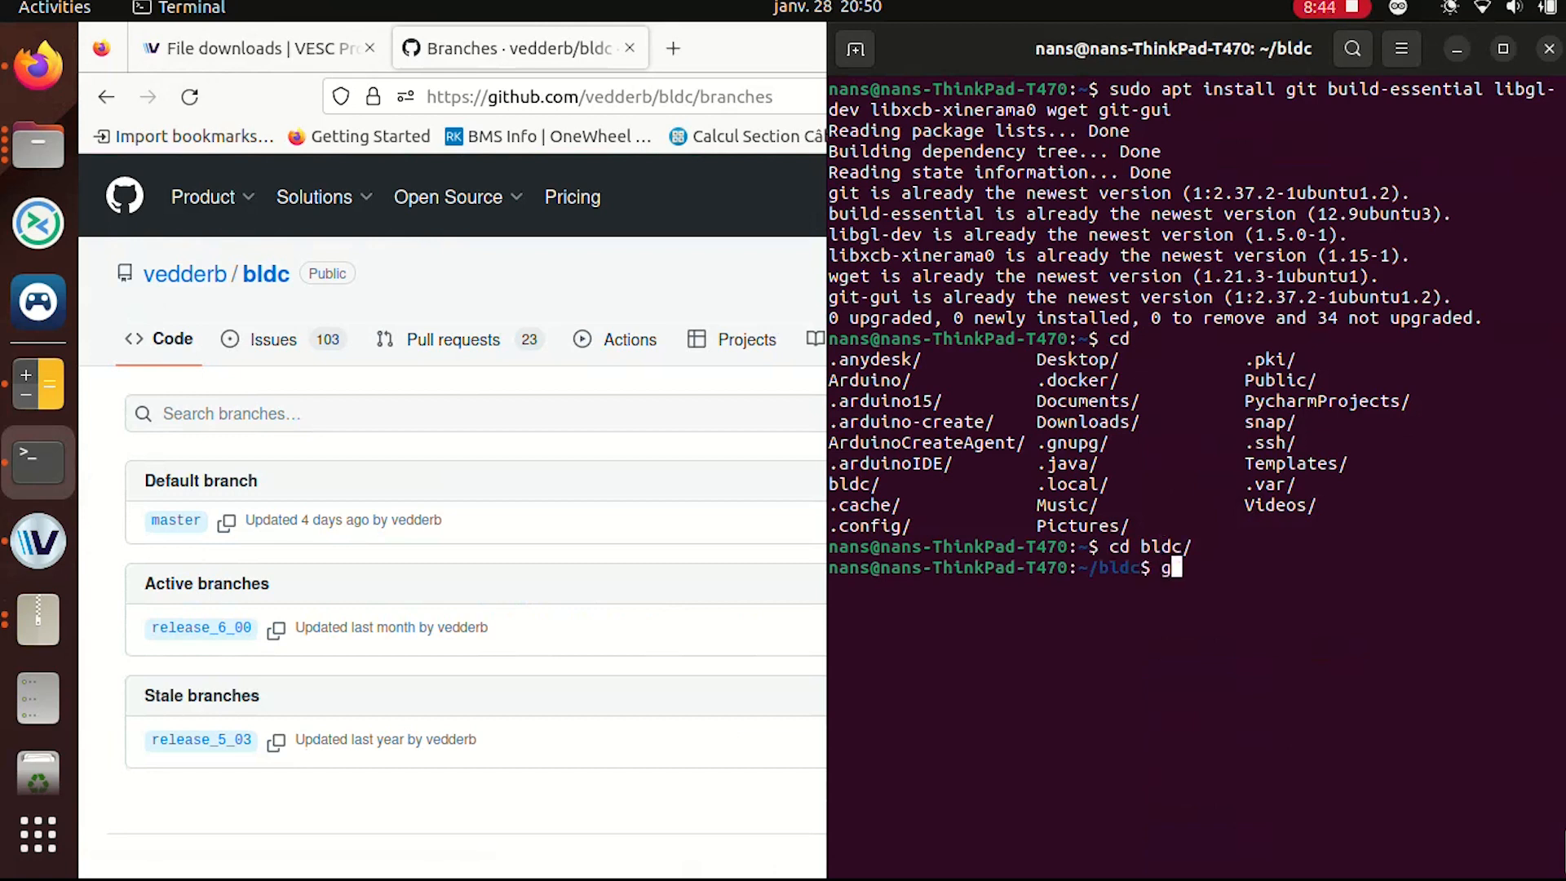
pyautogui.write('it checkout re')
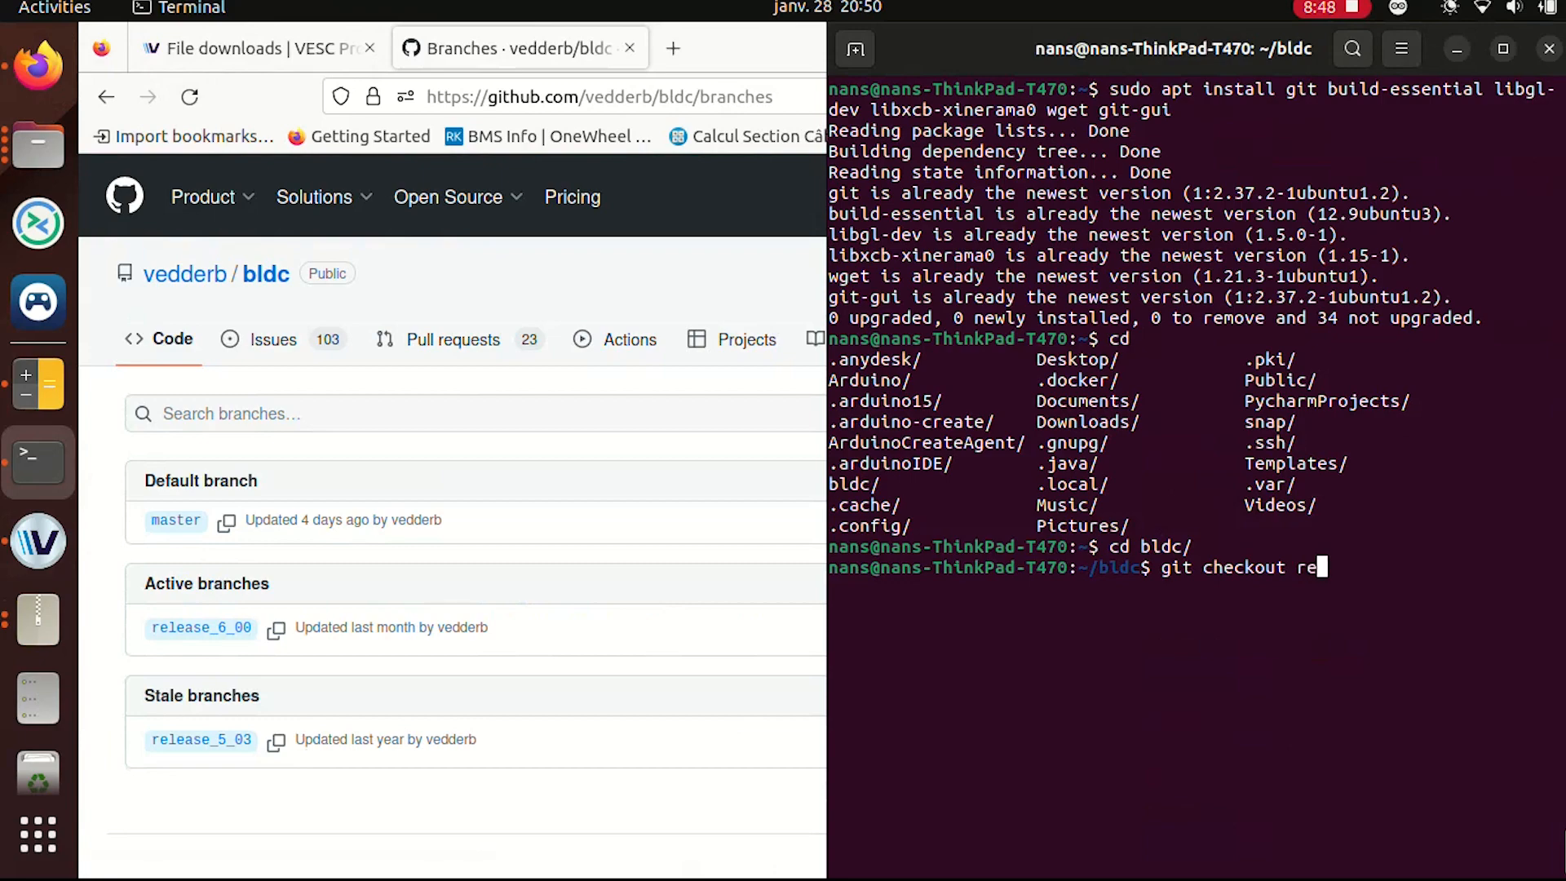
pyautogui.press('Tab')
pyautogui.write('6_00')
pyautogui.press('Return')
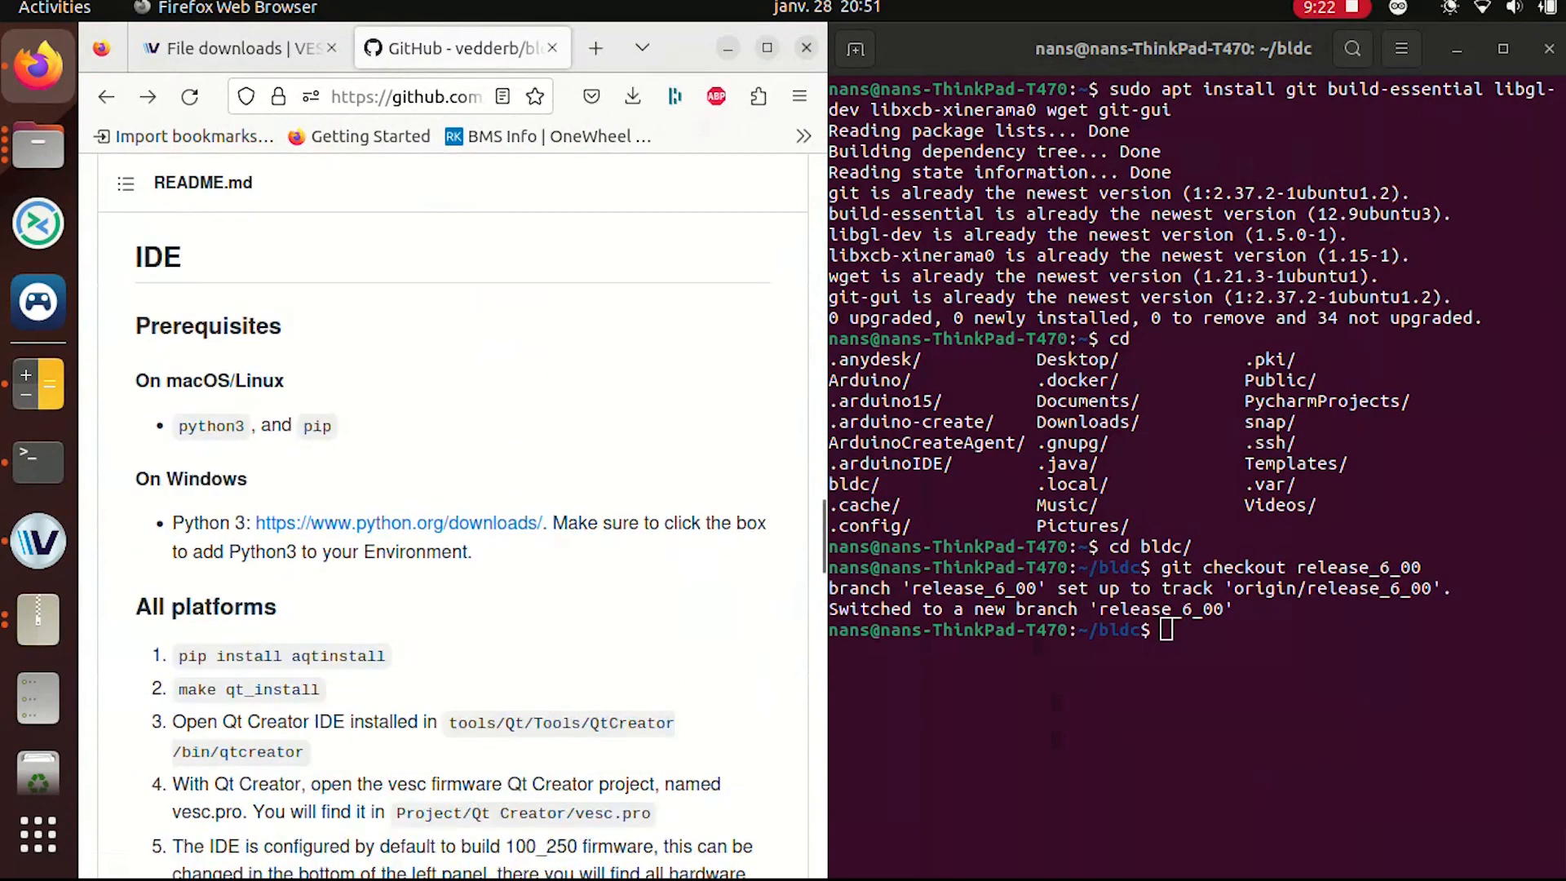
# - Find the ARM SDK install command in the README's build instructions and run make arm_sdk_install in Terminal
pyautogui.scroll(-3, 453, 522)
pyautogui.scroll(10, 452, 521)
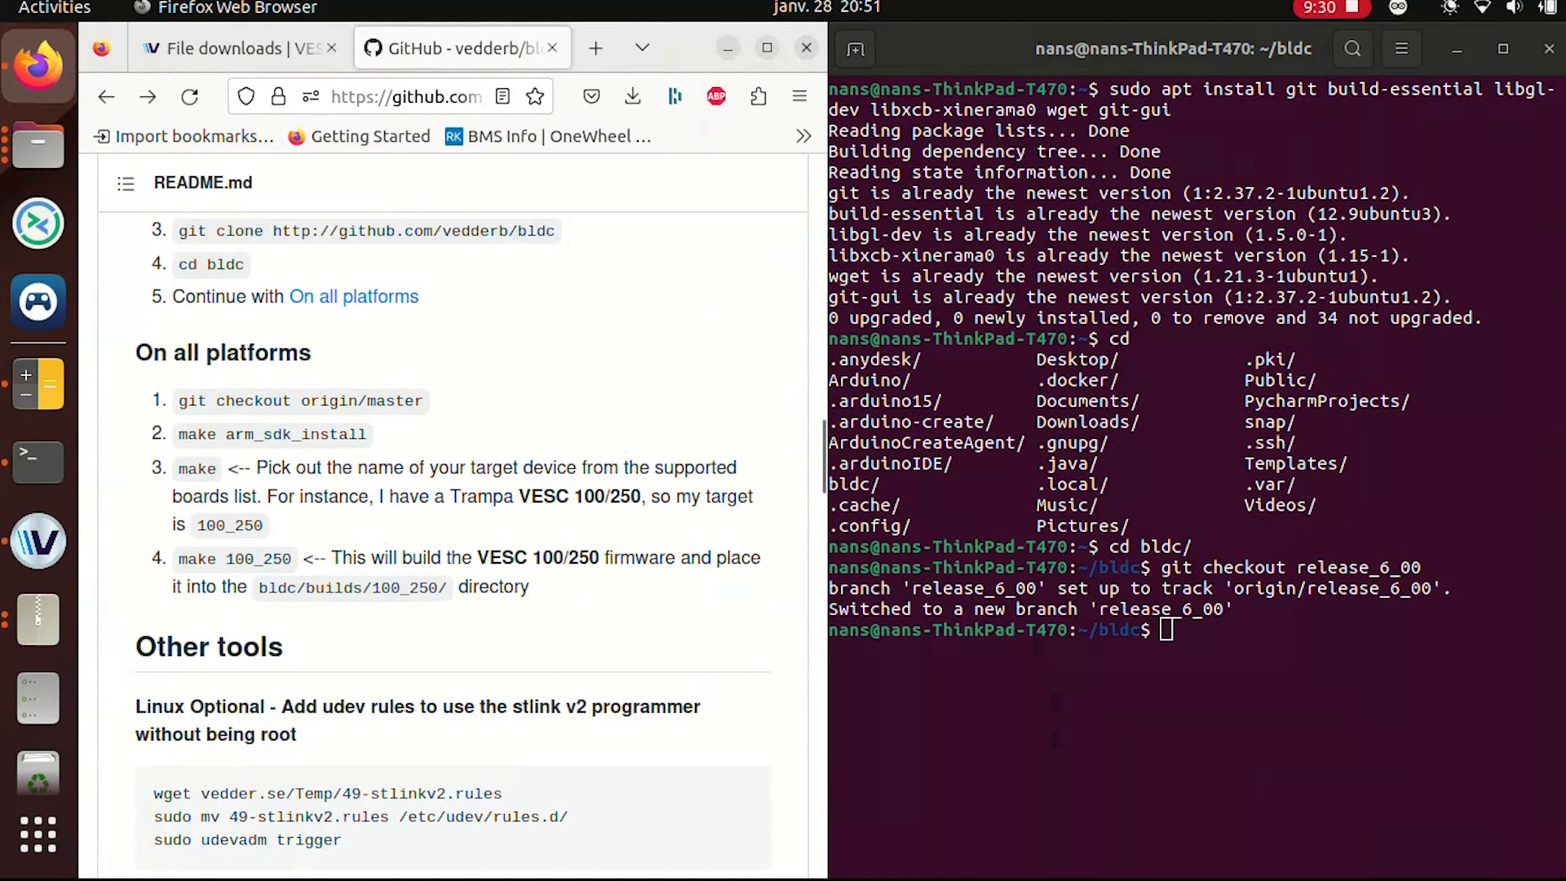
pyautogui.doubleClick(394, 401)
pyautogui.doubleClick(297, 434)
pyautogui.rightClick(304, 437)
pyautogui.click(304, 437)
pyautogui.hotkey('alt', 'Tab')
pyautogui.write('make')
pyautogui.hotkey('ctrl', 'shift', 'v')
pyautogui.press('Return')
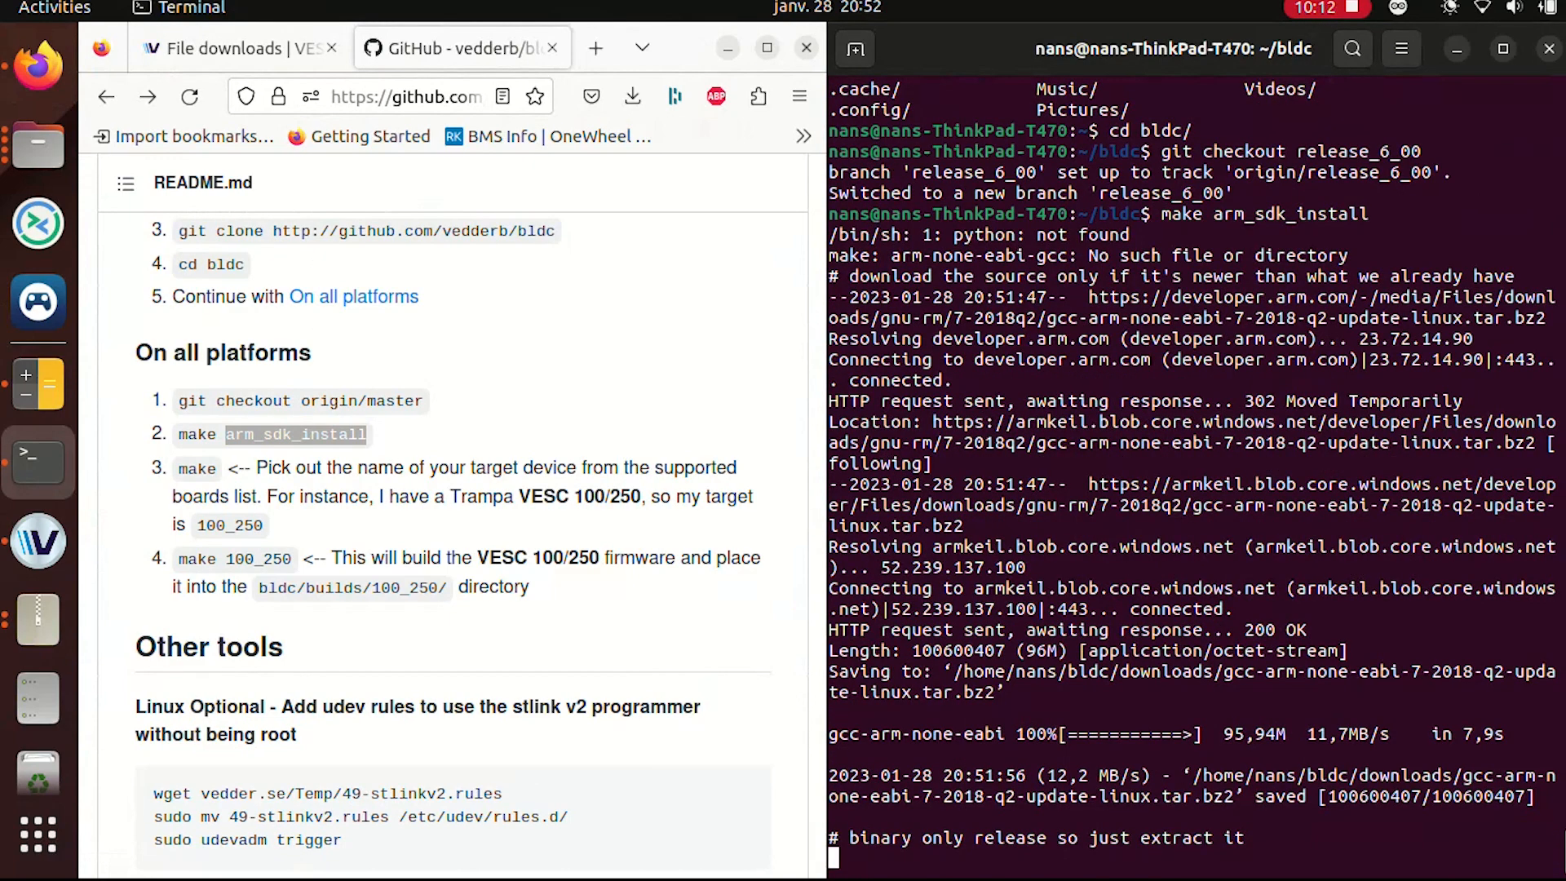
# - Maximize and clear the terminal, and run make without a target to list the supported boards
pyautogui.press('super+Up')
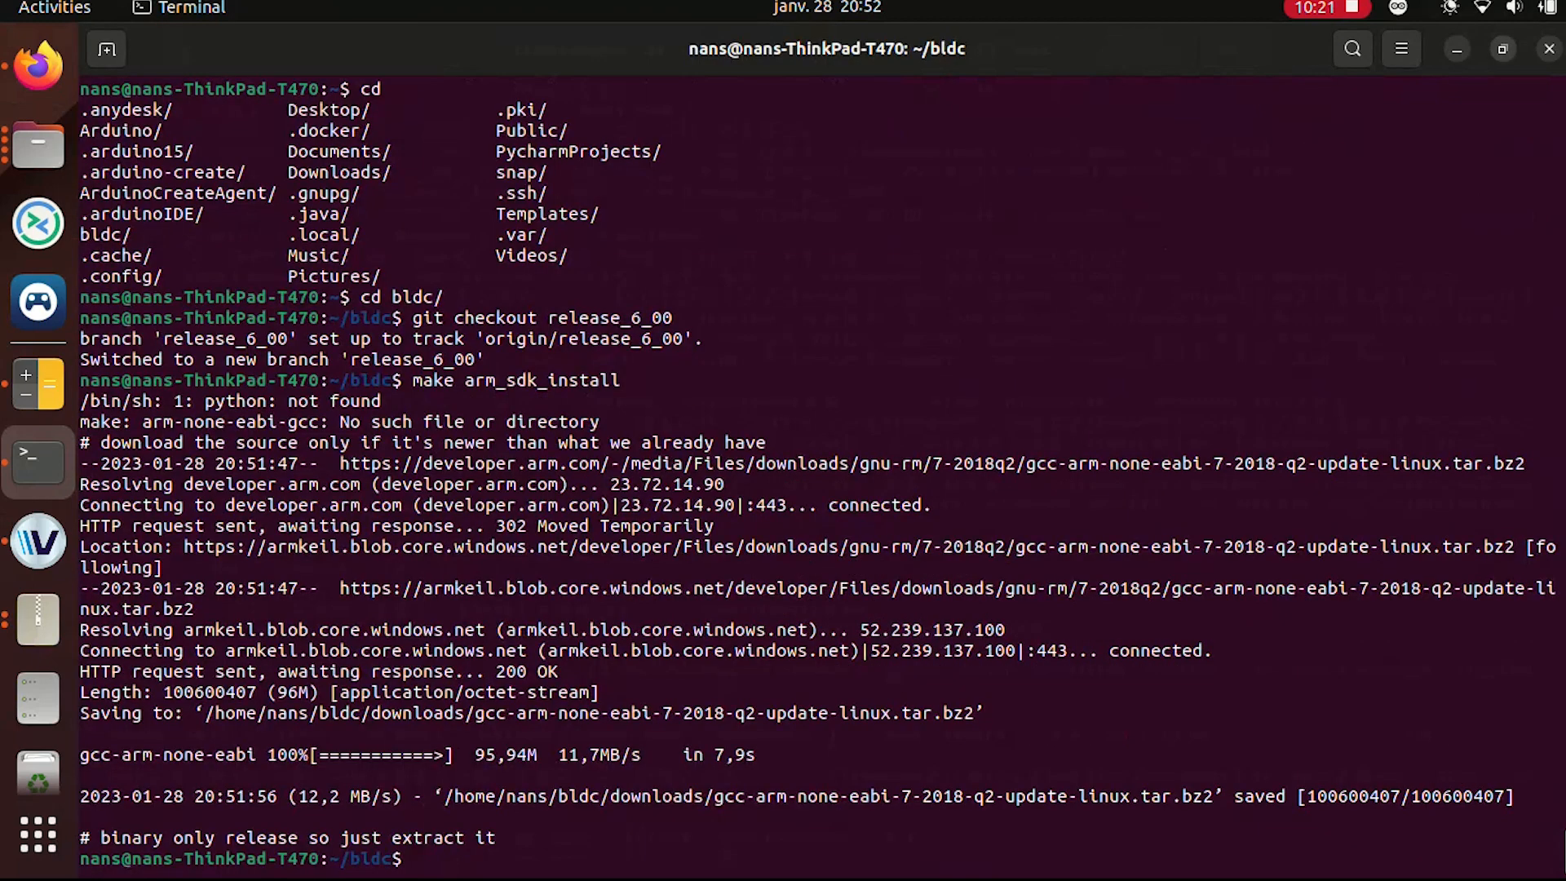
pyautogui.hotkey('ctrl', 'l')
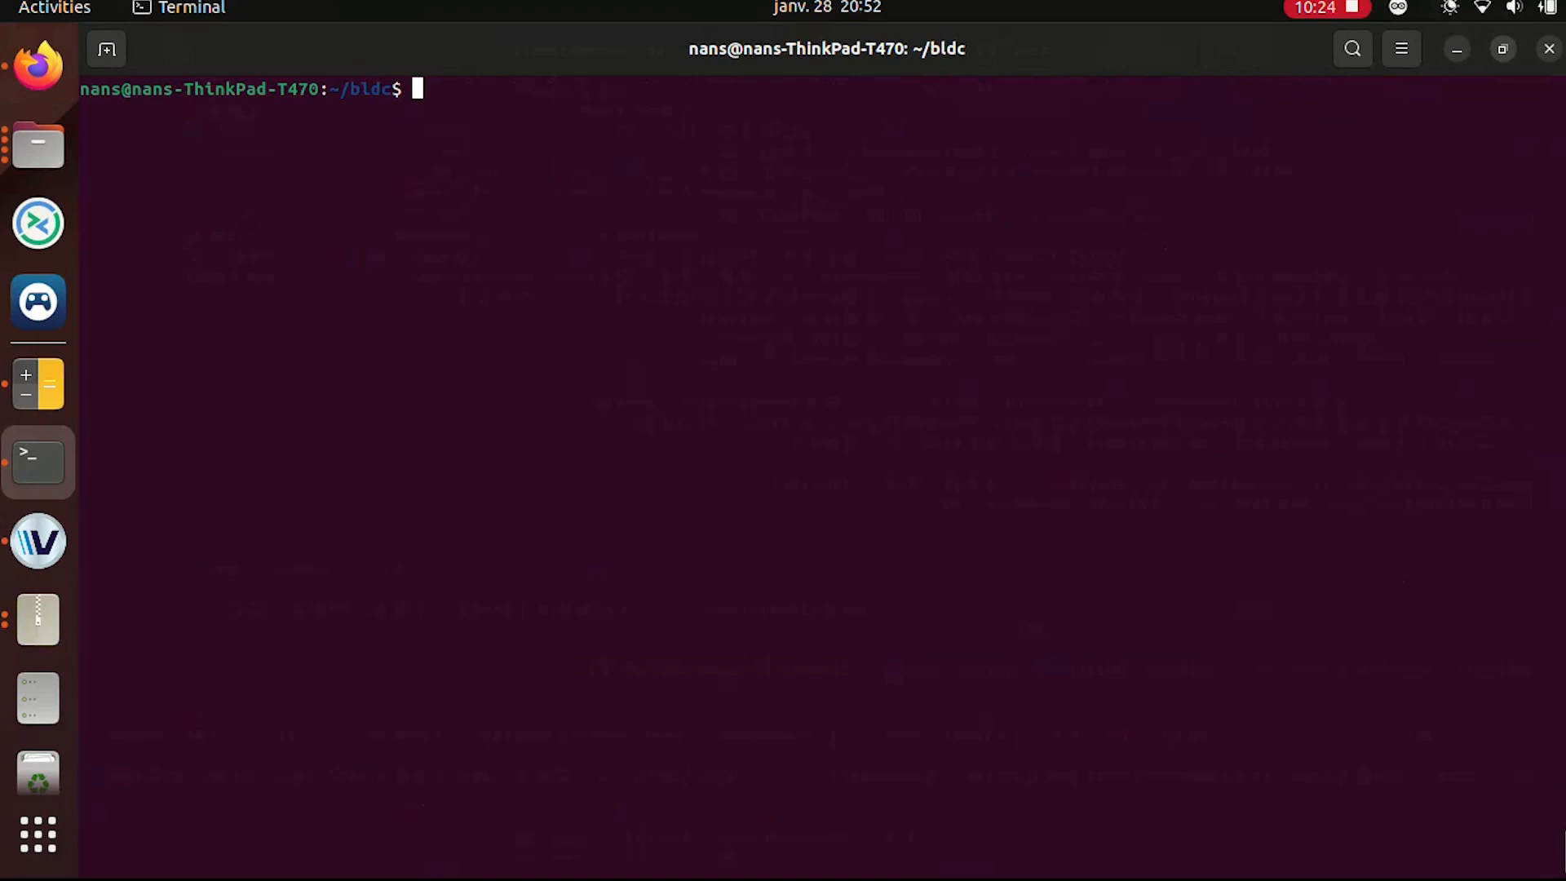
pyautogui.write('make')
pyautogui.press('Return')
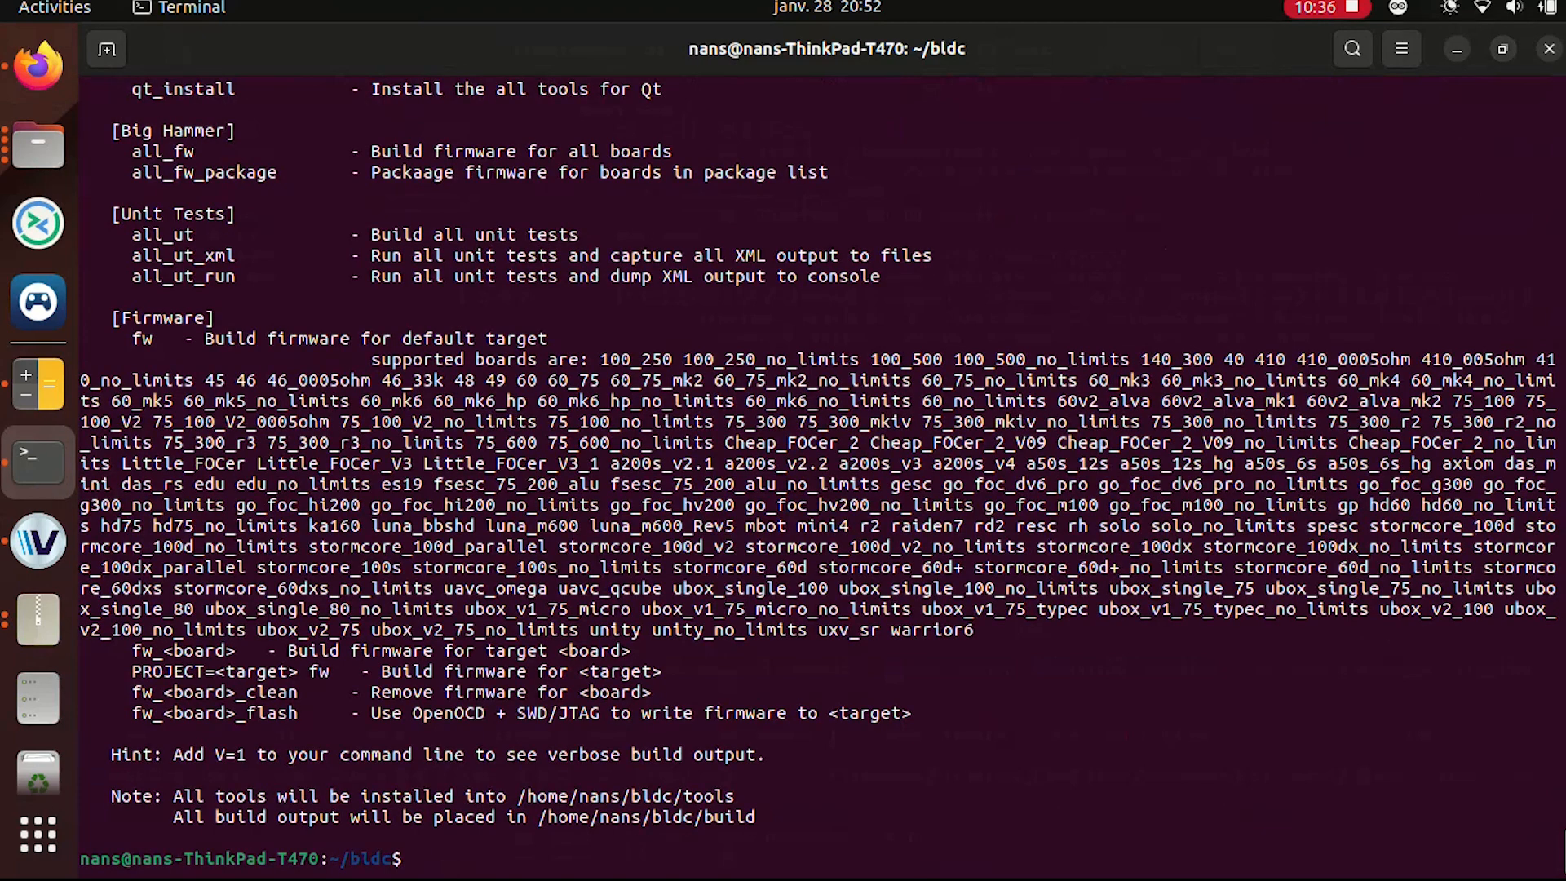
# - Copy the board name Little_FOCer_V3_1 from the supported boards and build its firmware with make Little_FOCer_V3_1
pyautogui.doubleClick(510, 463)
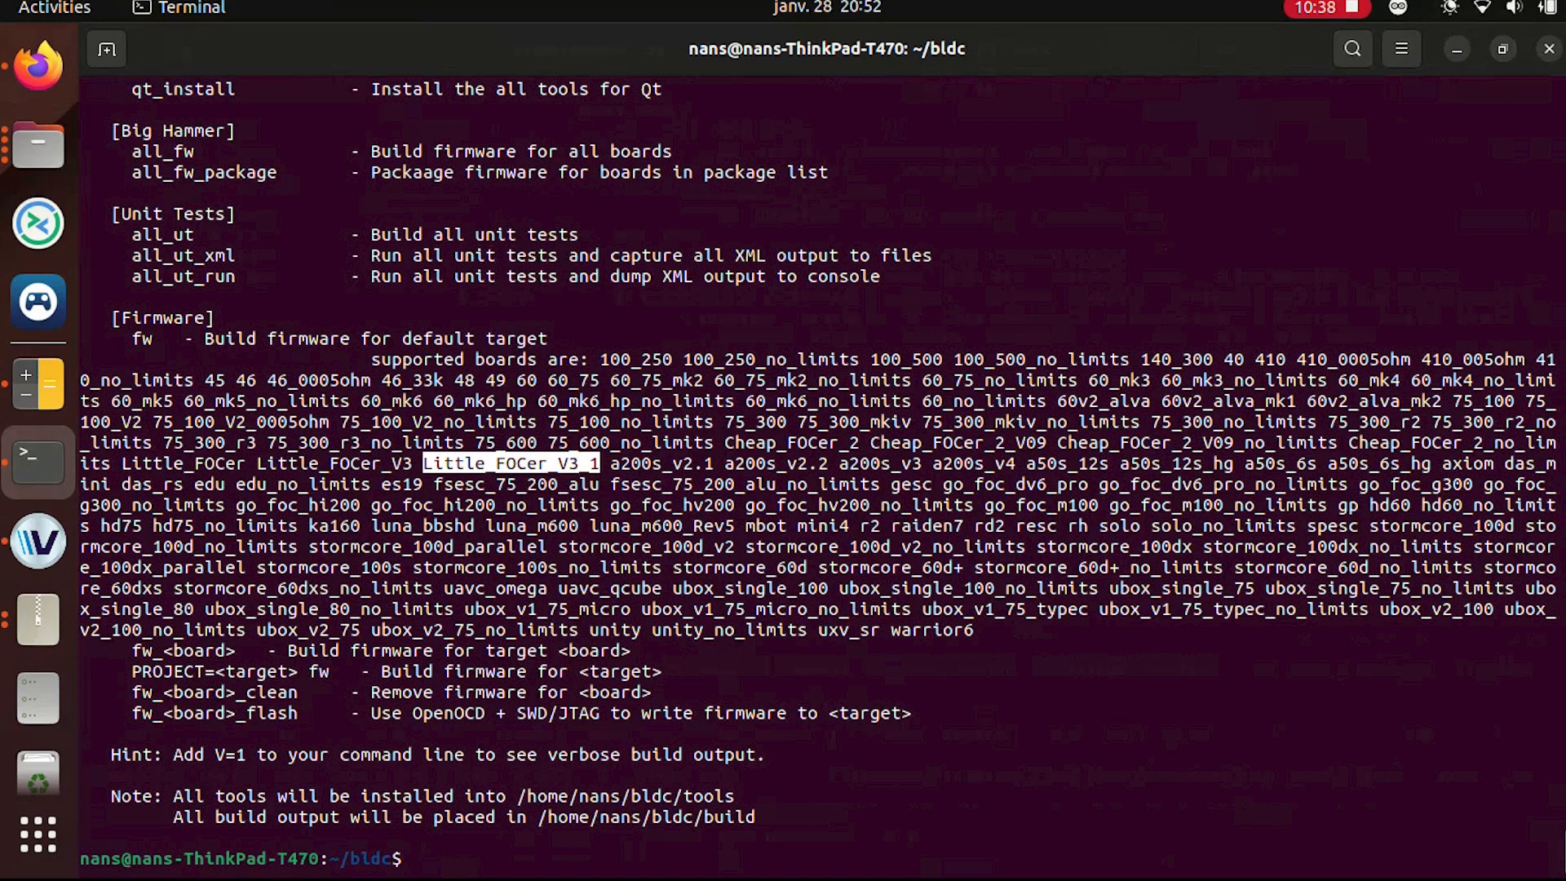
pyautogui.click(514, 463)
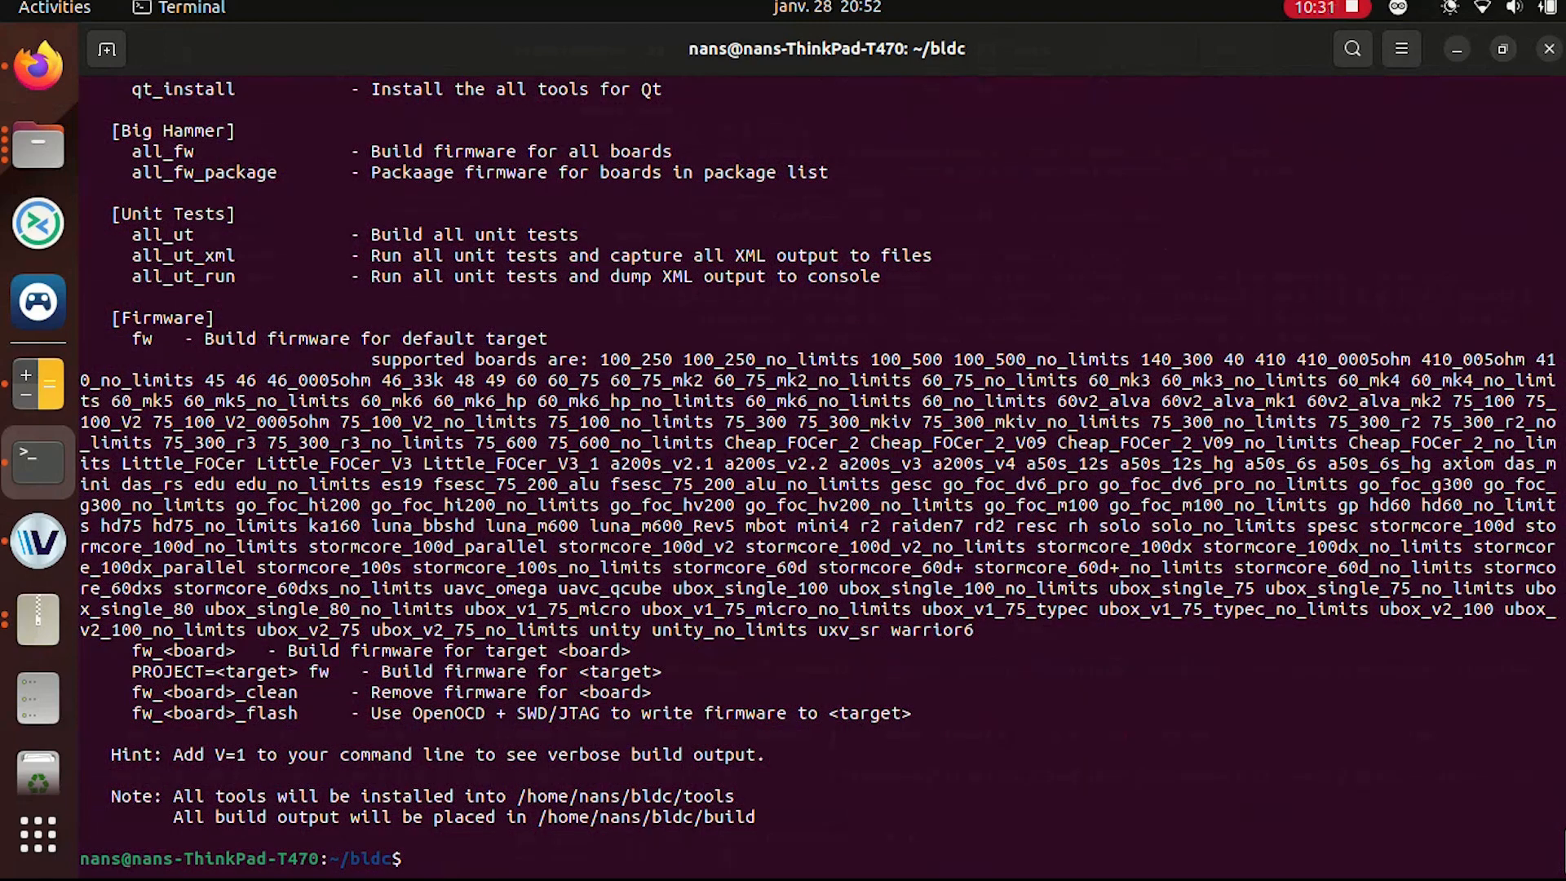
pyautogui.doubleClick(514, 464)
pyautogui.rightClick(519, 472)
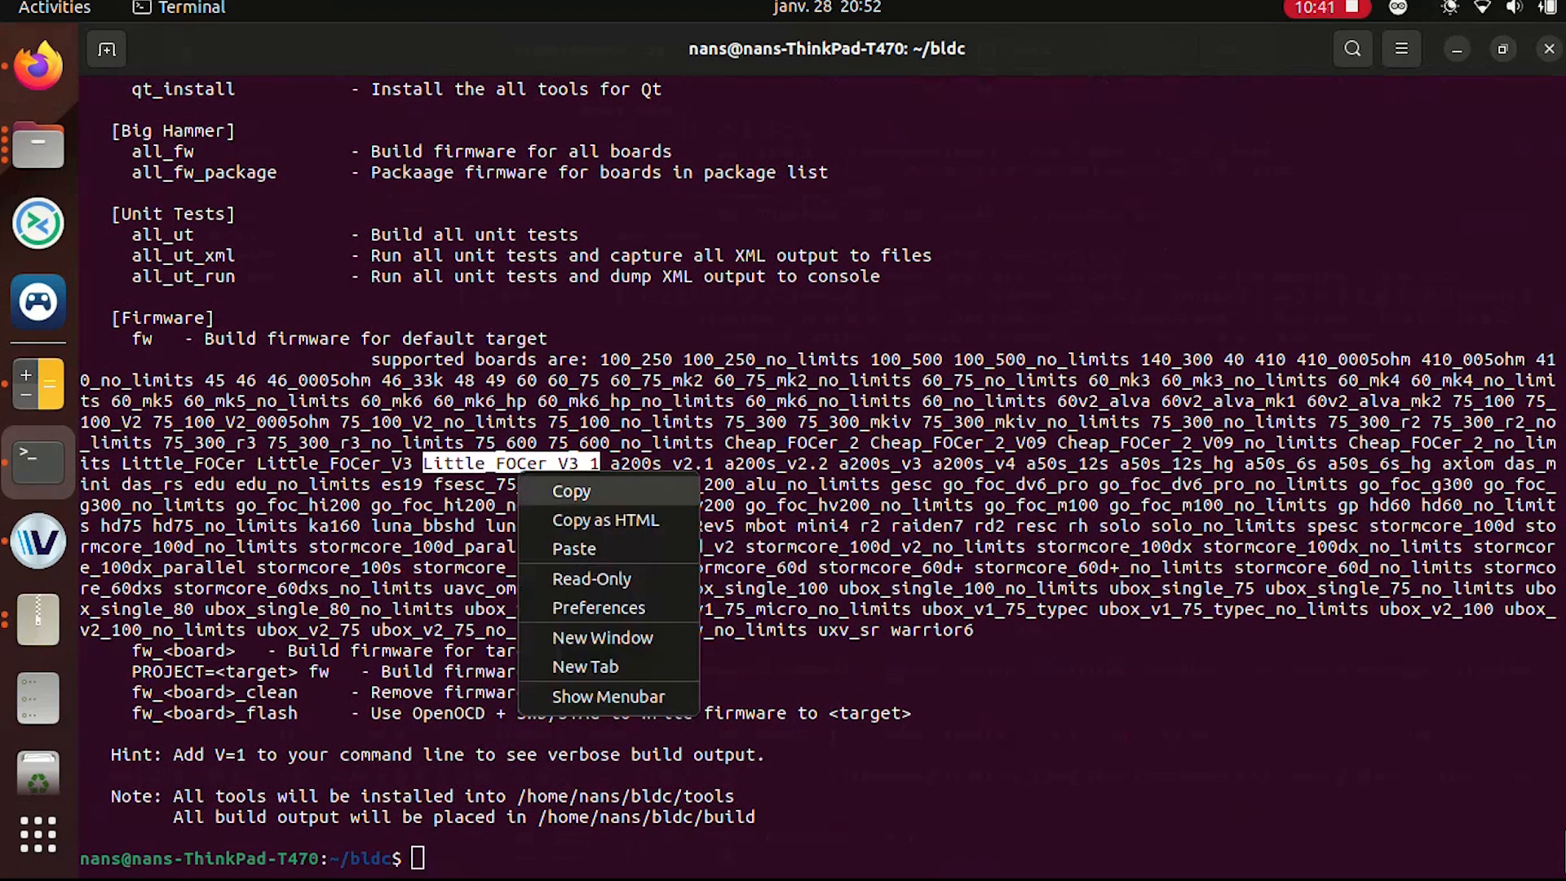
pyautogui.click(571, 491)
pyautogui.write('mak')
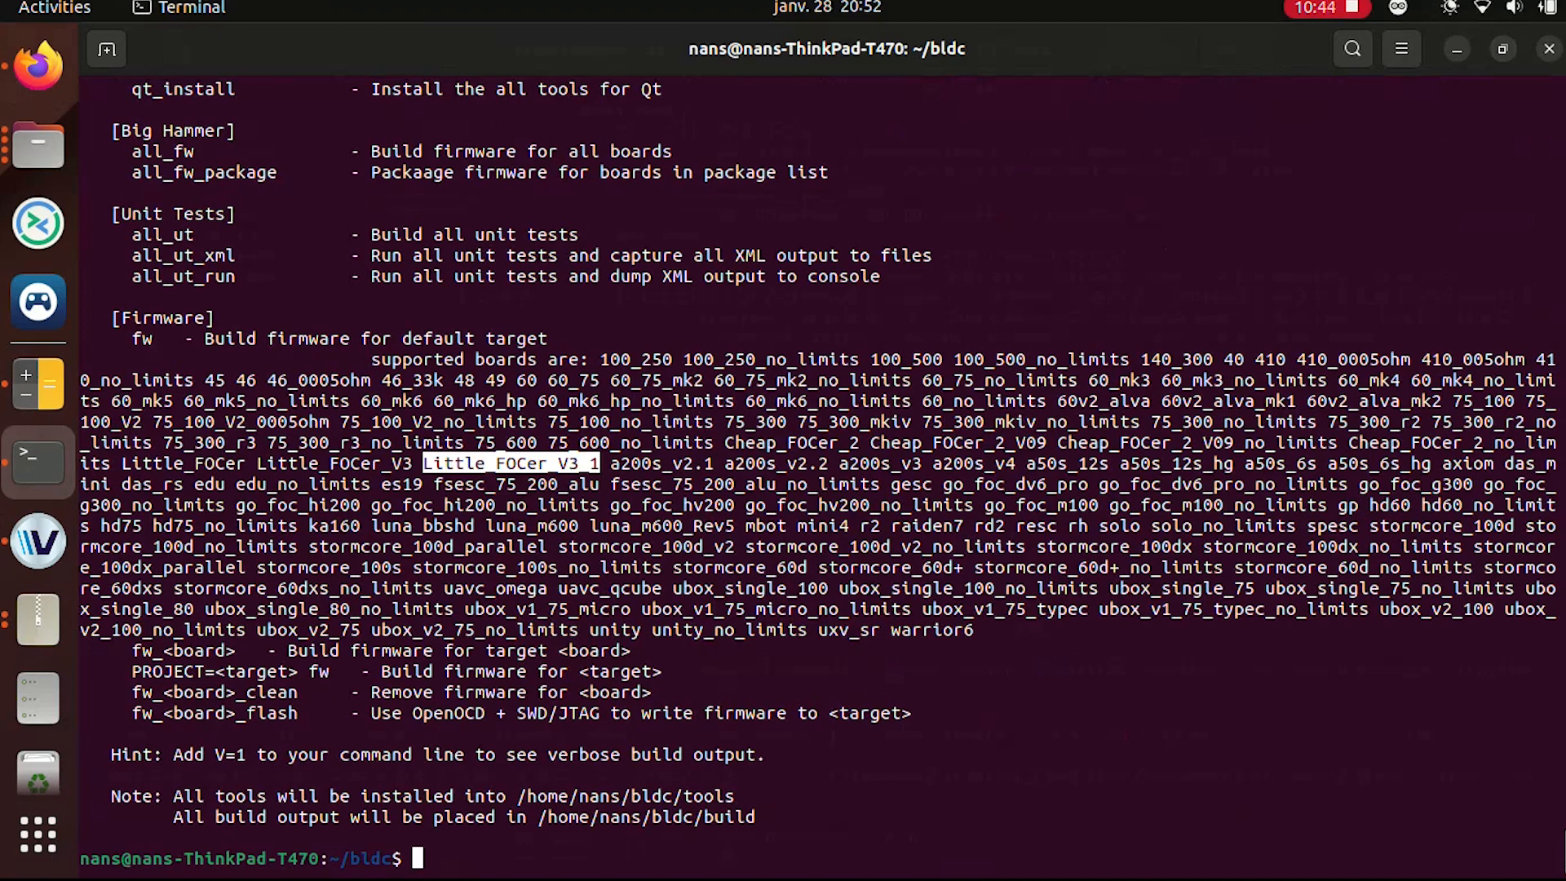
pyautogui.write('e')
pyautogui.rightClick(526, 619)
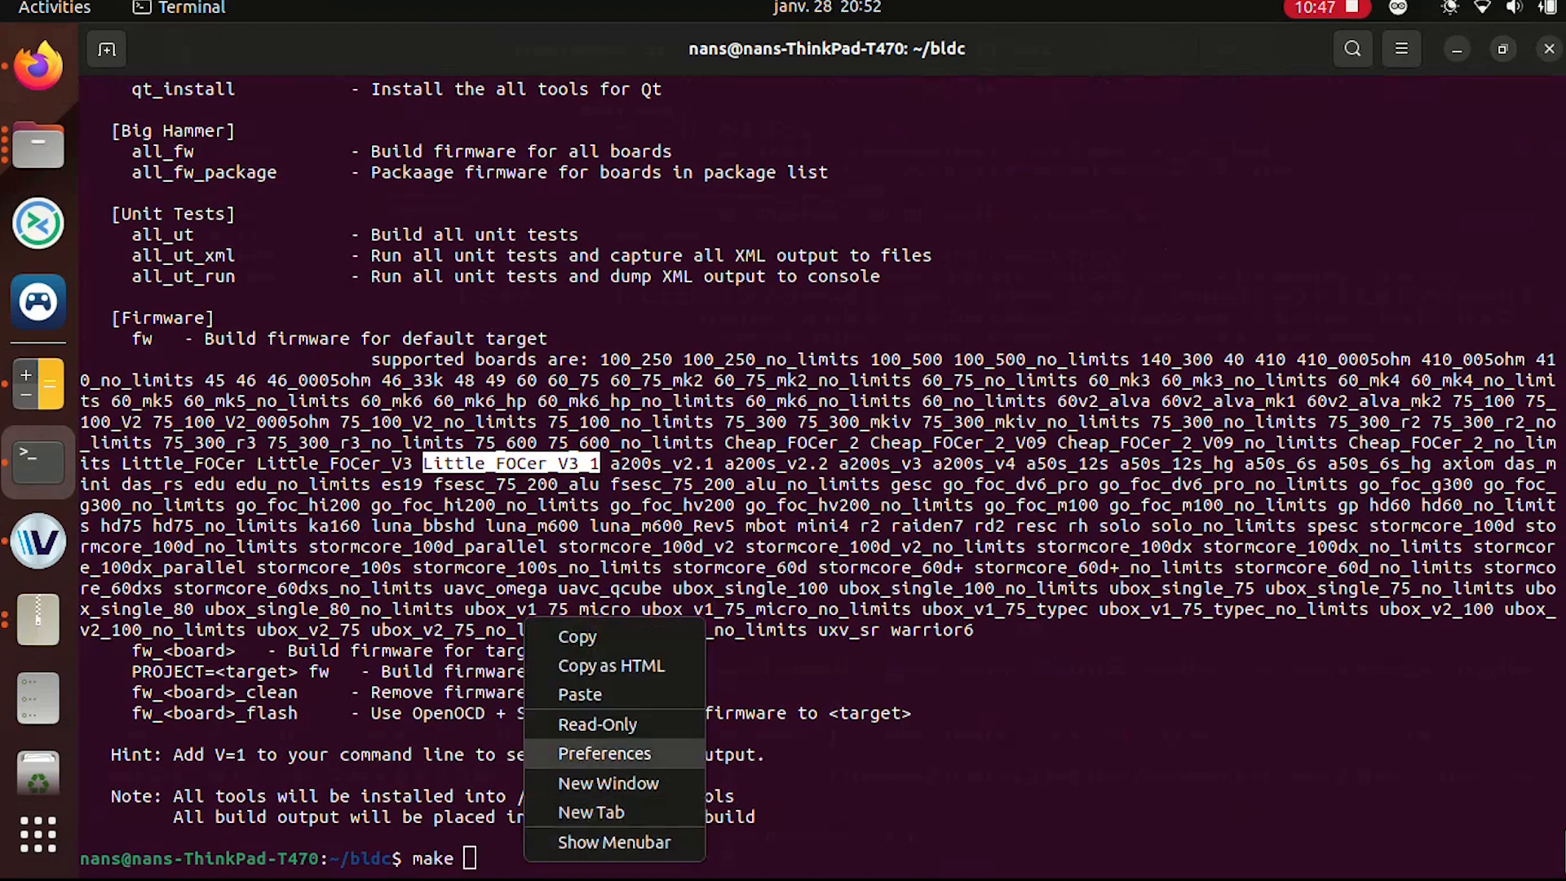
pyautogui.click(580, 694)
pyautogui.press('Return')
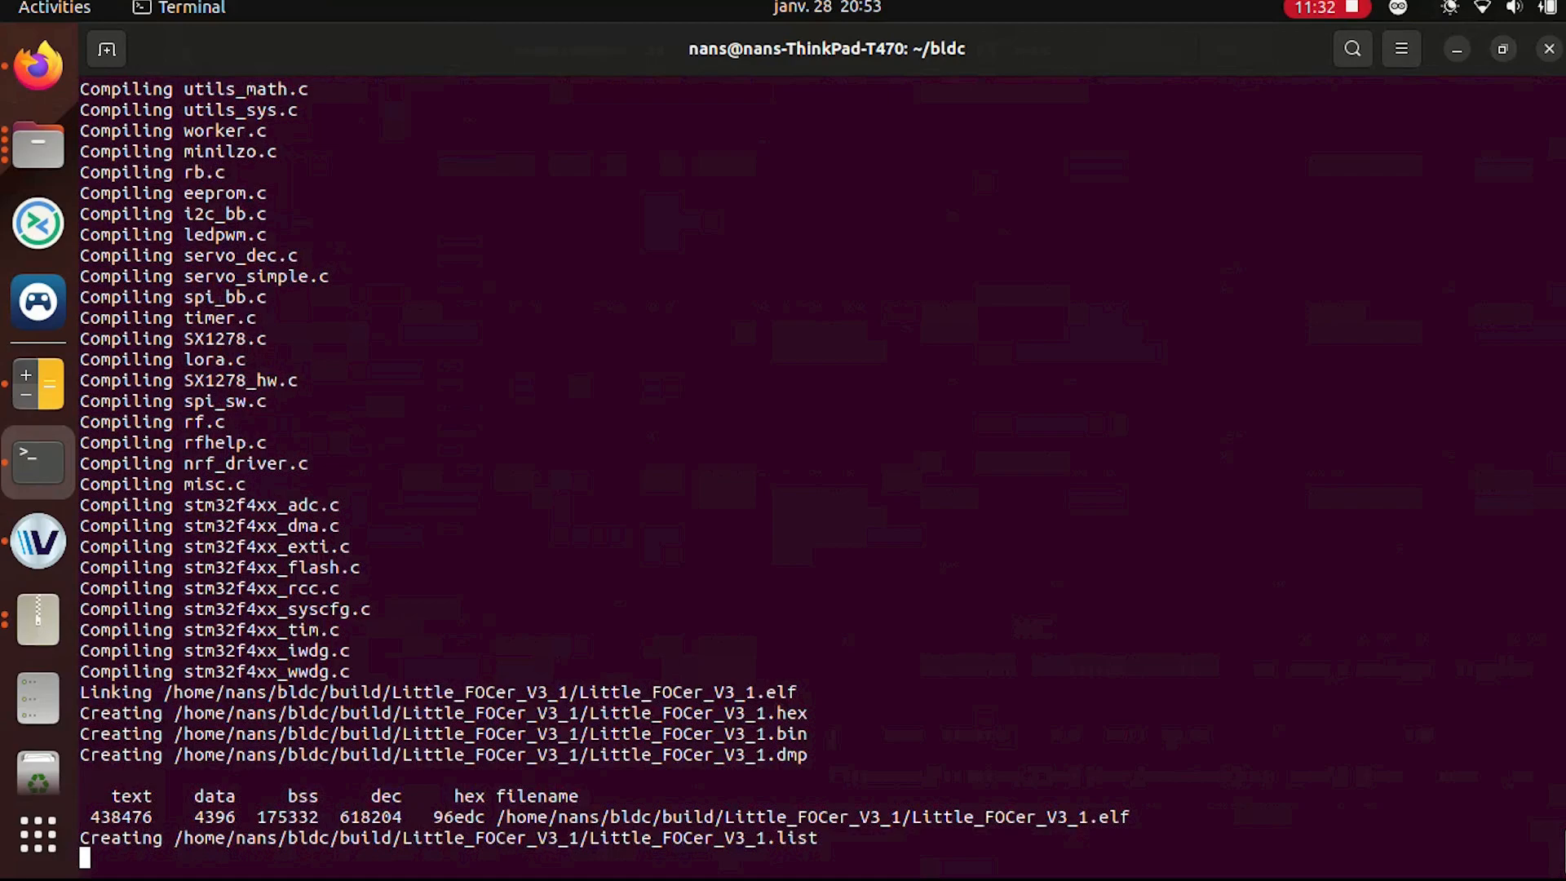
# - Select the path of the built Little_FOCer_V3_1.bin in the terminal output, switch to VESC Tool and browse for the first custom firmware file
pyautogui.doubleClick(489, 672)
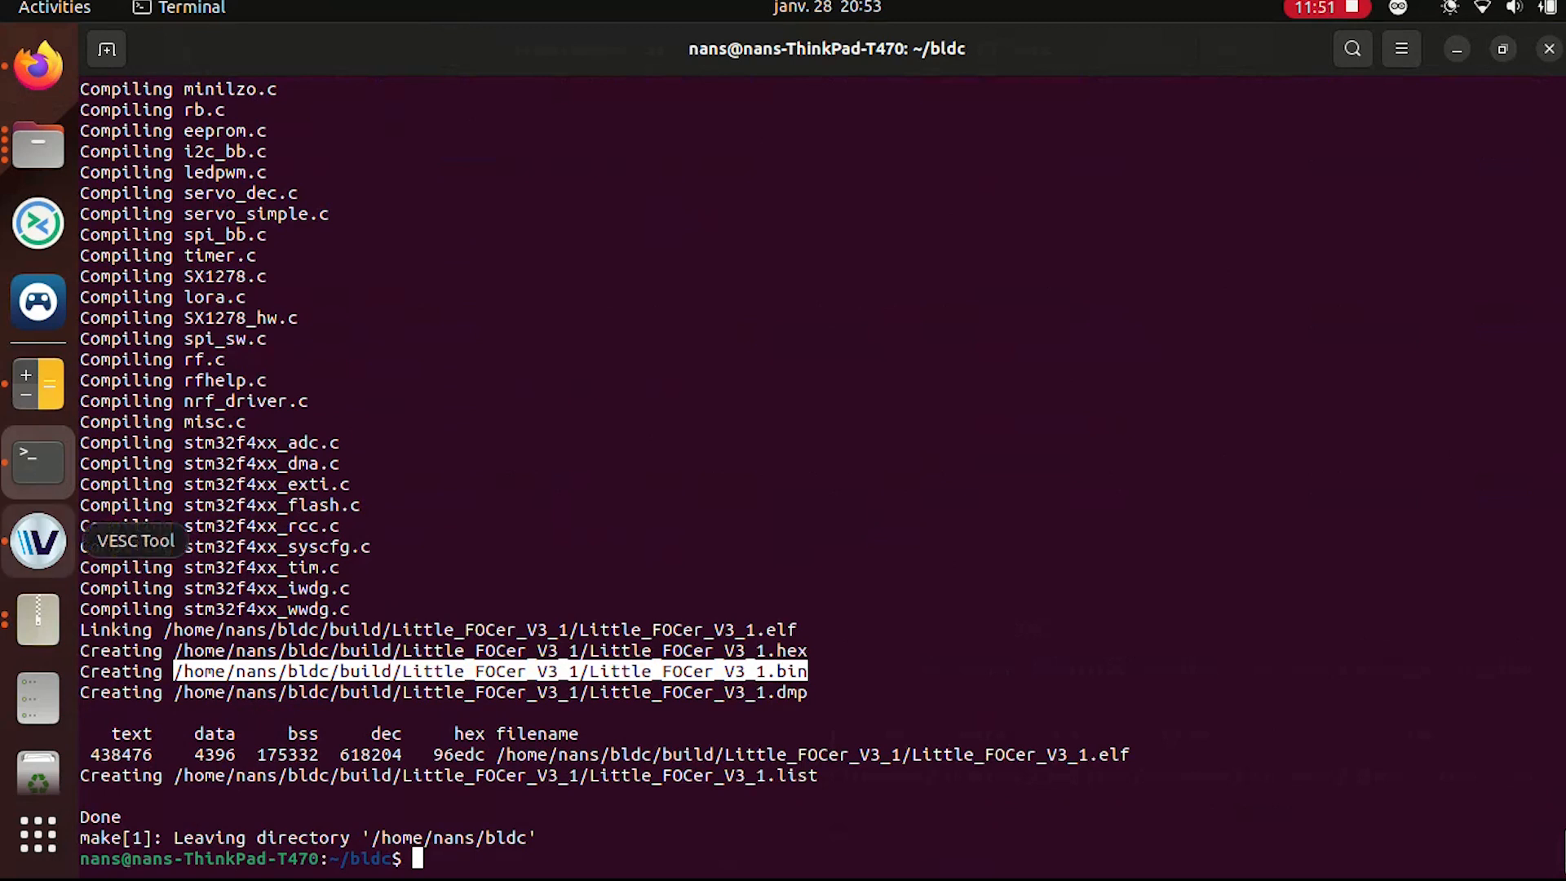
pyautogui.click(38, 542)
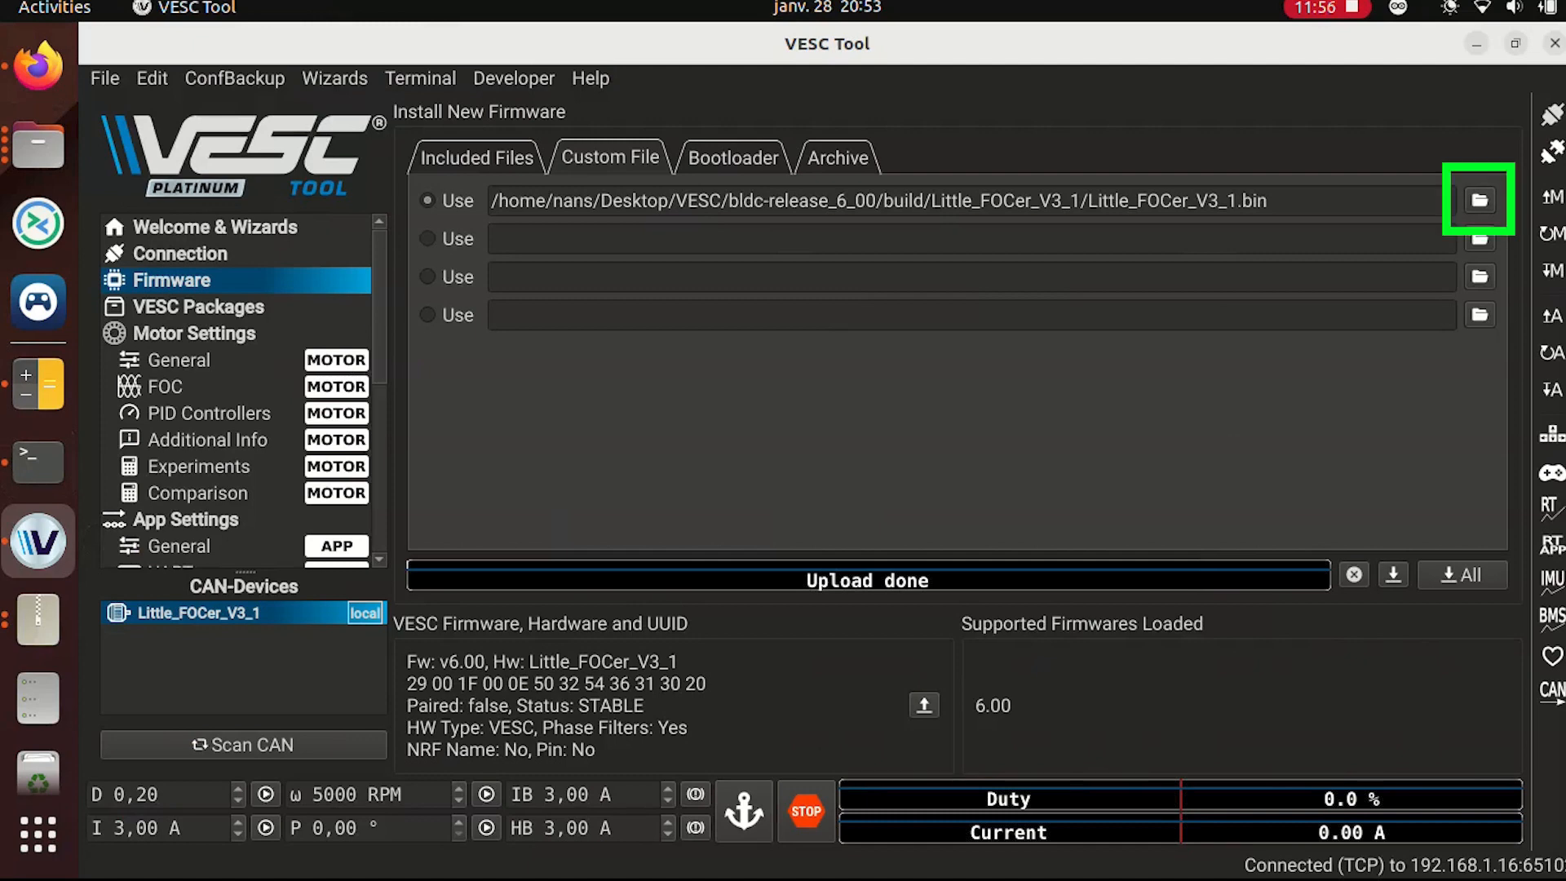
pyautogui.click(1479, 201)
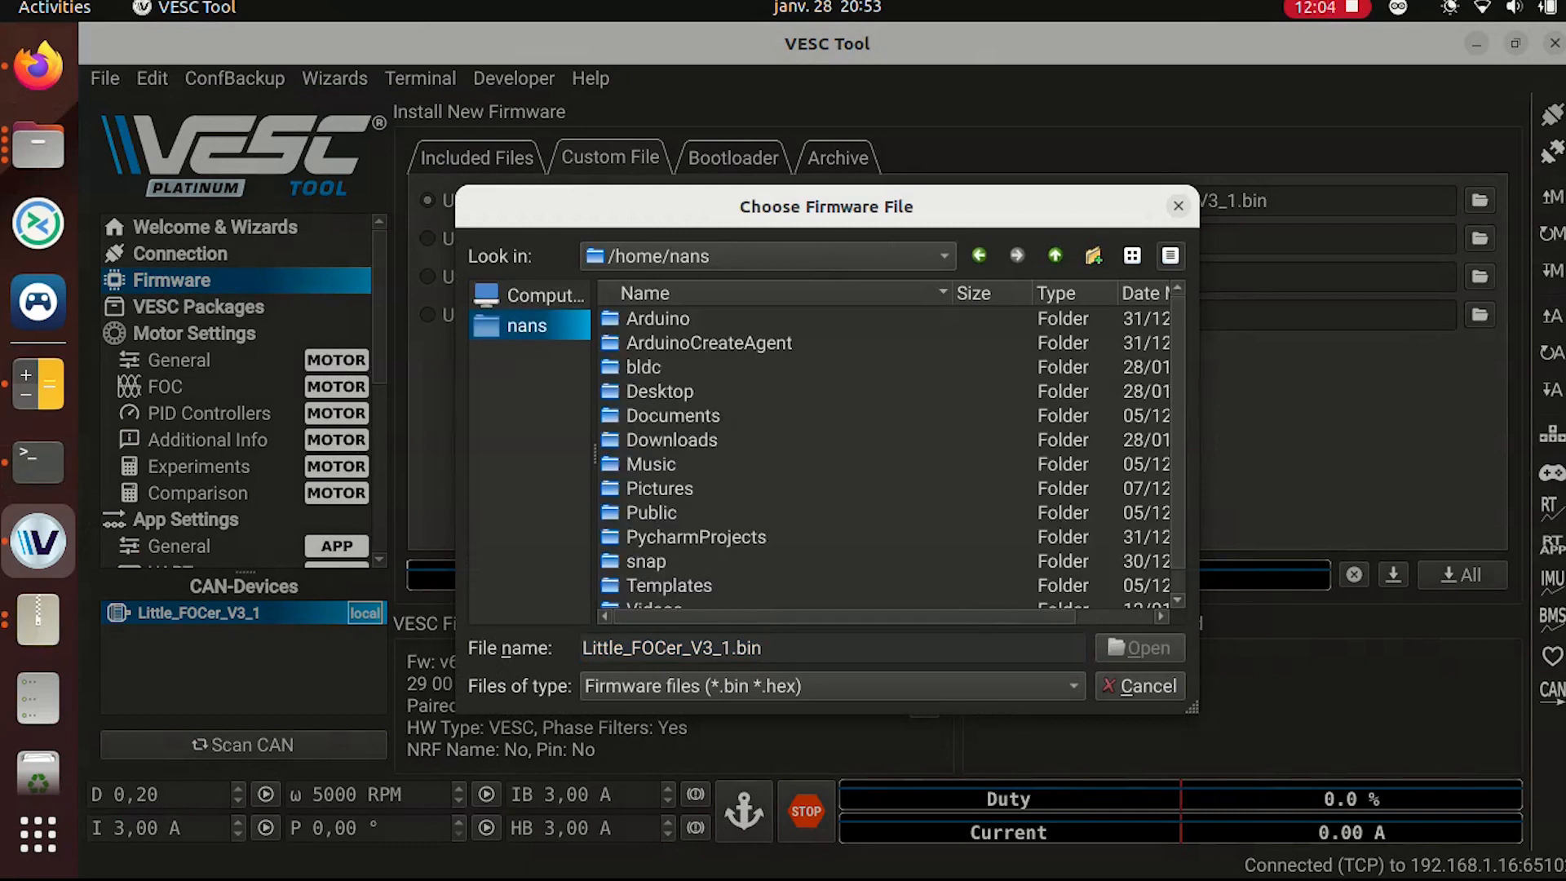
pyautogui.doubleClick(652, 390)
pyautogui.click(652, 319)
pyautogui.doubleClick(652, 319)
pyautogui.click(694, 319)
pyautogui.doubleClick(693, 319)
pyautogui.click(1054, 256)
pyautogui.click(1055, 255)
pyautogui.click(1055, 255)
# - Choose Little_FOCer_V3_1.bin from the bldc/build/Little_FOCer_V3_1 folder as the custom firmware file
pyautogui.doubleClick(643, 367)
pyautogui.doubleClick(646, 367)
pyautogui.doubleClick(699, 319)
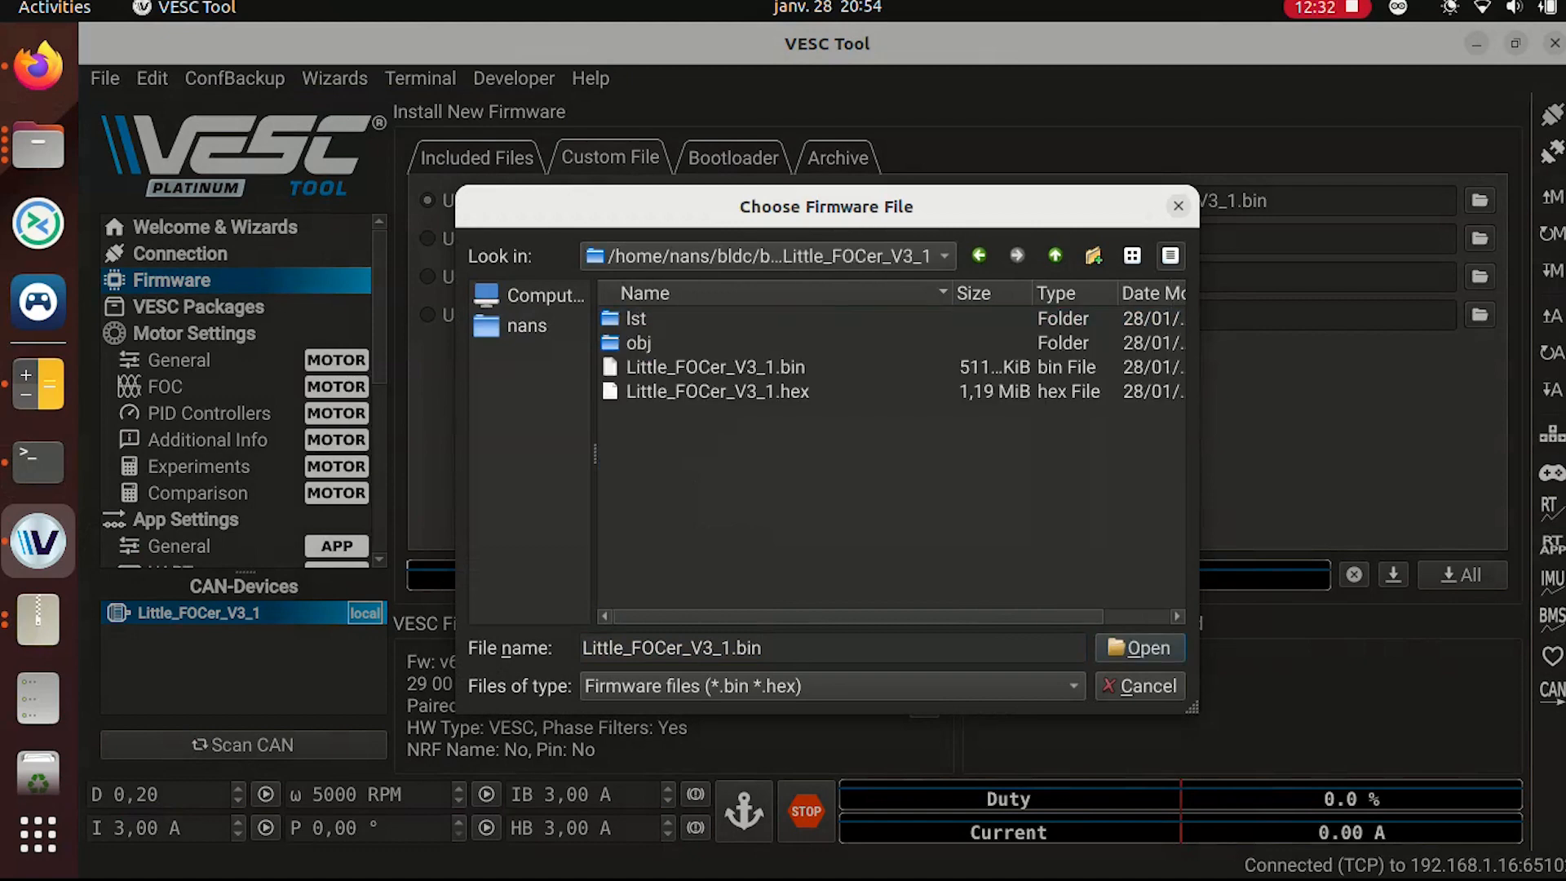
pyautogui.doubleClick(716, 367)
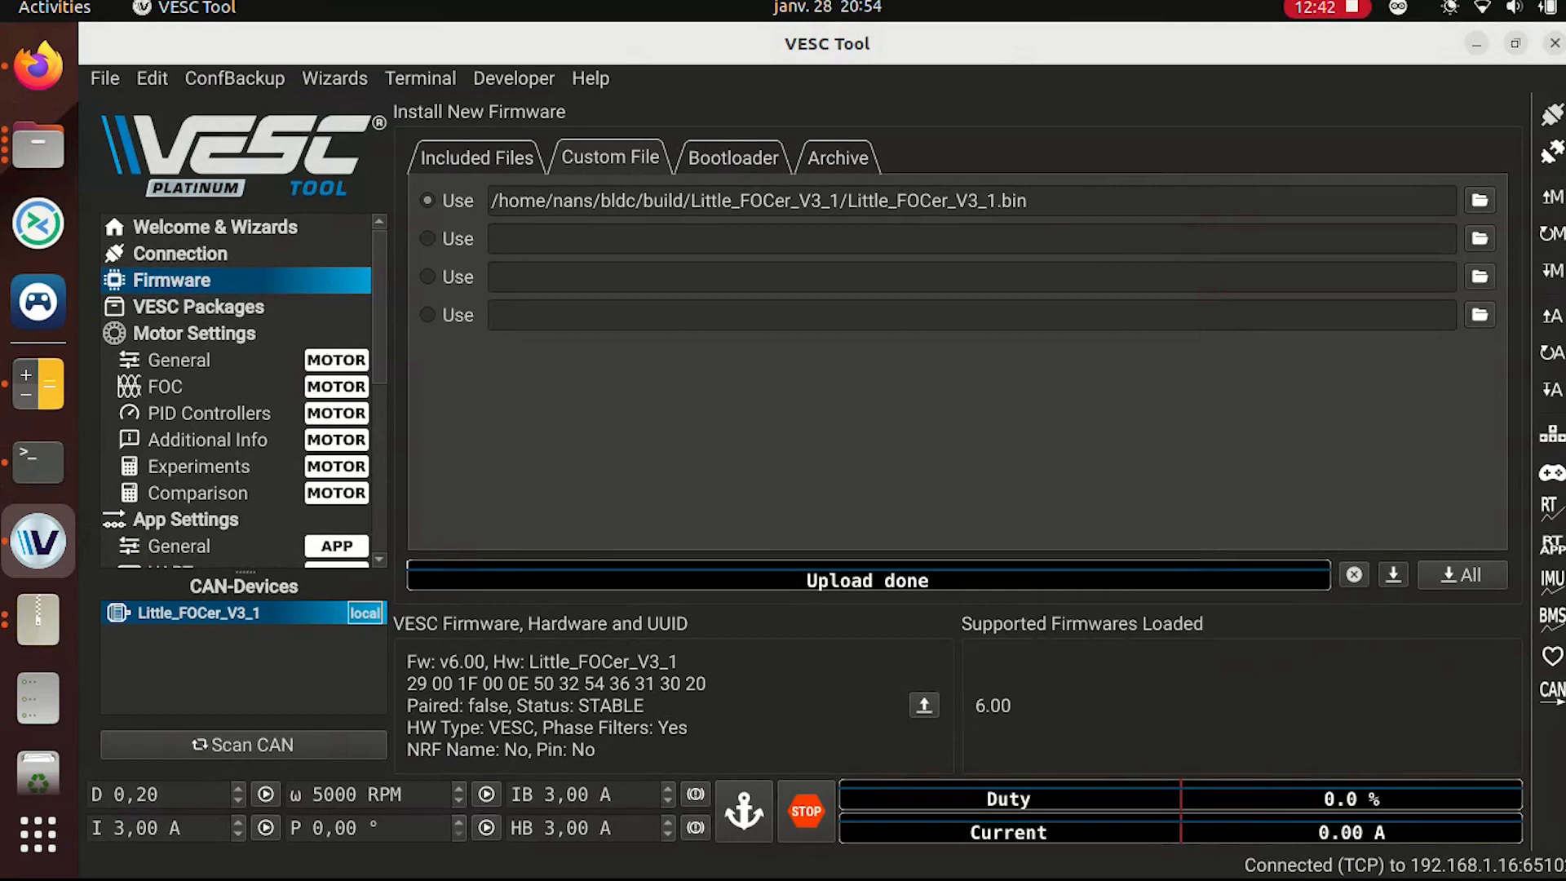
# - Upload the custom firmware to the controller, confirming the correct hardware version, and reconnect to the VESC
pyautogui.click(1394, 575)
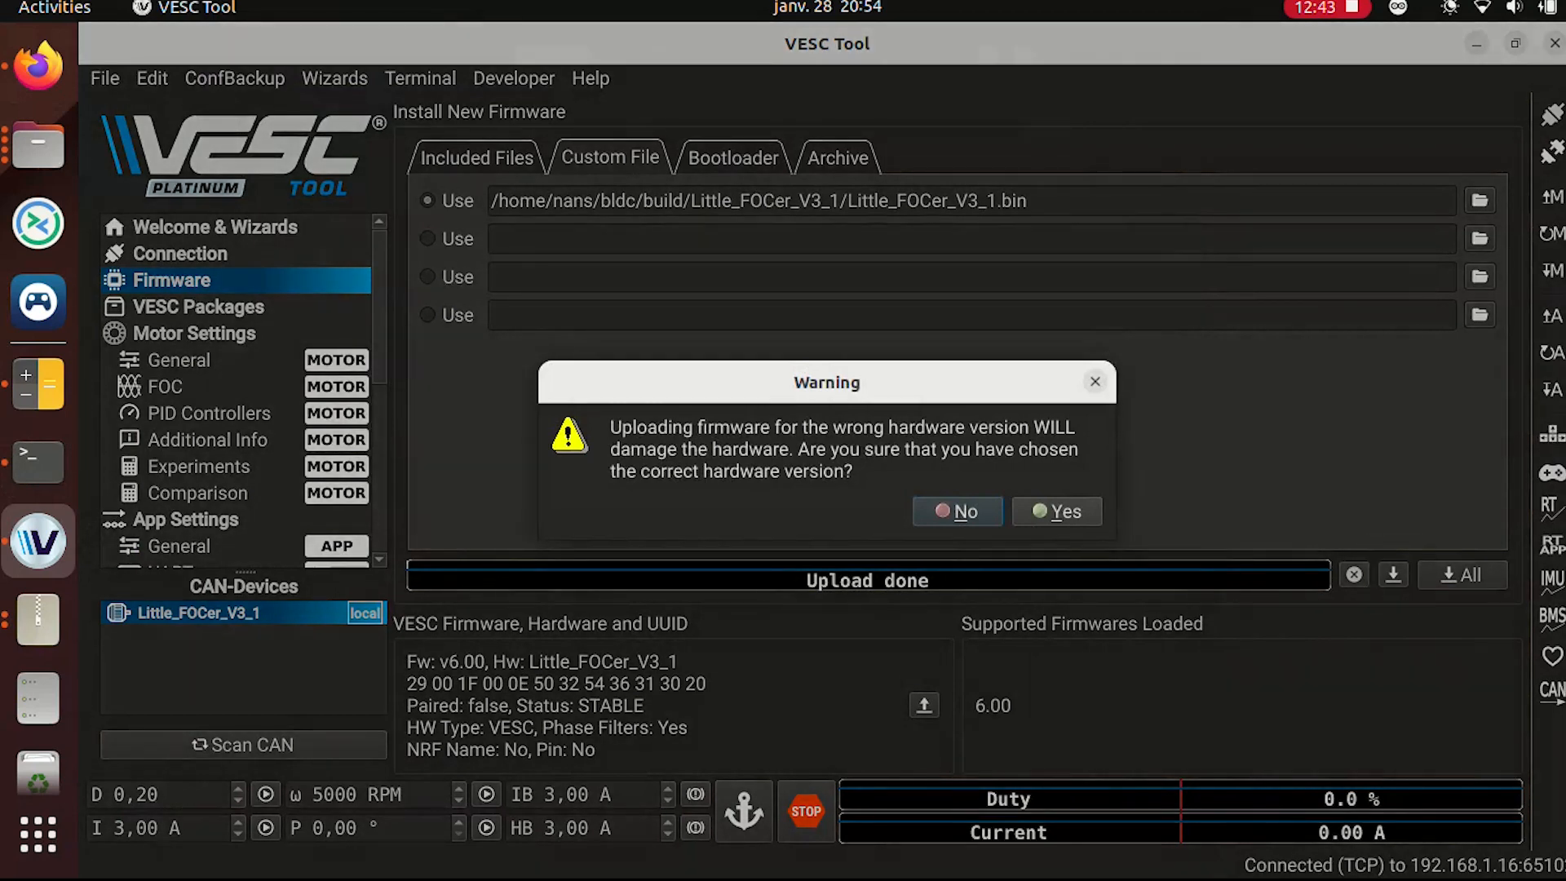
pyautogui.click(1057, 511)
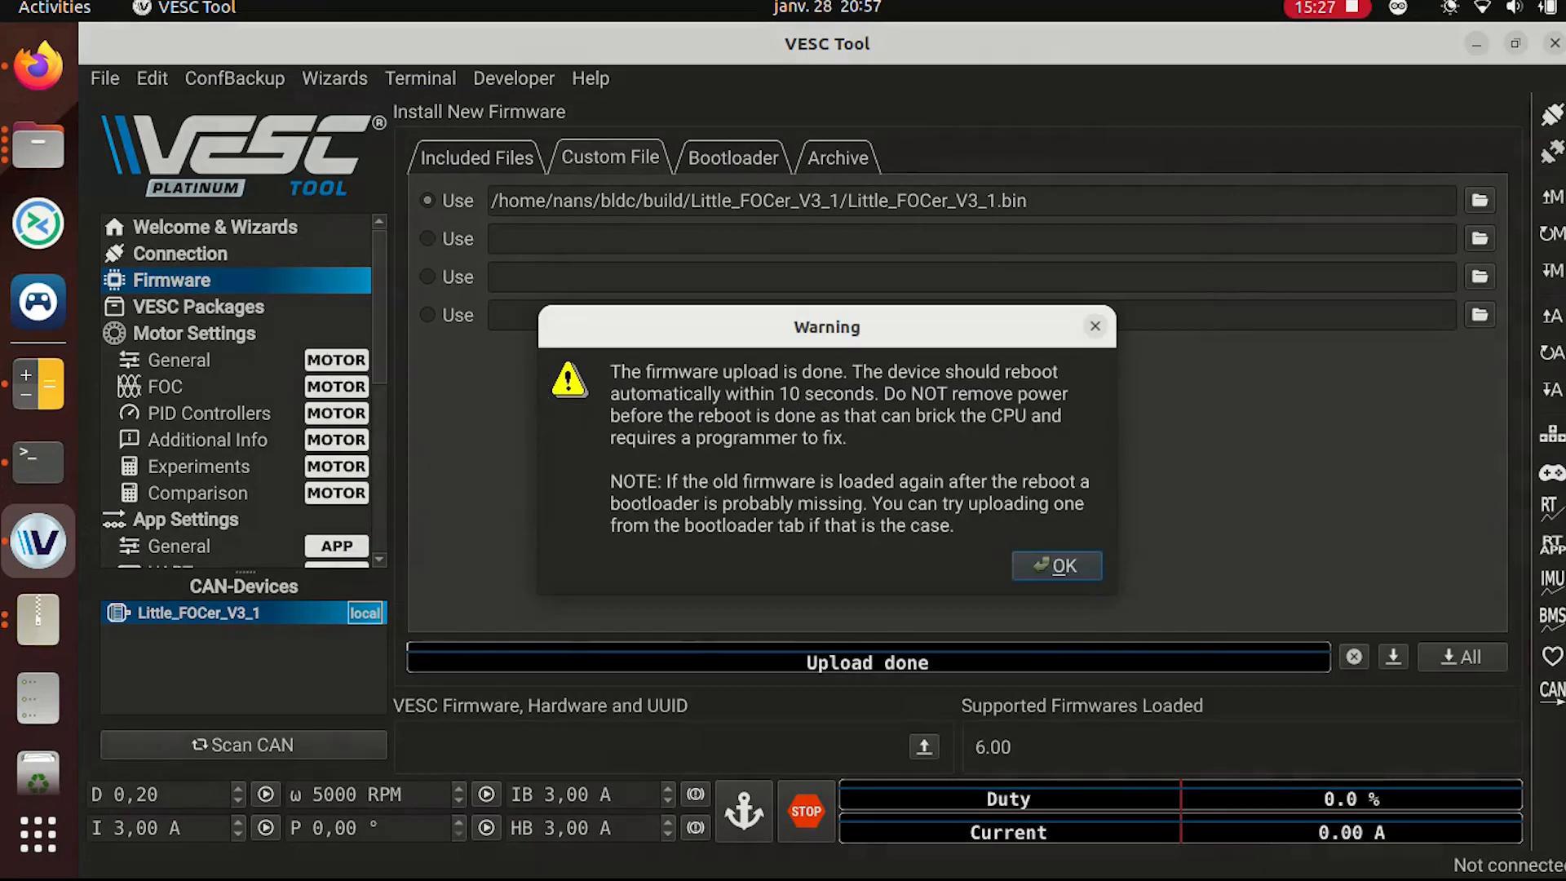
pyautogui.press('Return')
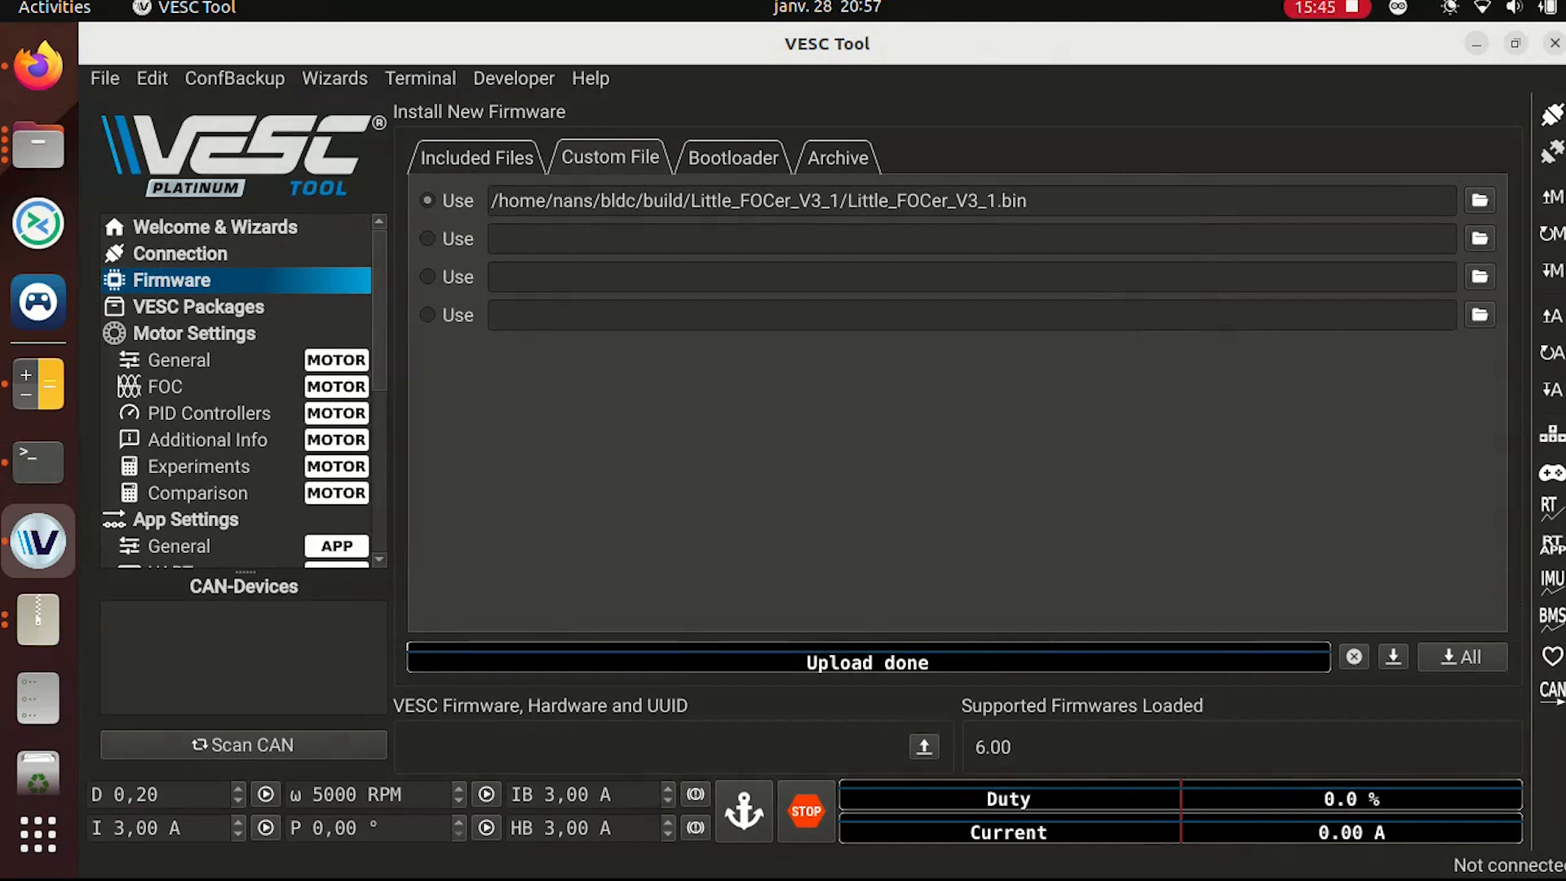
pyautogui.click(1552, 115)
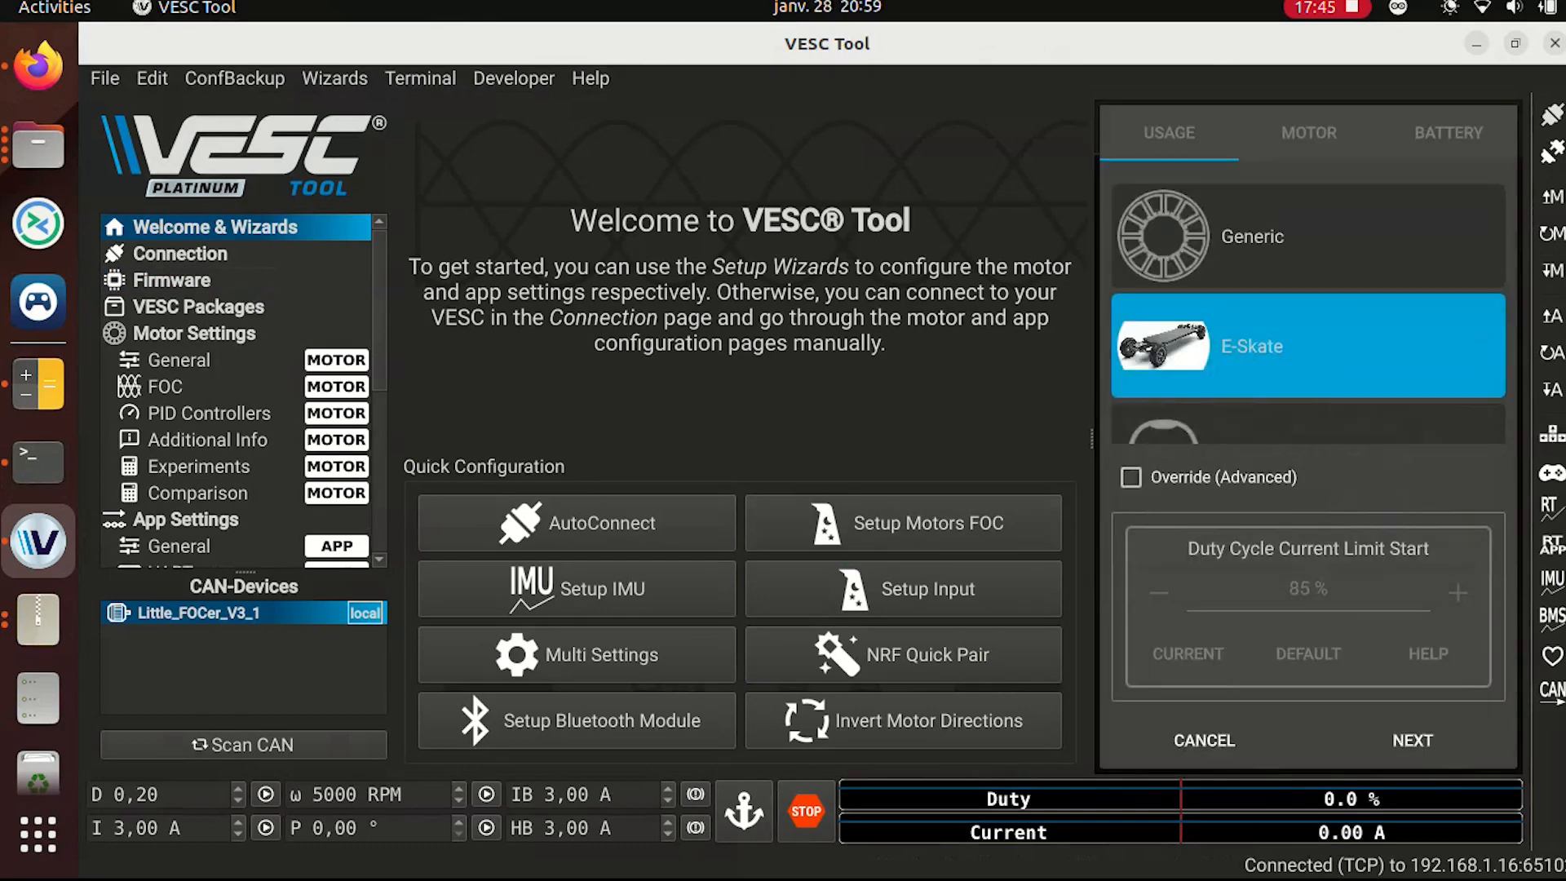
# - Choose EUC as the usage and Large Outrunner (~2000 g) as the motor in the FOC motor setup wizard
pyautogui.click(1308, 391)
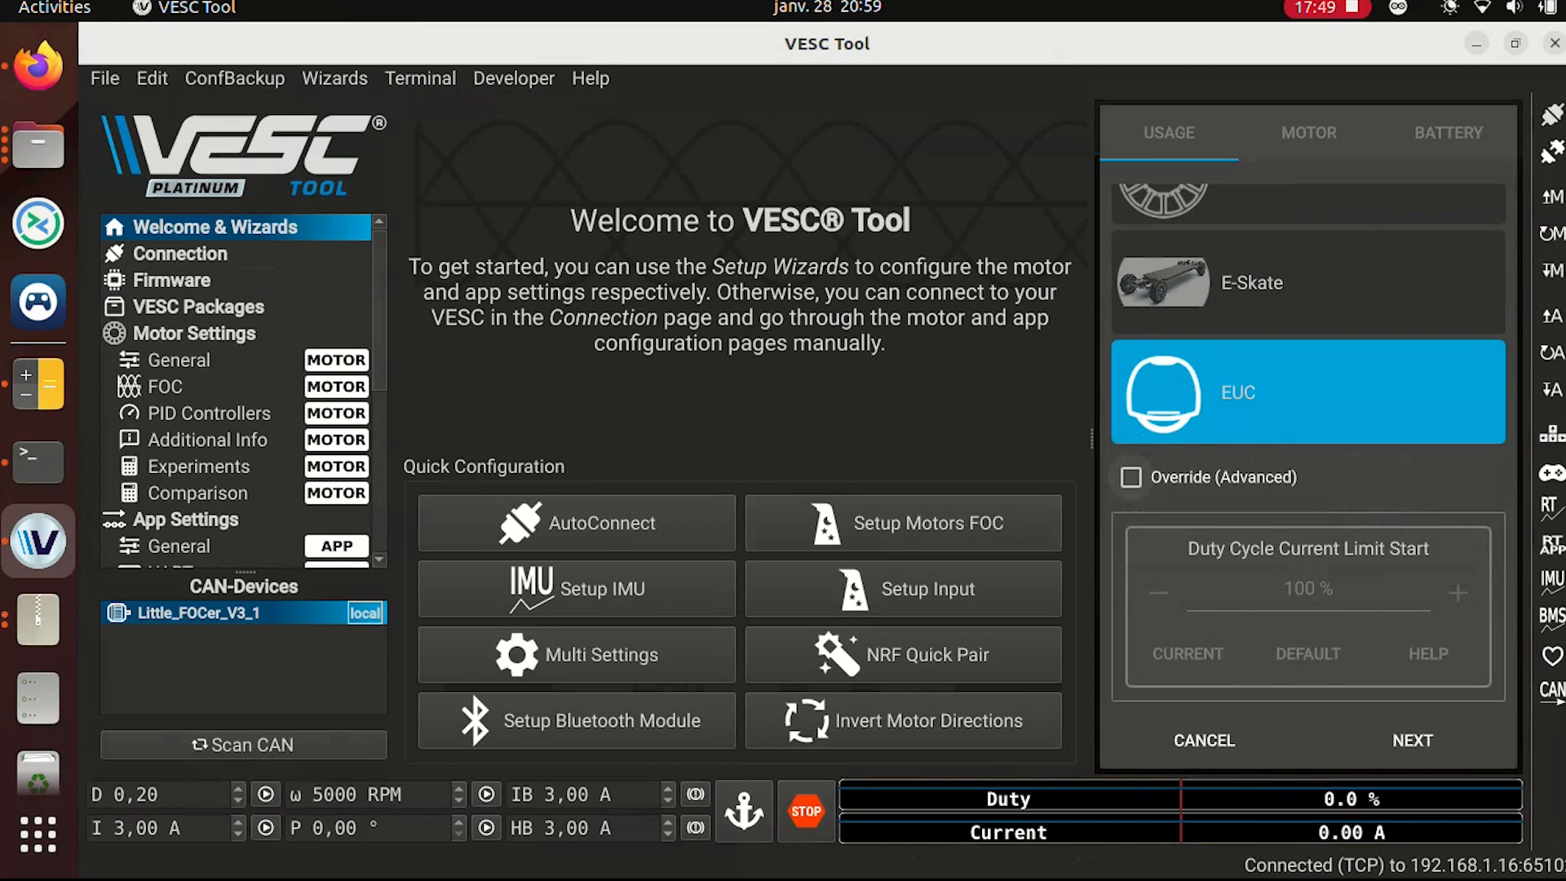
pyautogui.click(1412, 741)
pyautogui.click(1308, 347)
pyautogui.click(1309, 456)
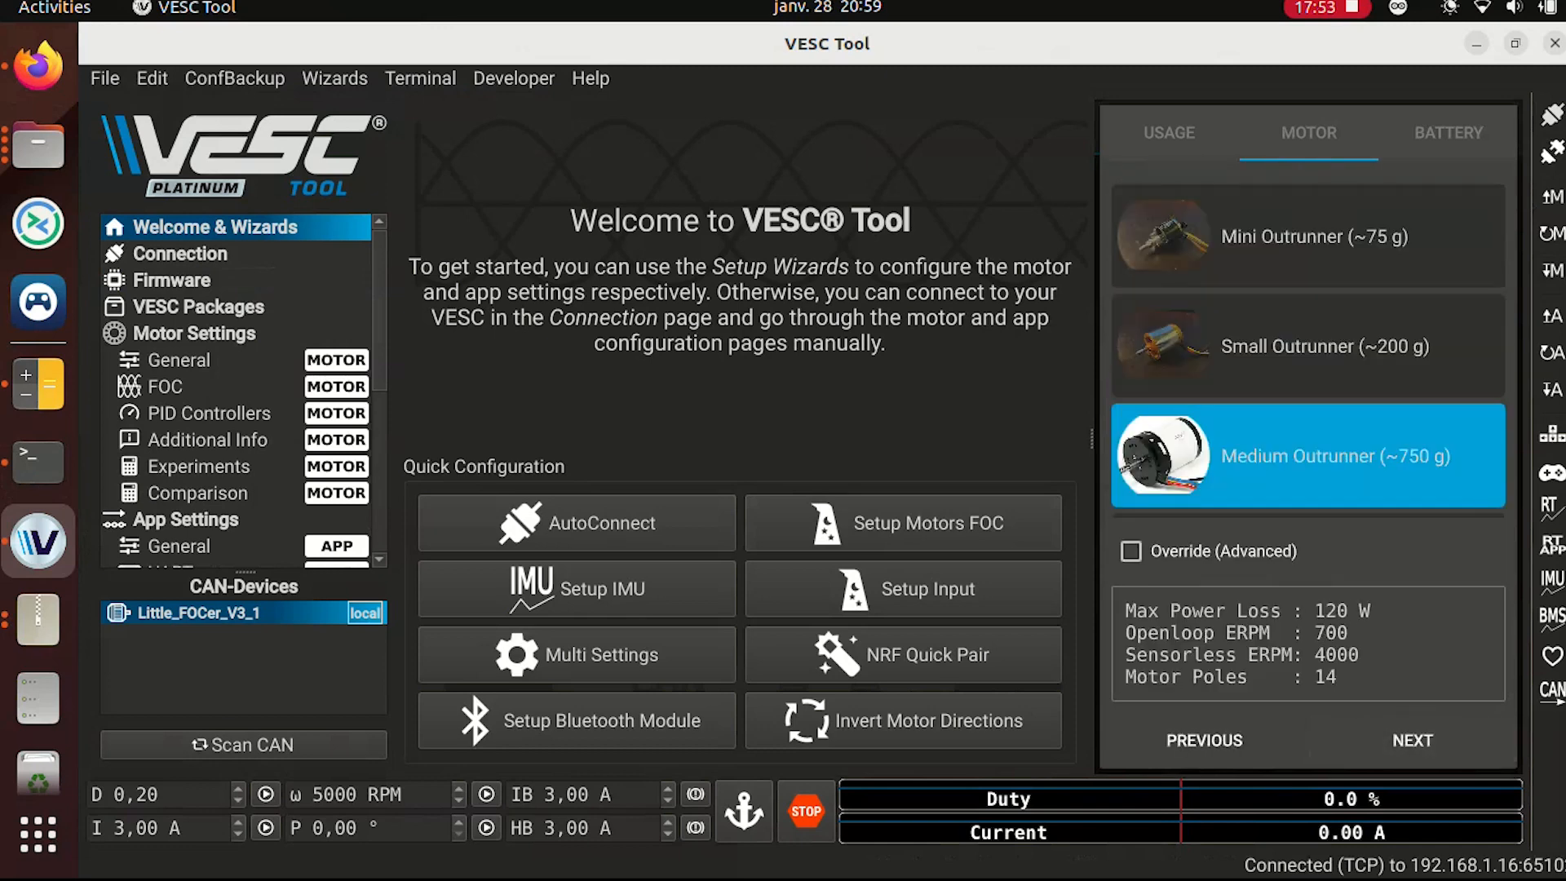
pyautogui.click(1308, 515)
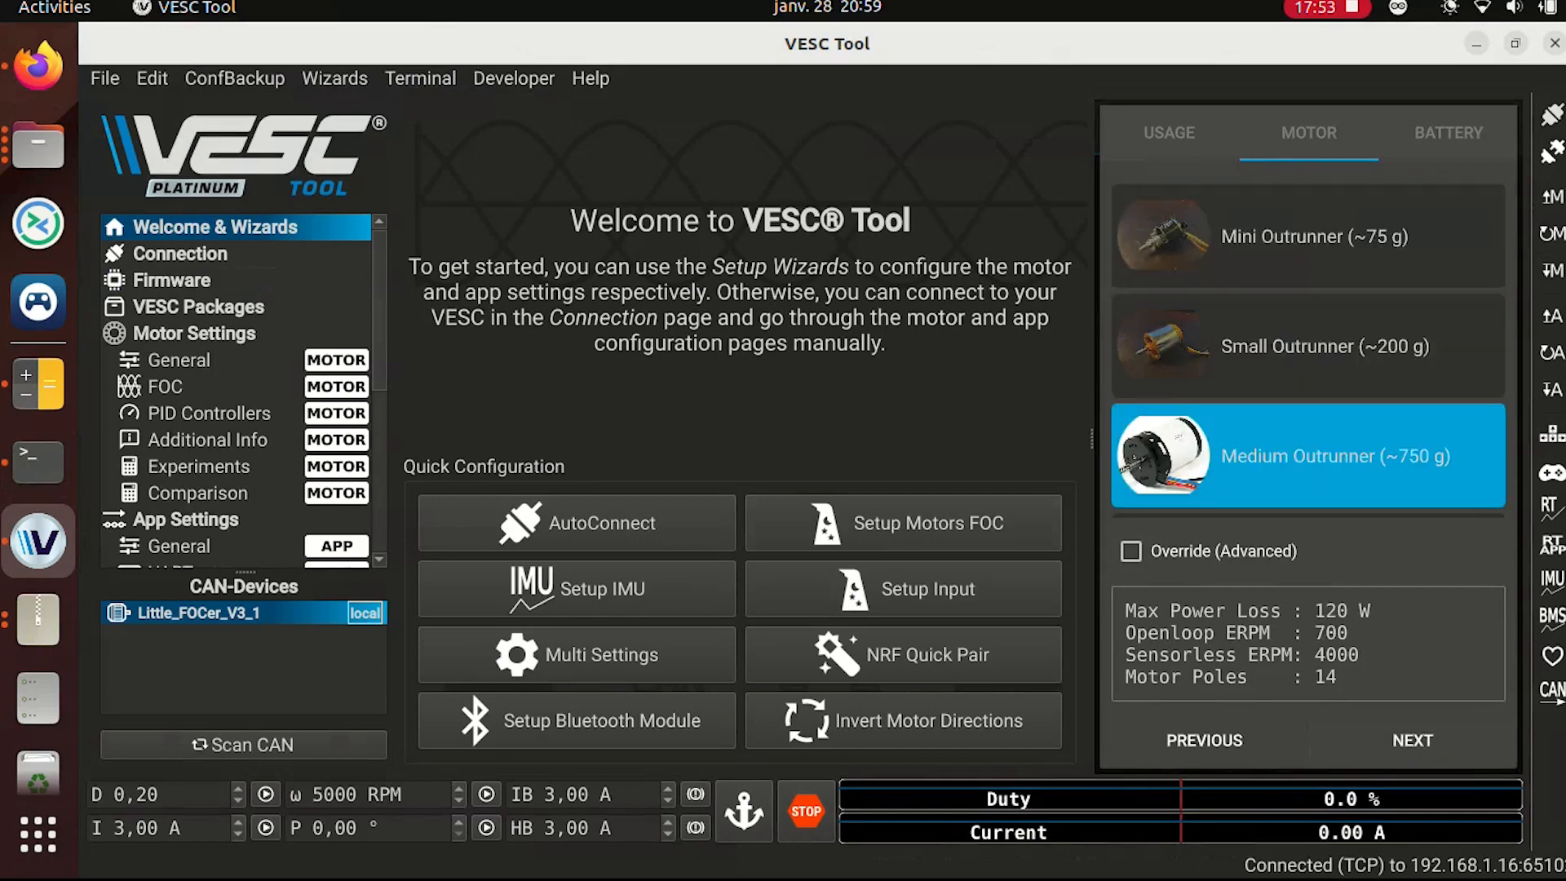
pyautogui.click(1308, 514)
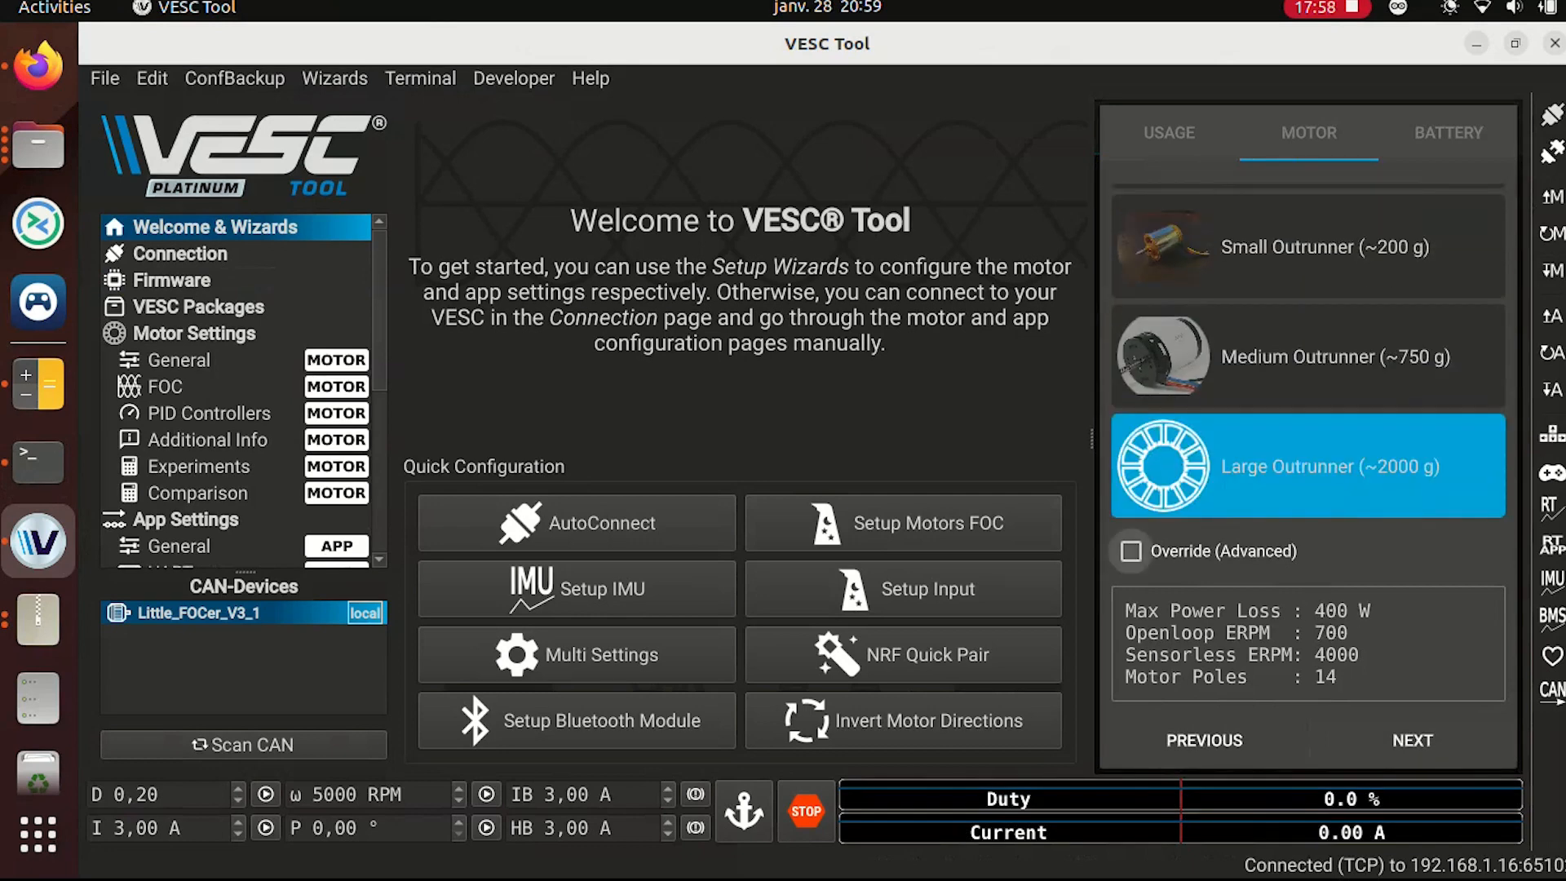
# - Enable the advanced override for the motor and set its Sensorless ERPM to 2000
pyautogui.click(1130, 551)
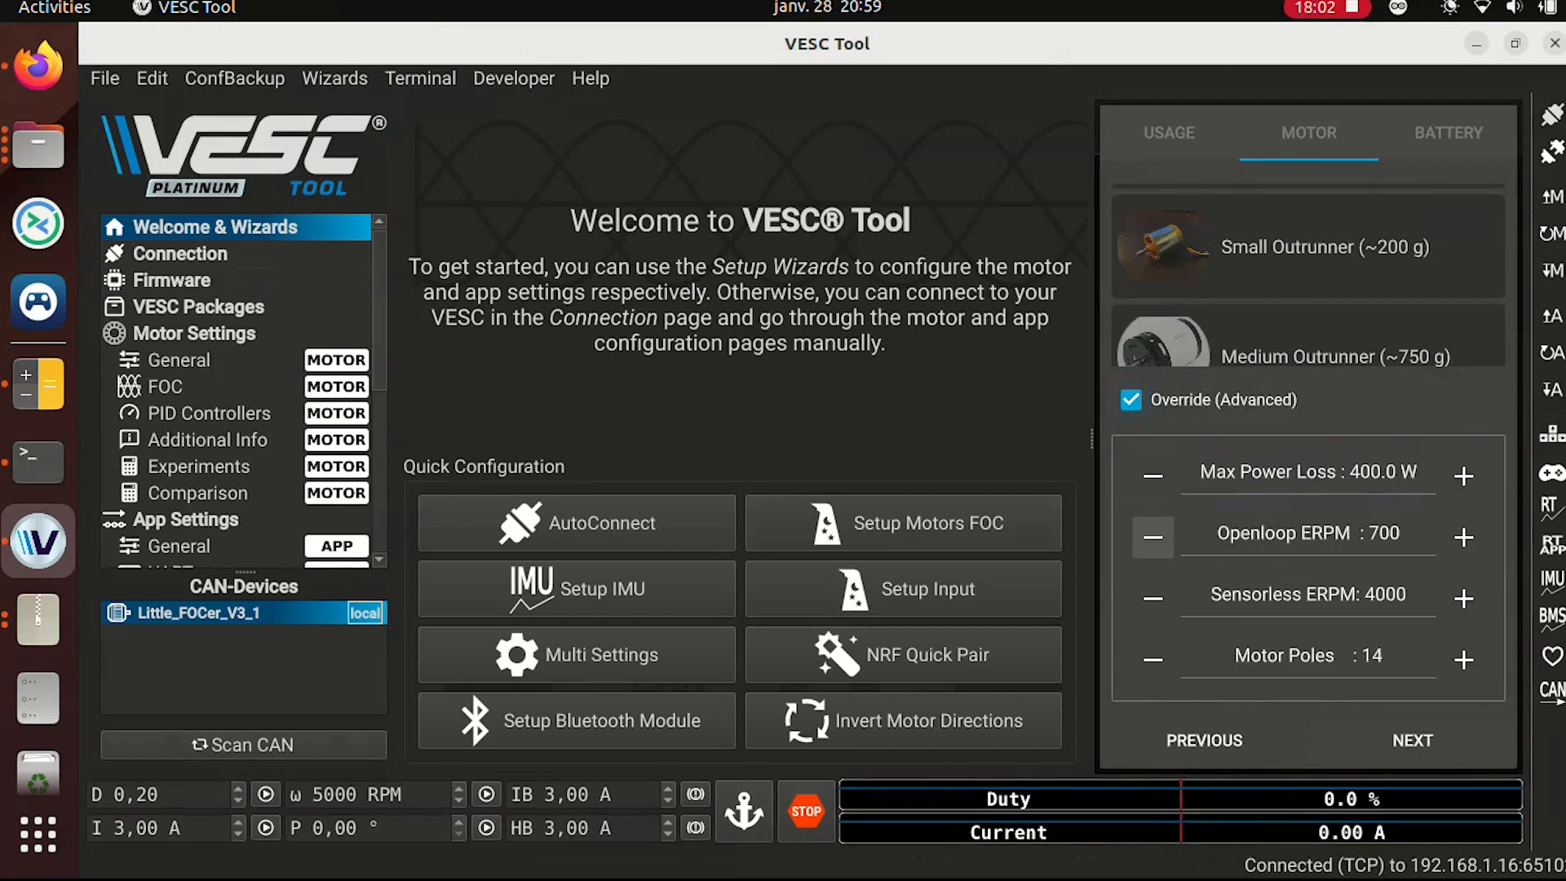
pyautogui.click(1376, 594)
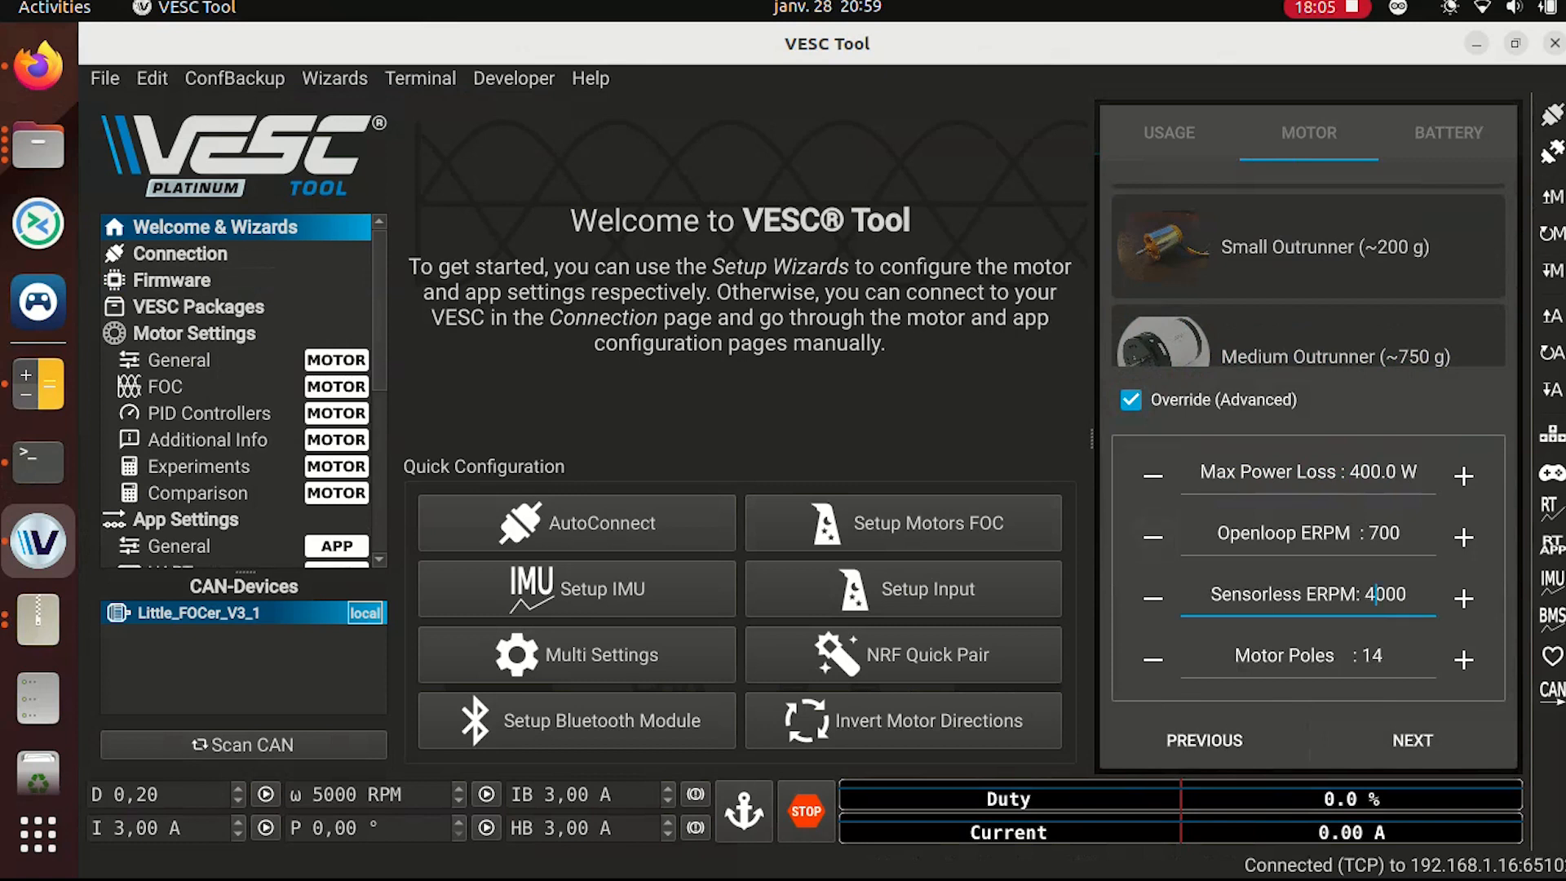
pyautogui.press('BackSpace')
pyautogui.write('2')
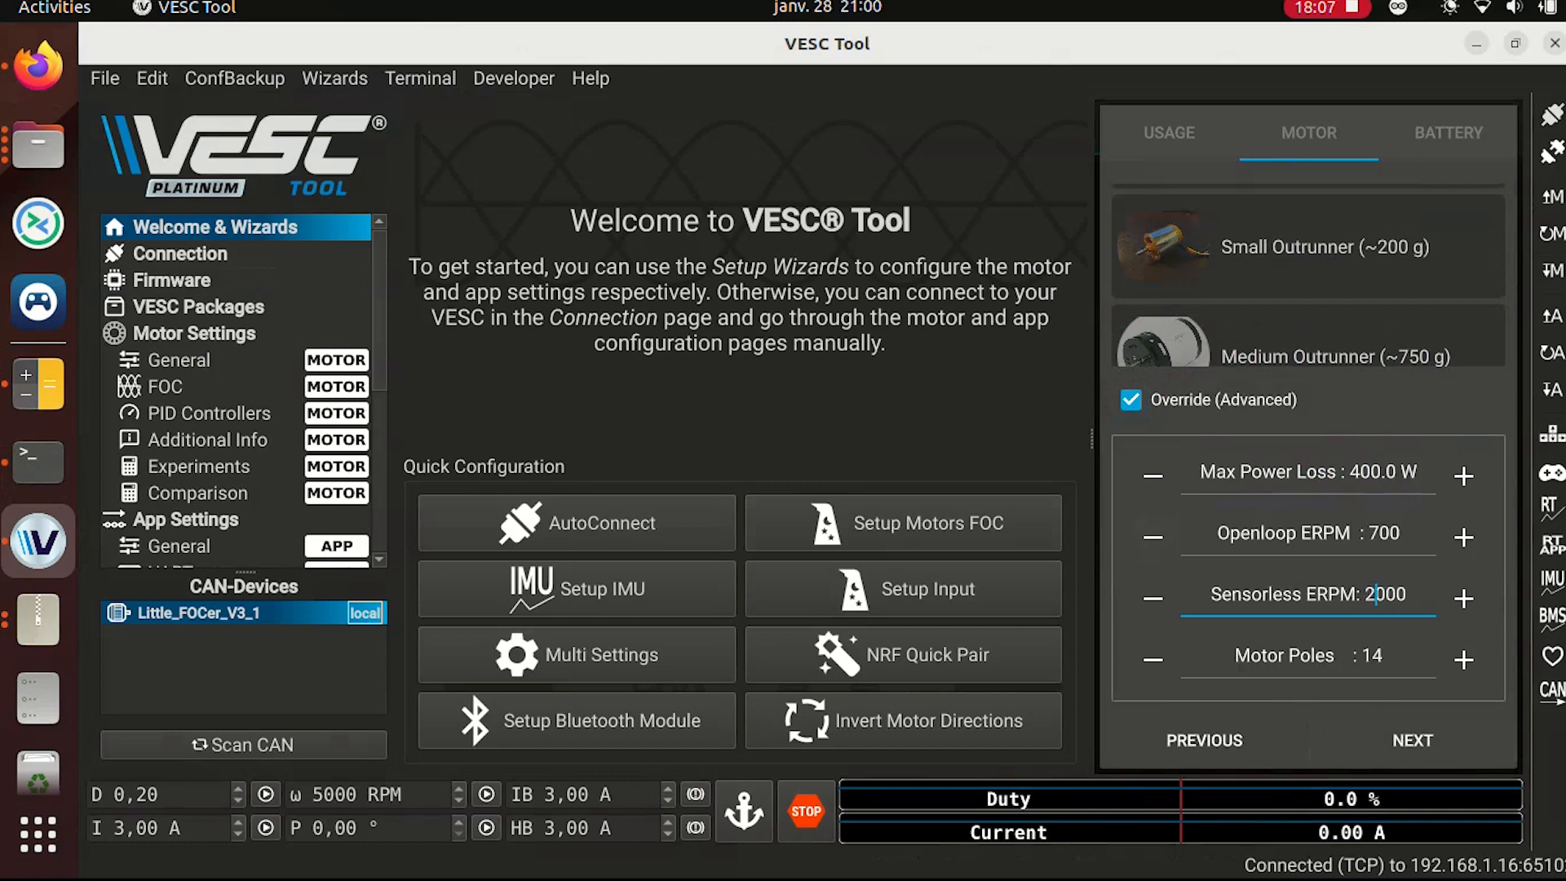
# - Set the number of motor poles to 30 and continue to the wizard's battery settings
pyautogui.click(1384, 655)
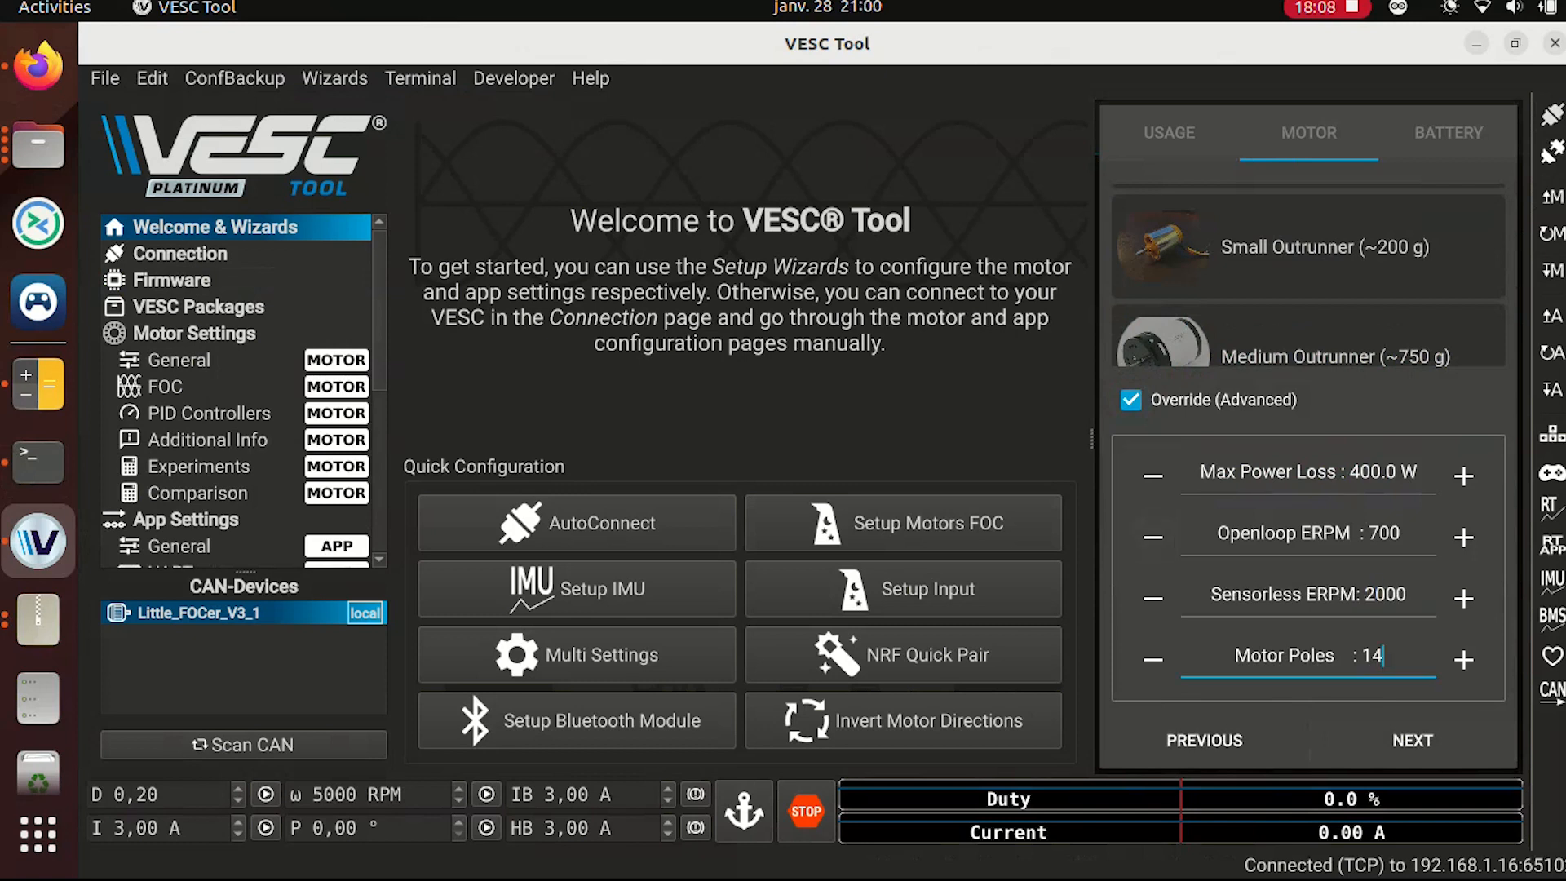
pyautogui.click(1463, 659)
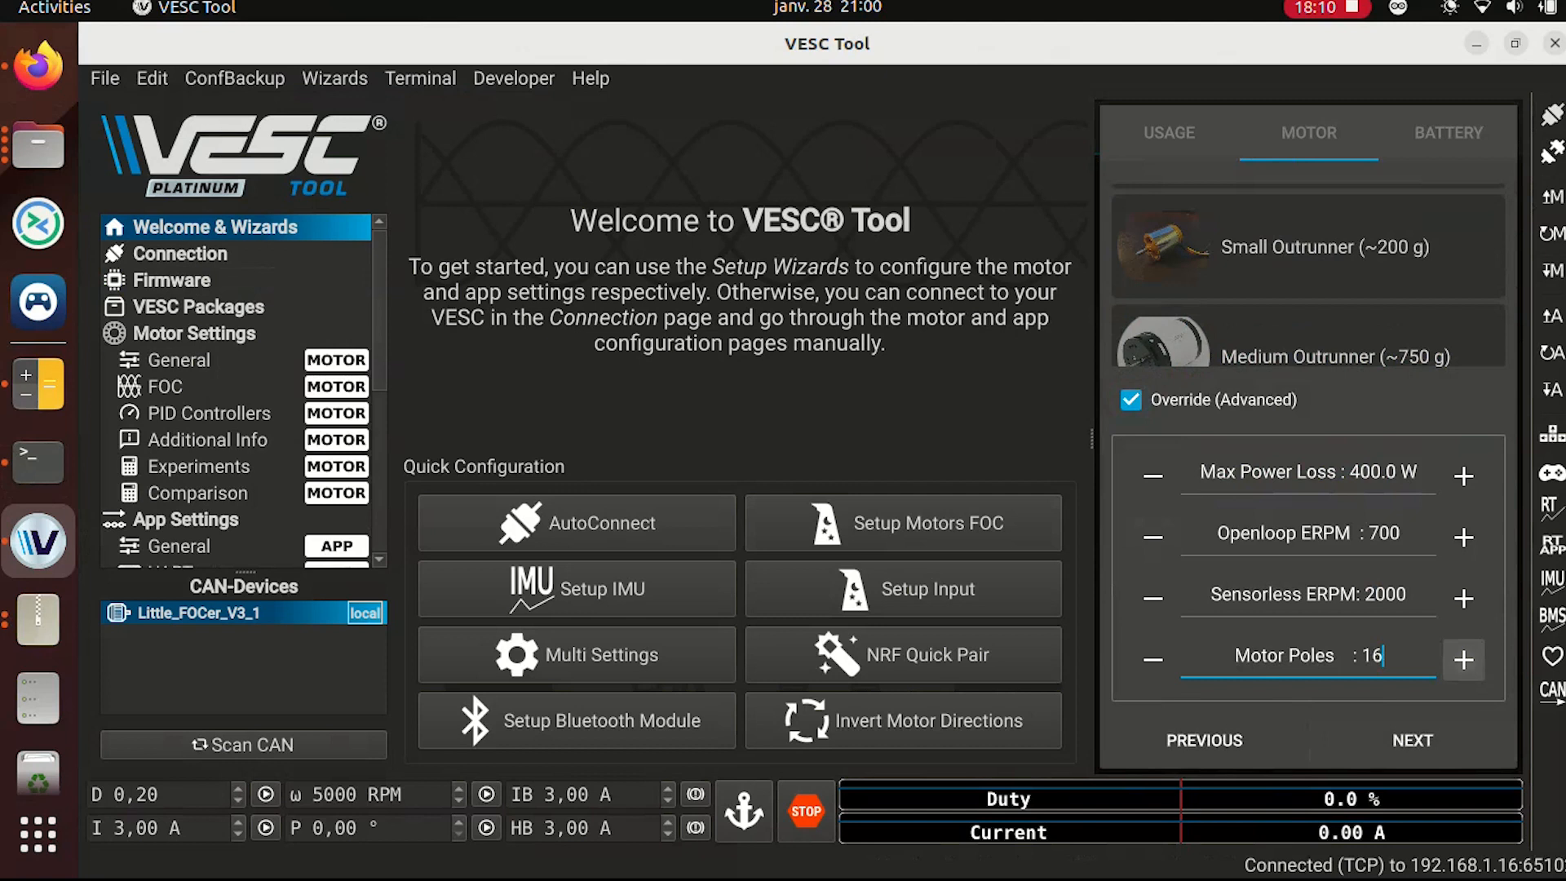
pyautogui.click(1463, 659)
pyautogui.click(1463, 659)
pyautogui.click(1463, 659)
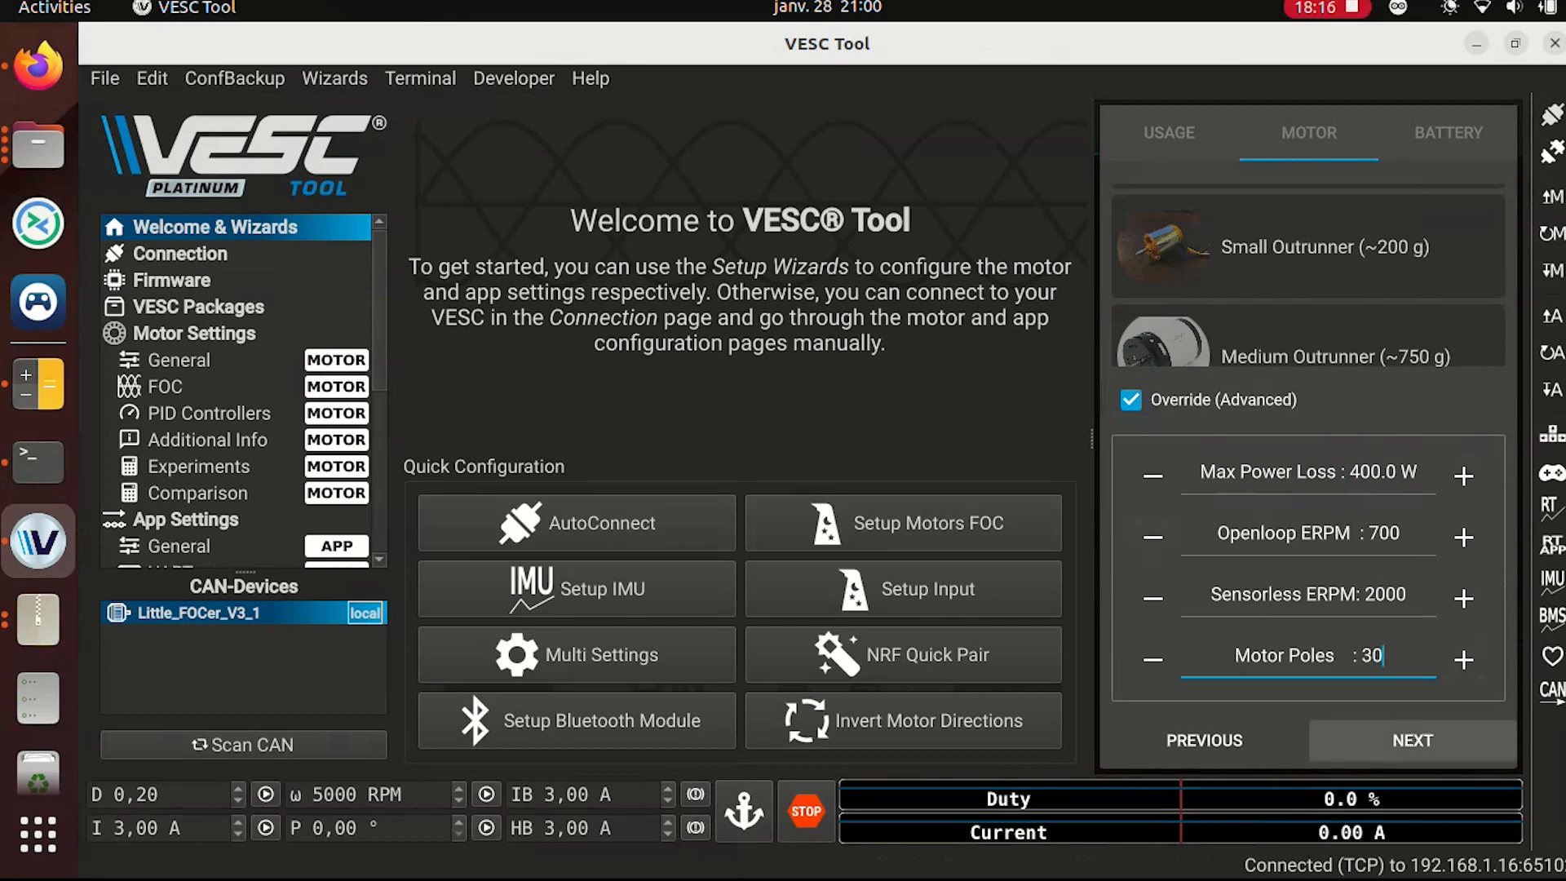
pyautogui.click(1412, 741)
pyautogui.click(1466, 596)
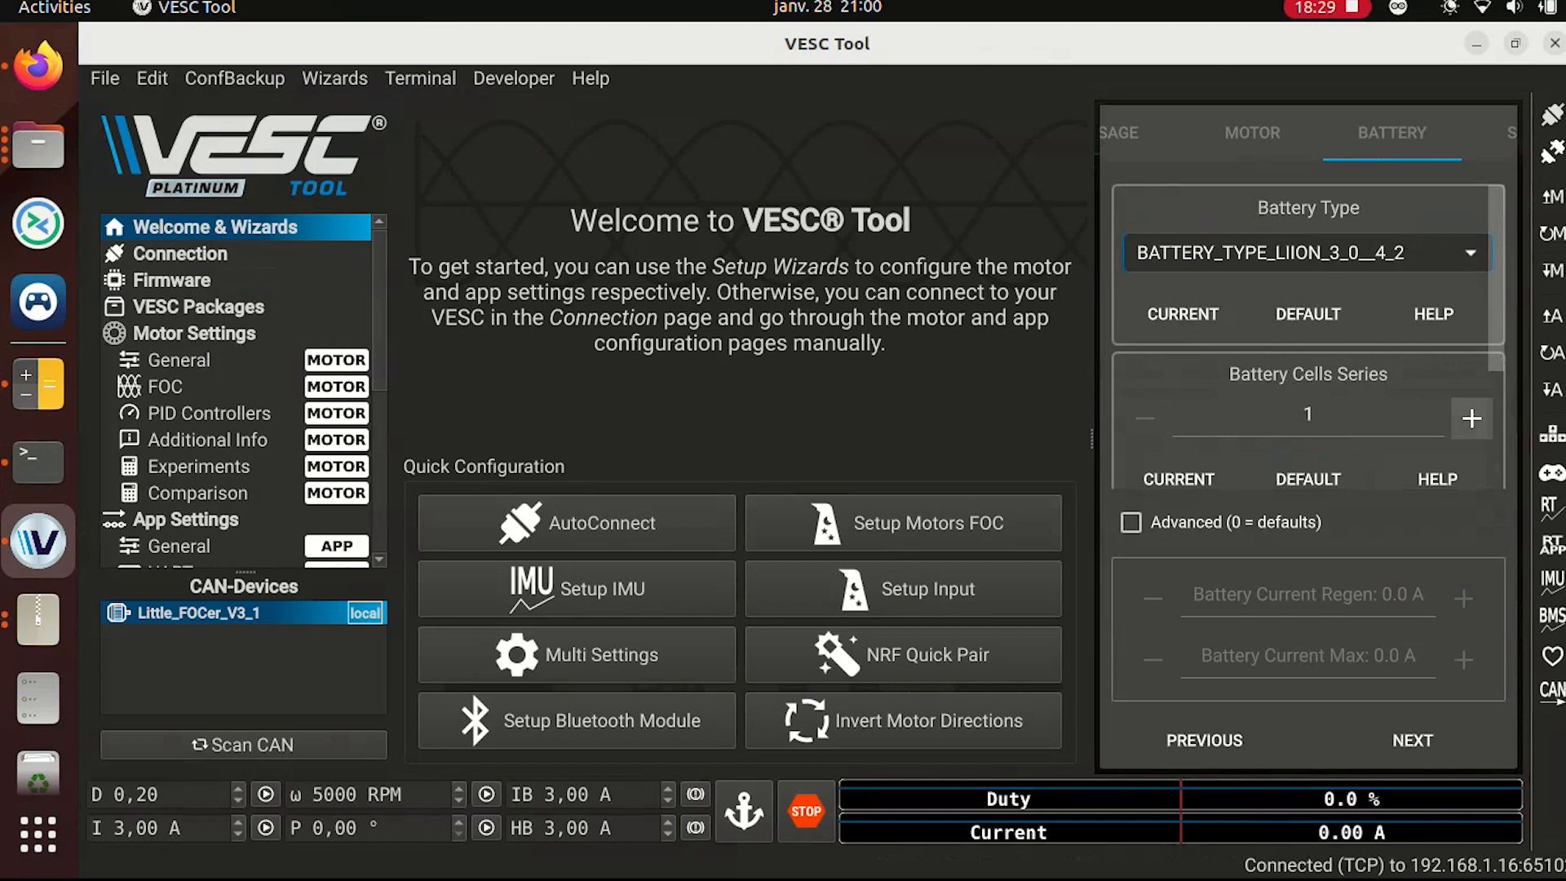
# - Set Battery Cells Series to 15 and continue to the gear ratio and wheel setup
pyautogui.click(1471, 417)
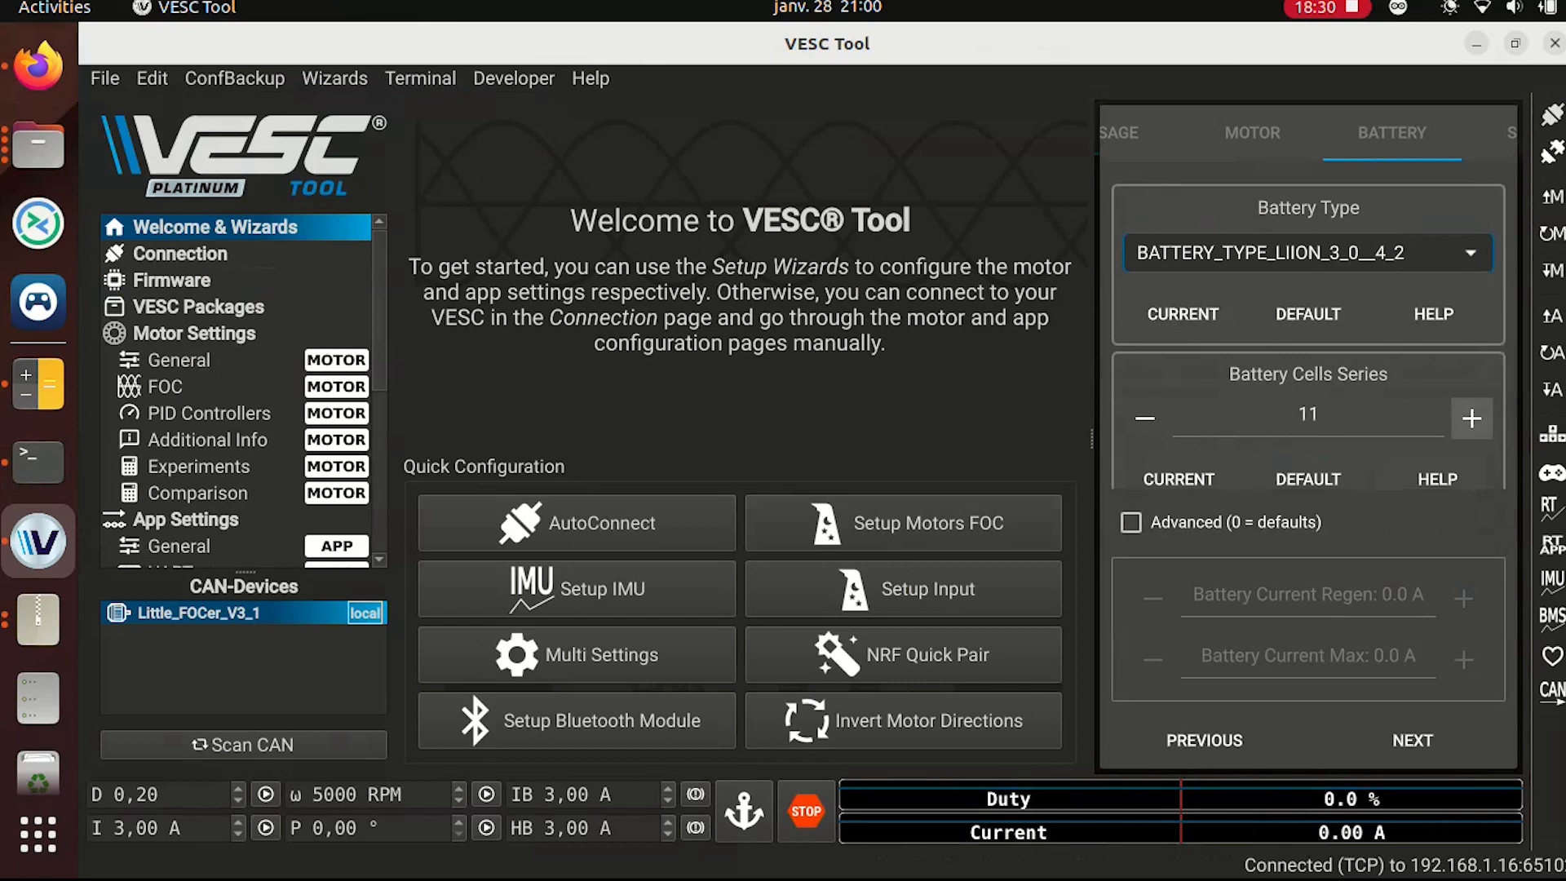
pyautogui.click(1471, 418)
pyautogui.click(1471, 418)
pyautogui.click(1471, 417)
pyautogui.click(1472, 418)
pyautogui.scroll(-3, 1309, 333)
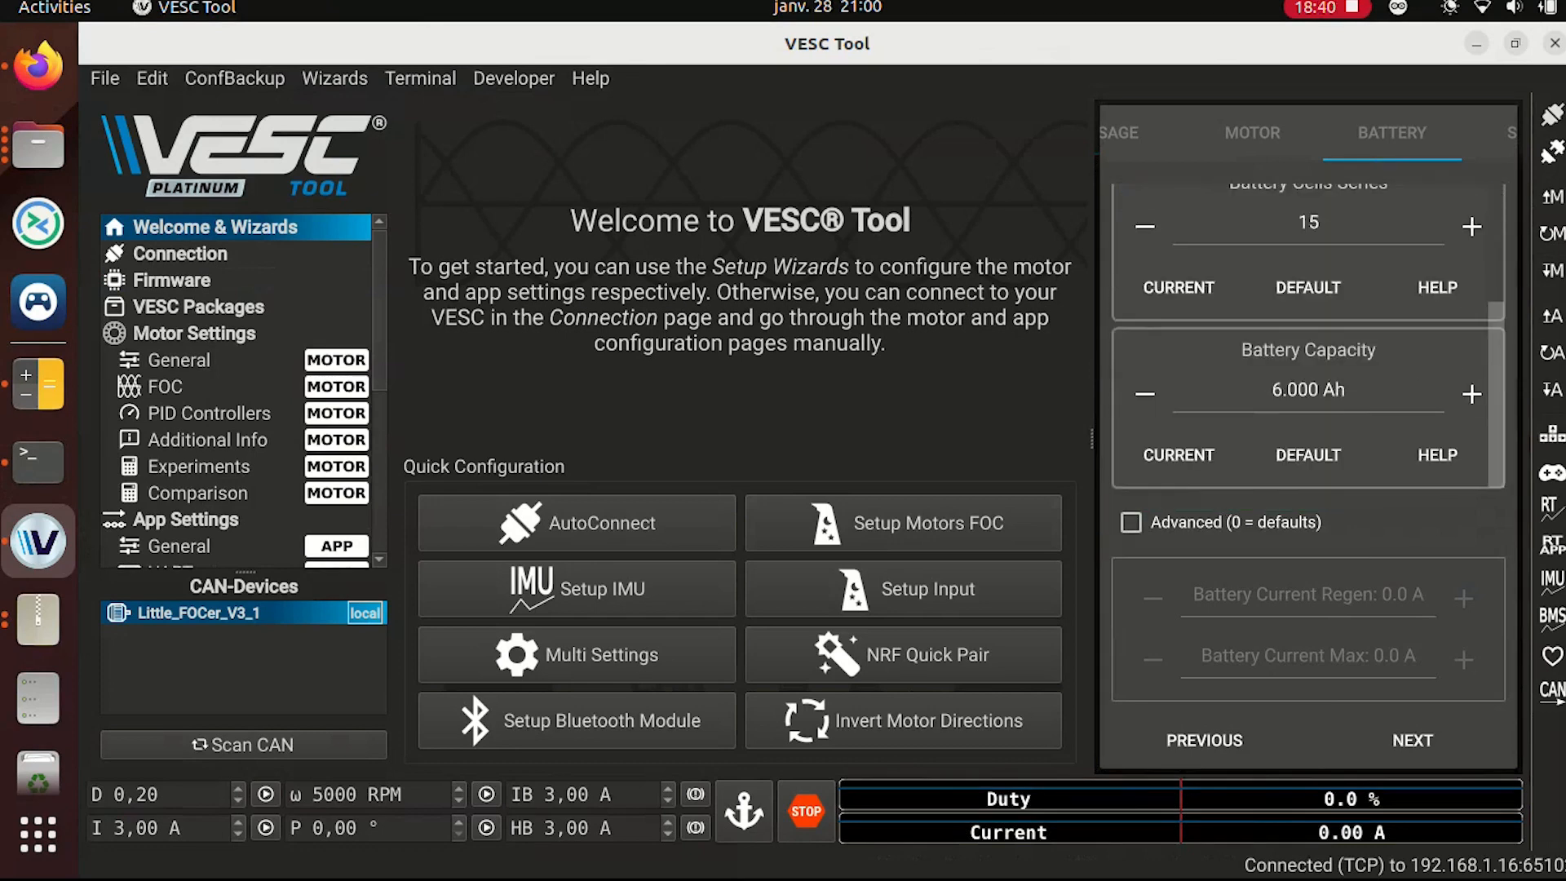
pyautogui.click(1412, 740)
pyautogui.click(1465, 619)
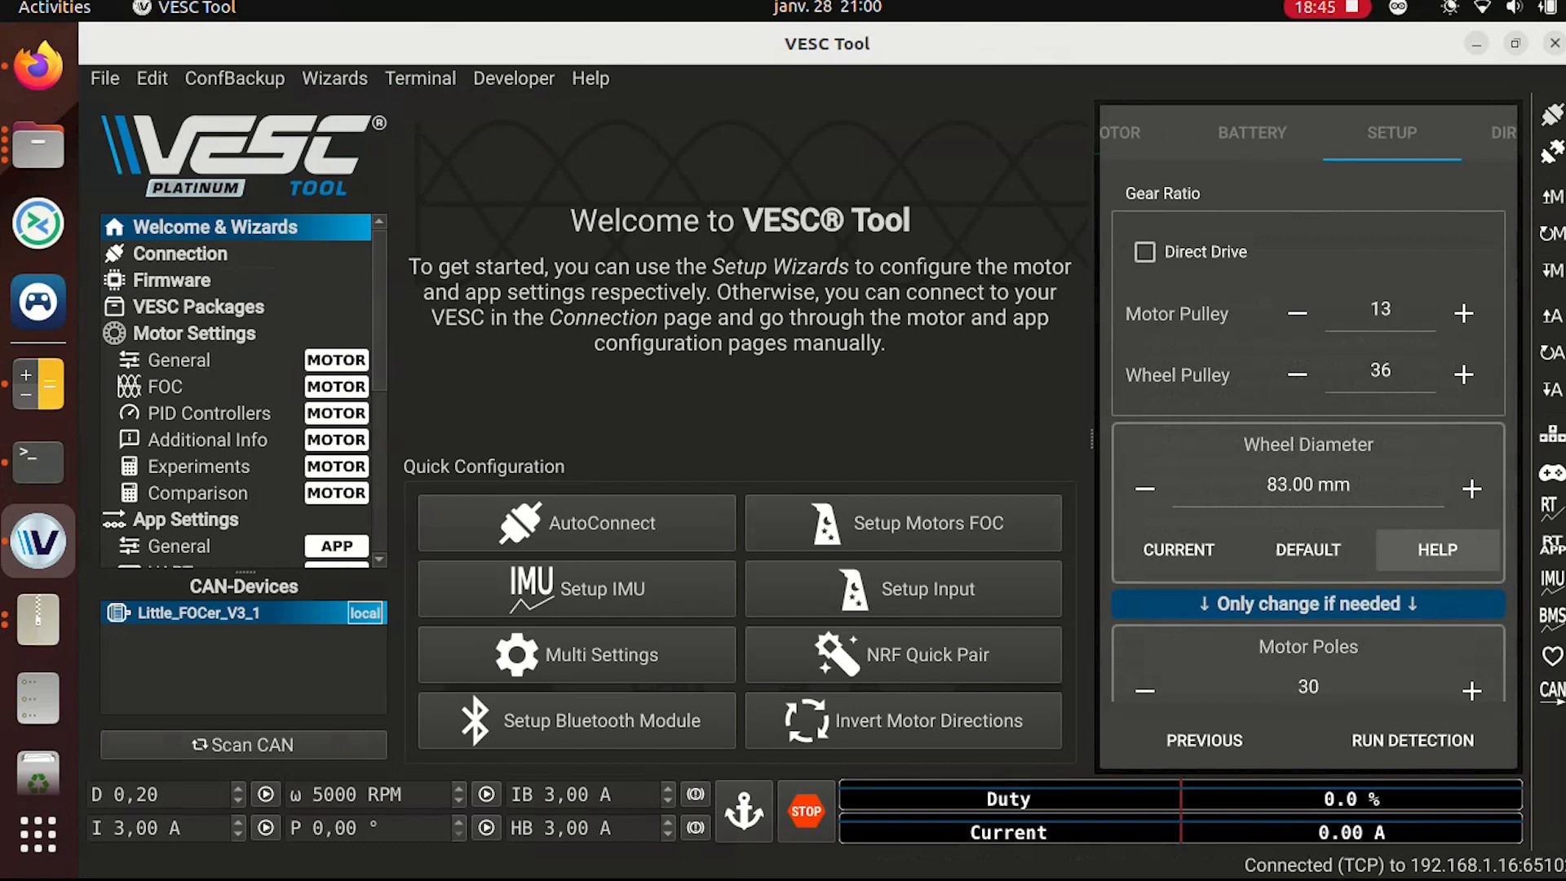
# - Enable Direct Drive and set the wheel diameter to 280 mm
pyautogui.click(1144, 252)
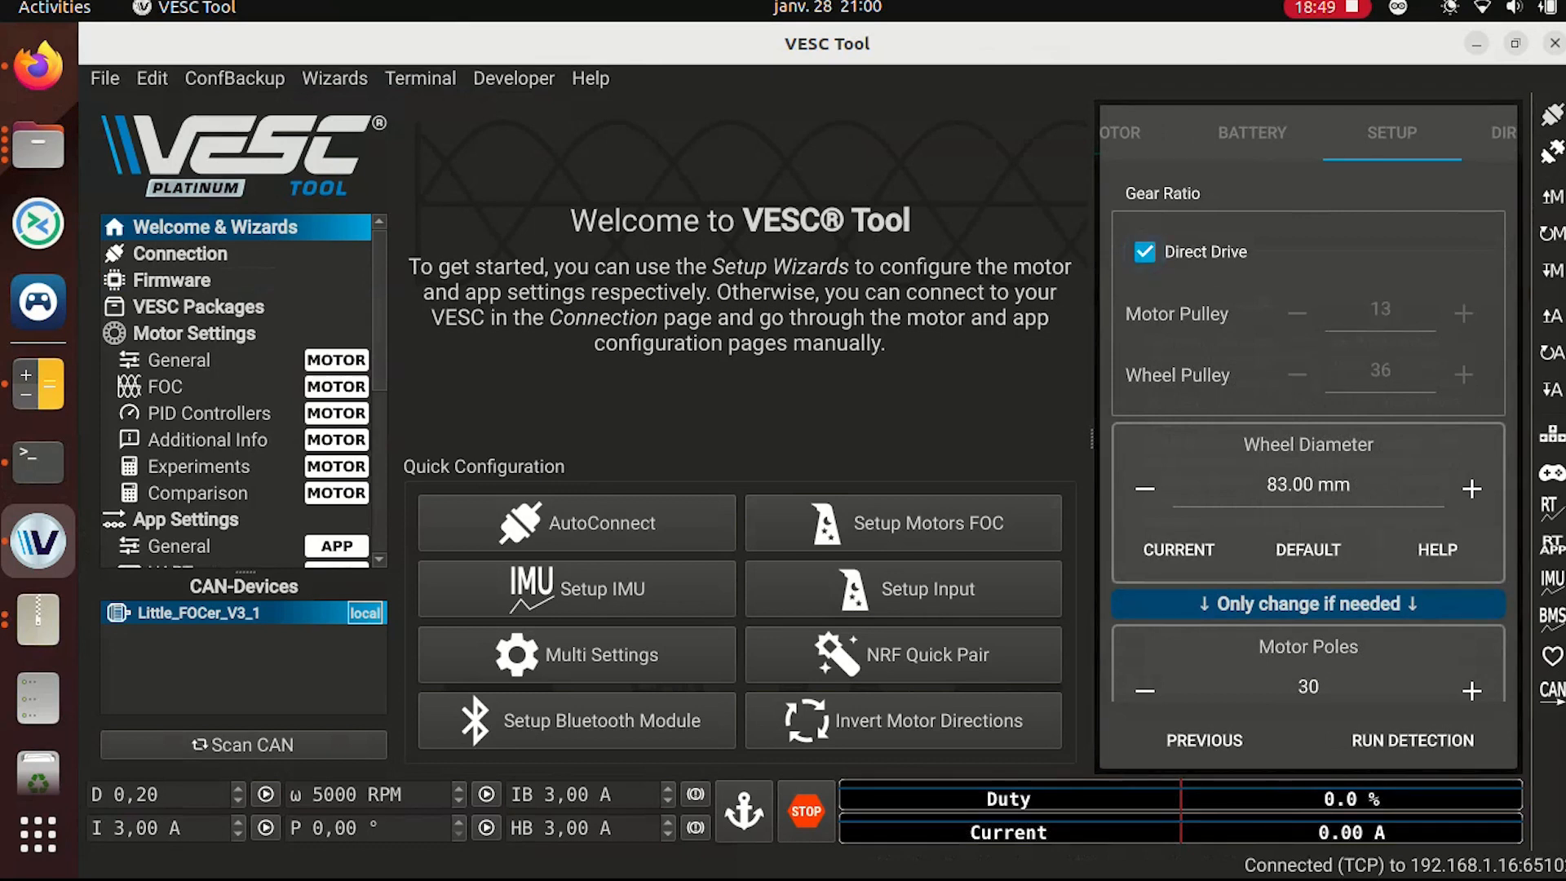
pyautogui.click(1289, 484)
pyautogui.press('BackSpace')
pyautogui.press('BackSpace')
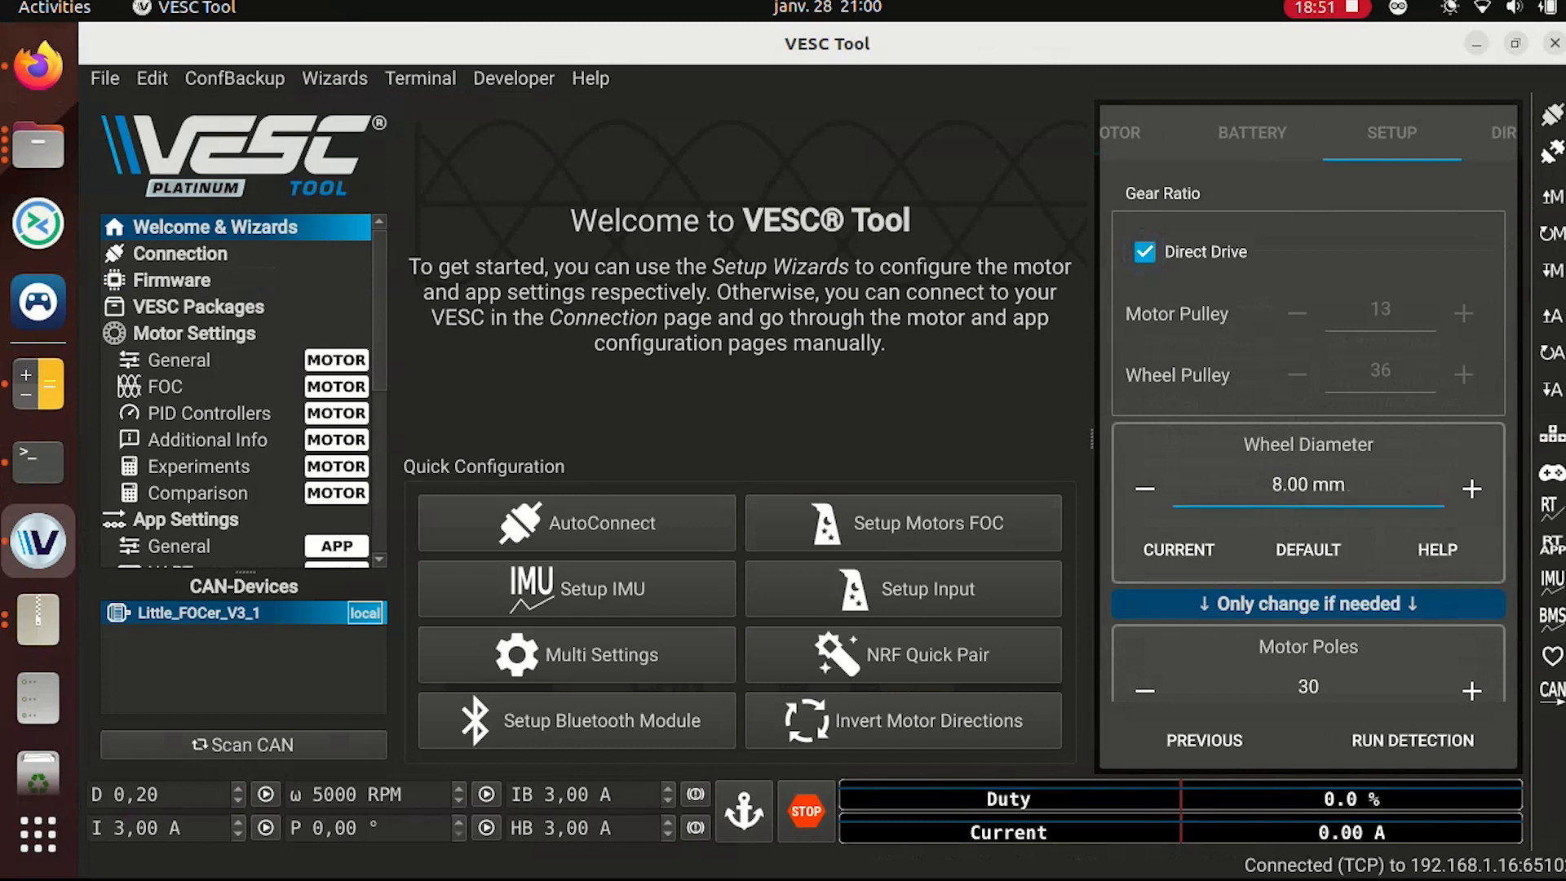
pyautogui.write('280')
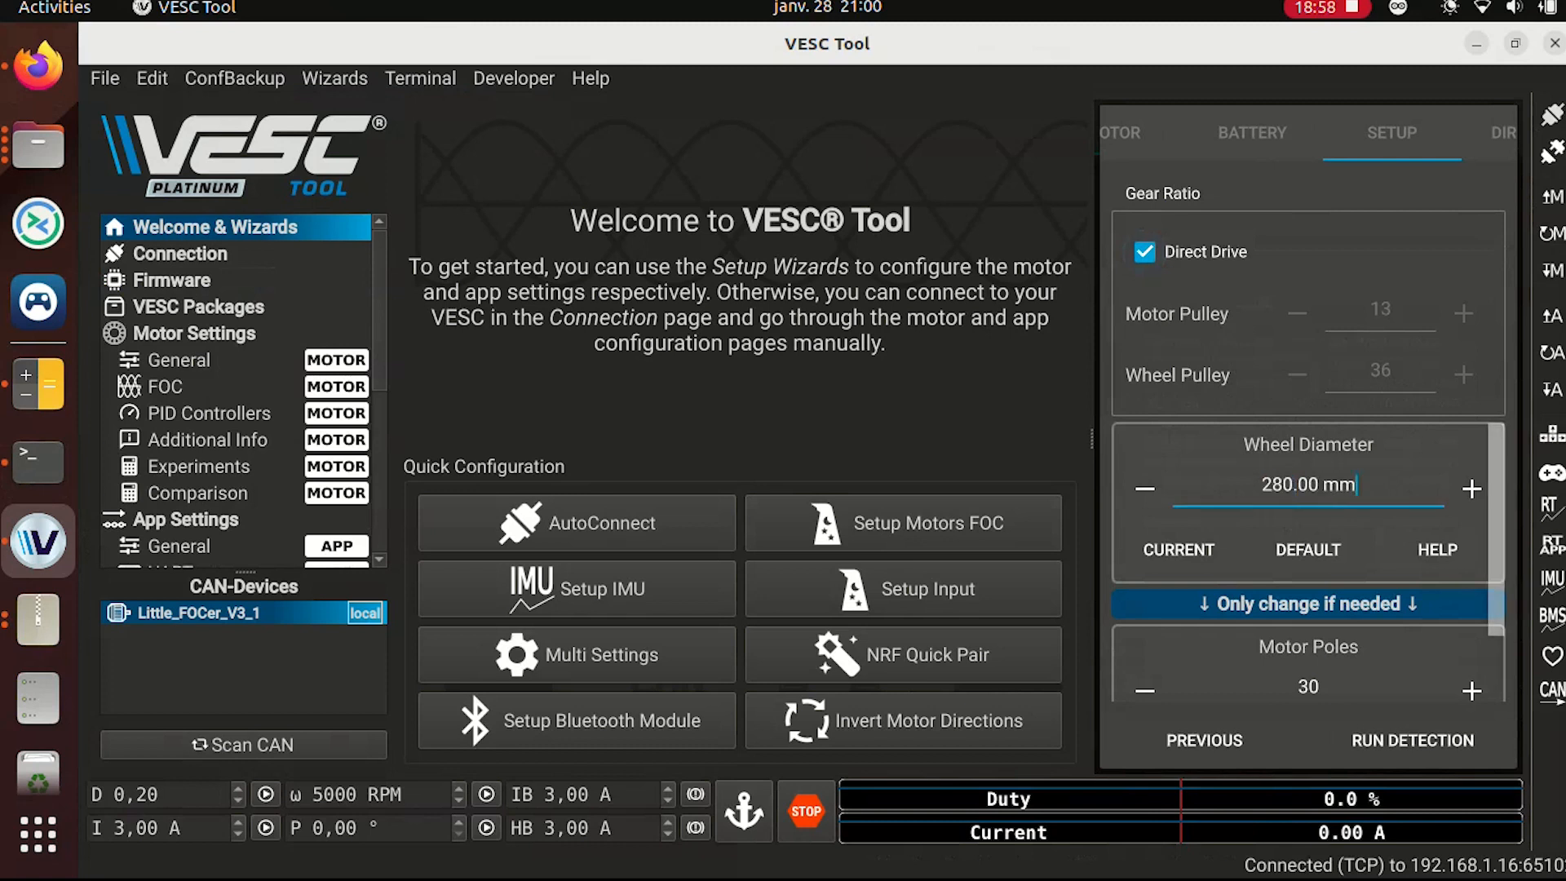
pyautogui.scroll(-1, 1309, 563)
pyautogui.scroll(-1, 1308, 563)
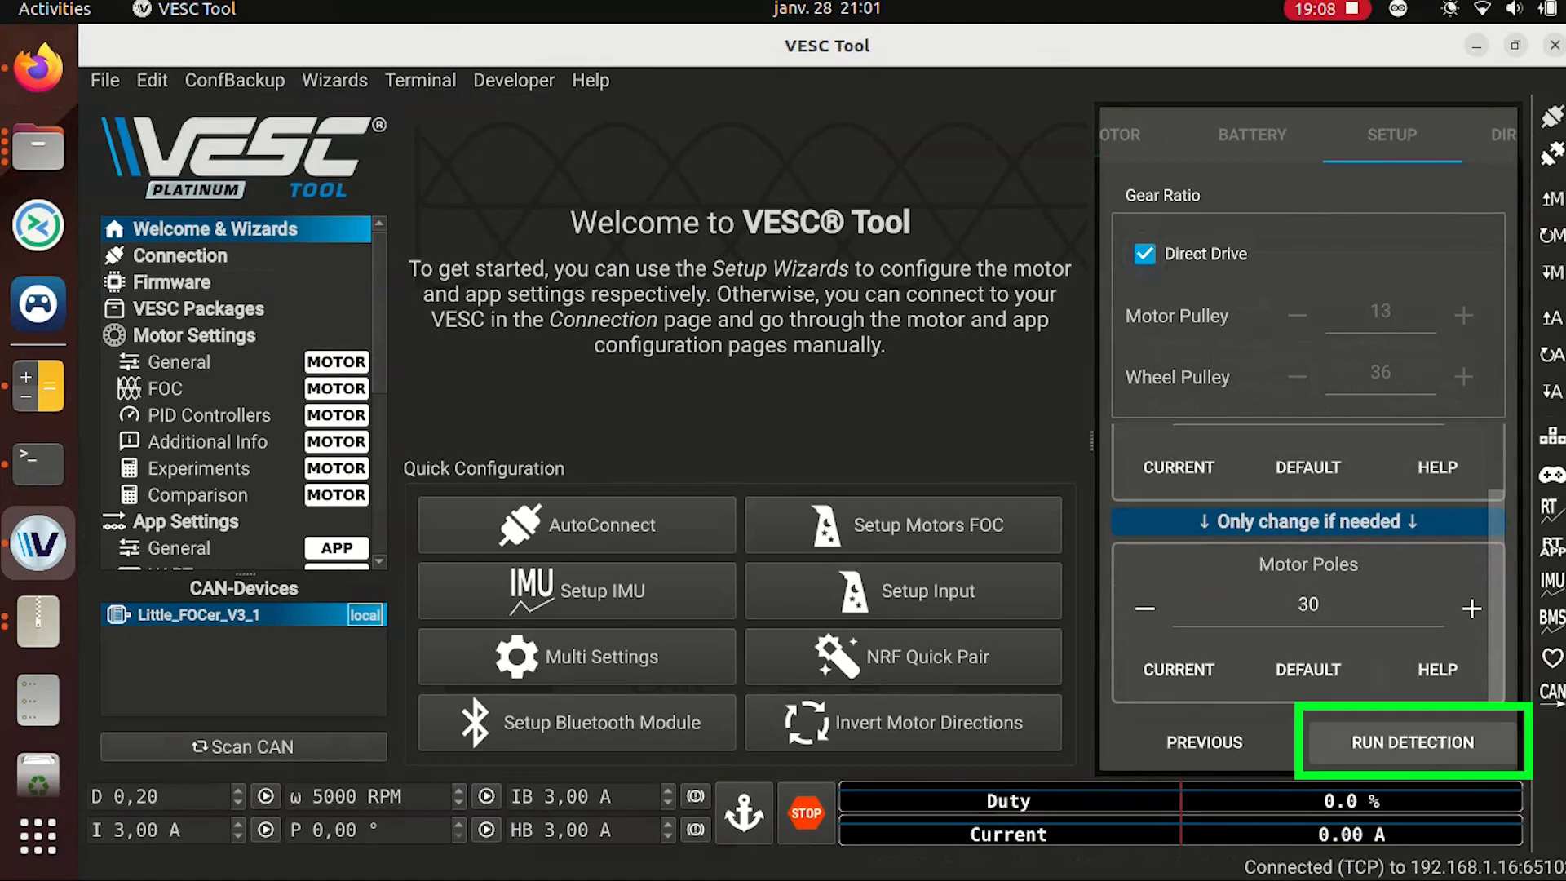
# - Run the FOC parameter detection with detection of all motors over CAN Bus turned off, and finish the setup wizard
pyautogui.click(1413, 740)
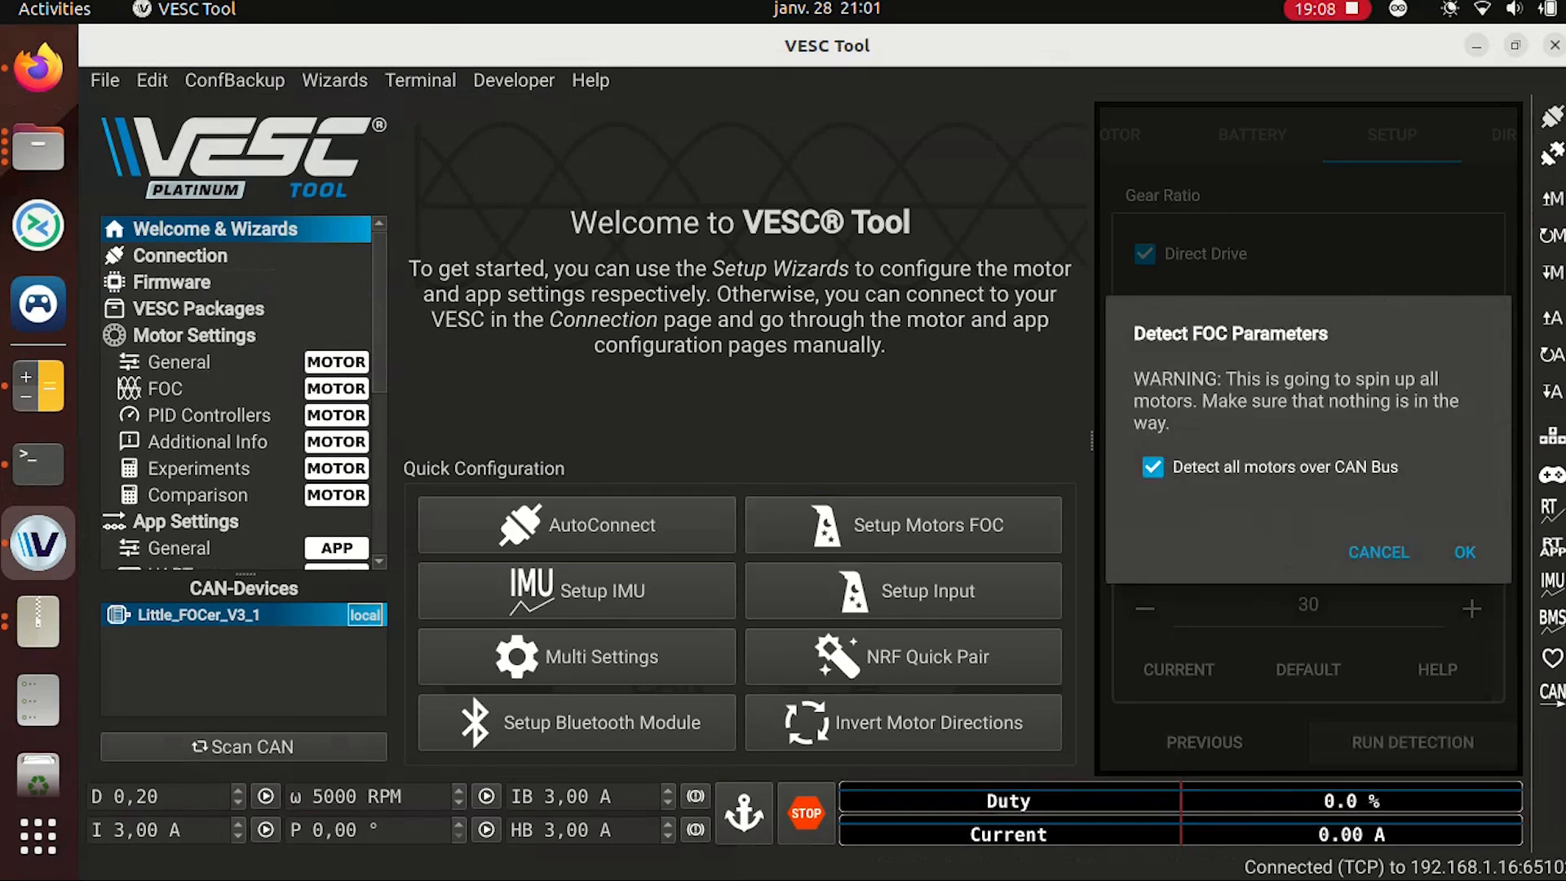
pyautogui.click(1153, 466)
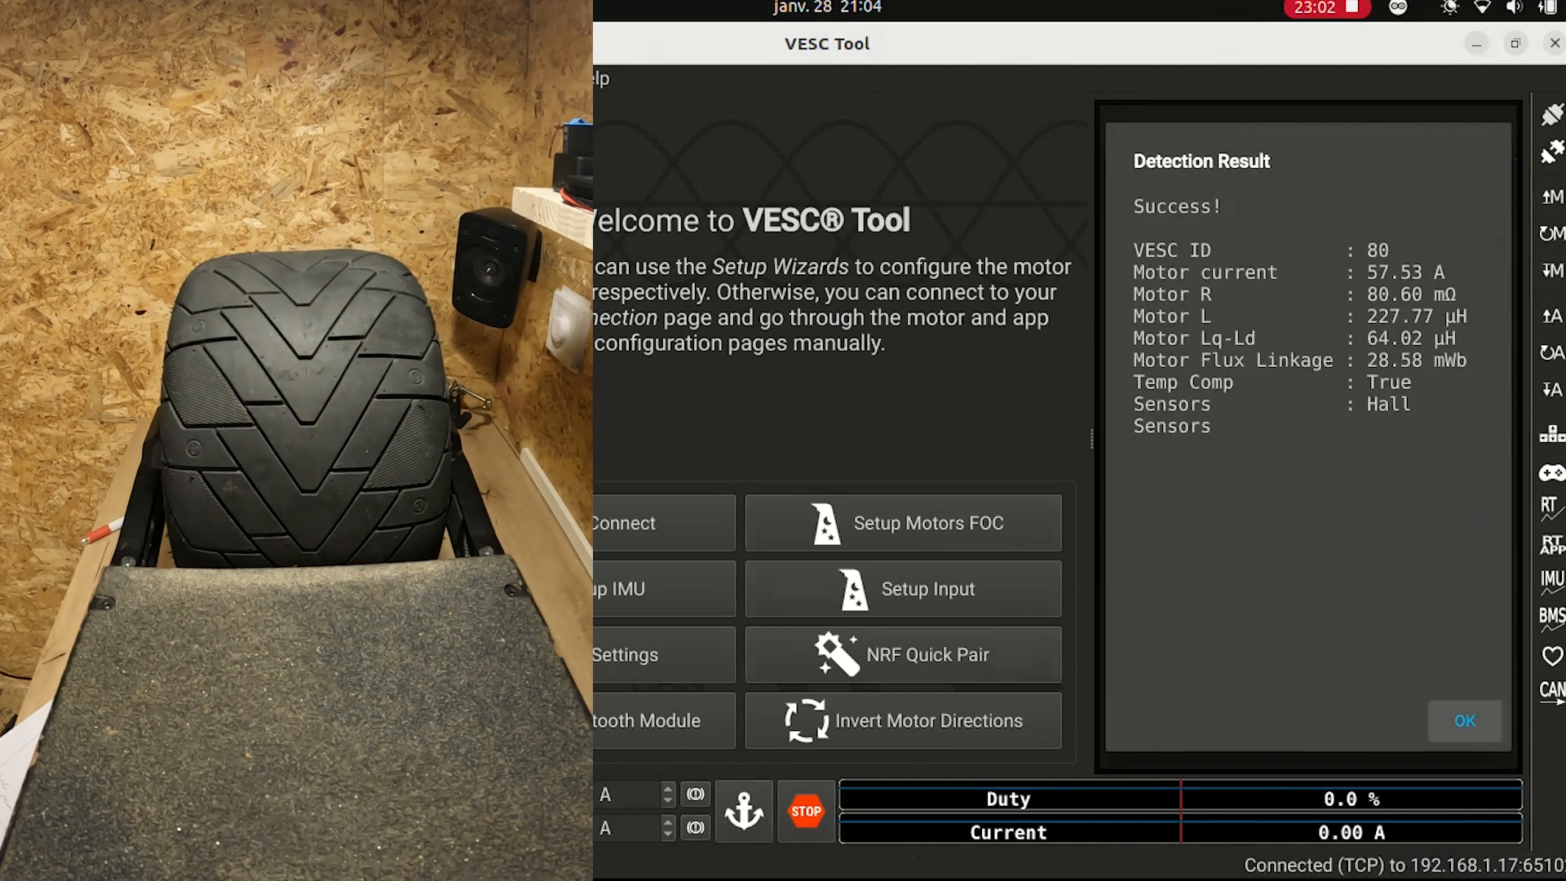
pyautogui.click(1466, 720)
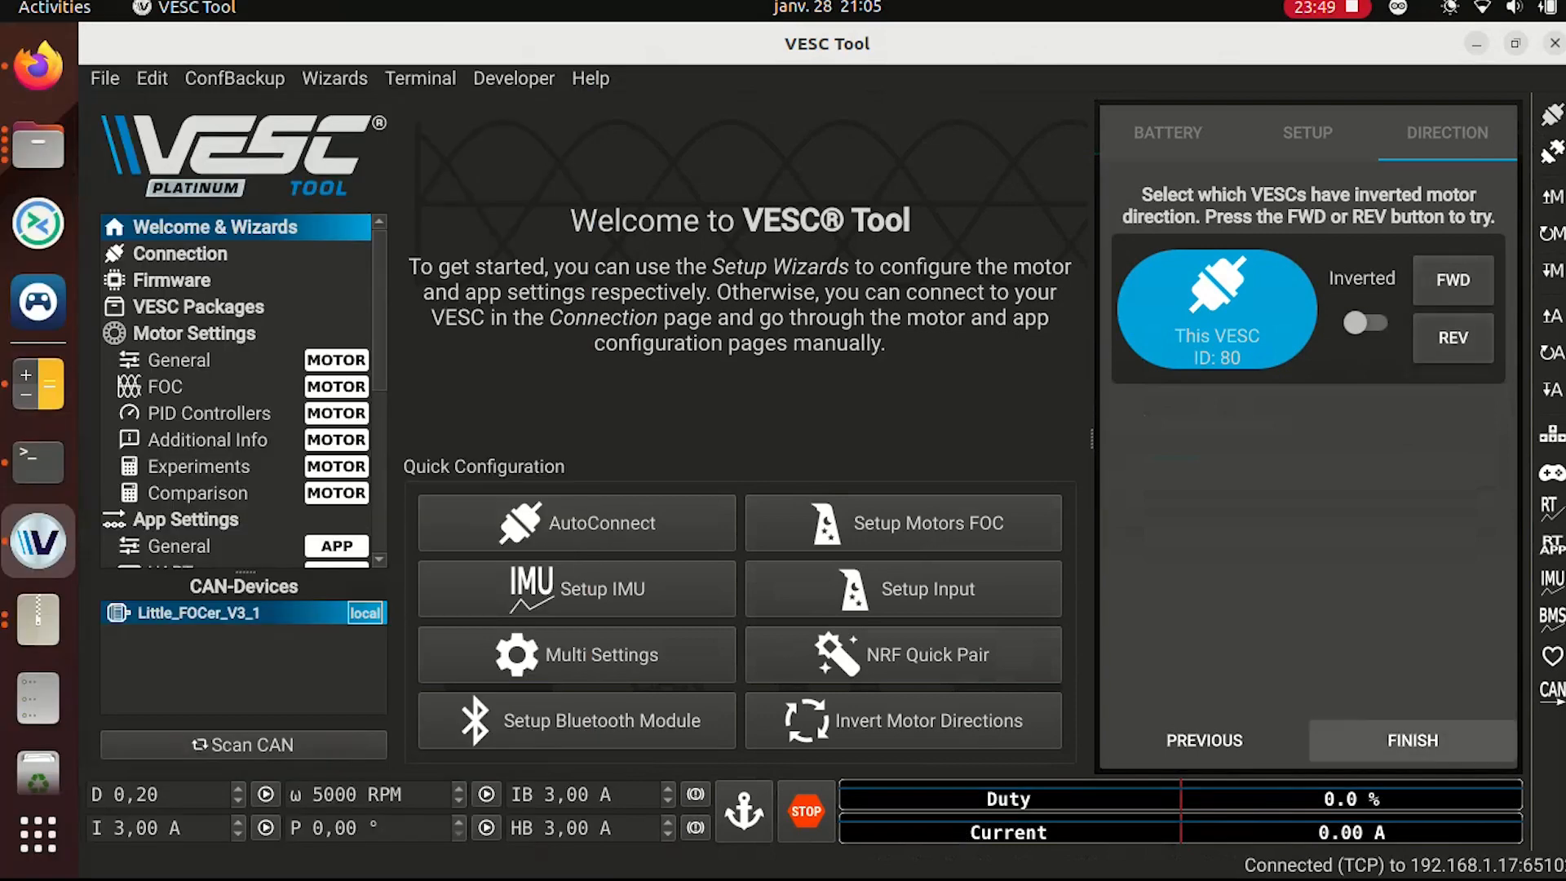
pyautogui.click(1412, 740)
# - In the general motor current settings, set Motor Current Max to 140 A and Motor Current Max Brake to -140 A
pyautogui.click(179, 360)
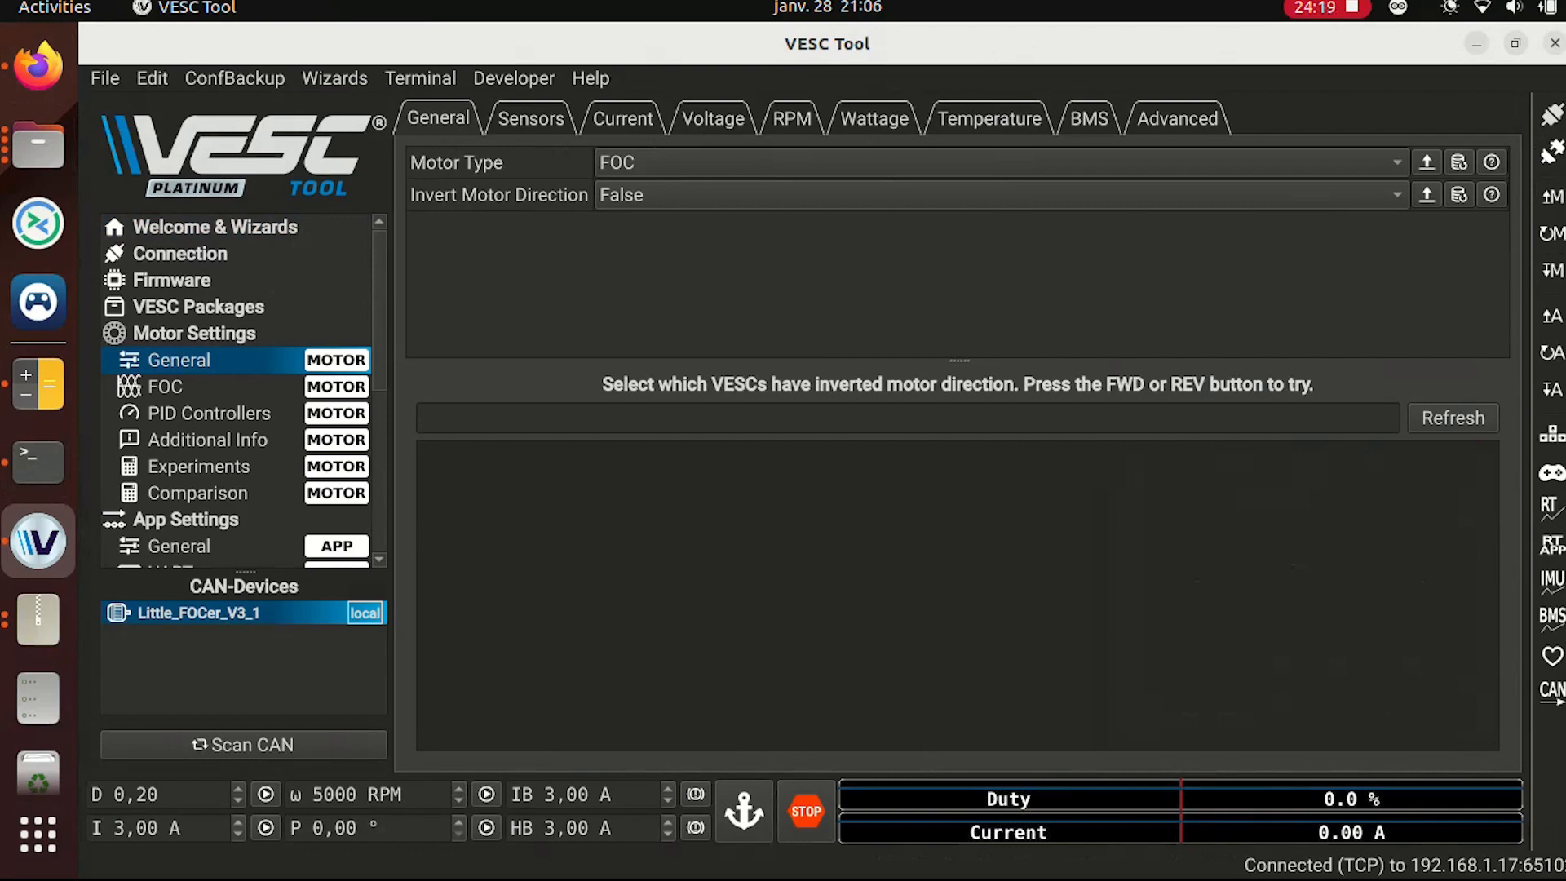
pyautogui.click(531, 119)
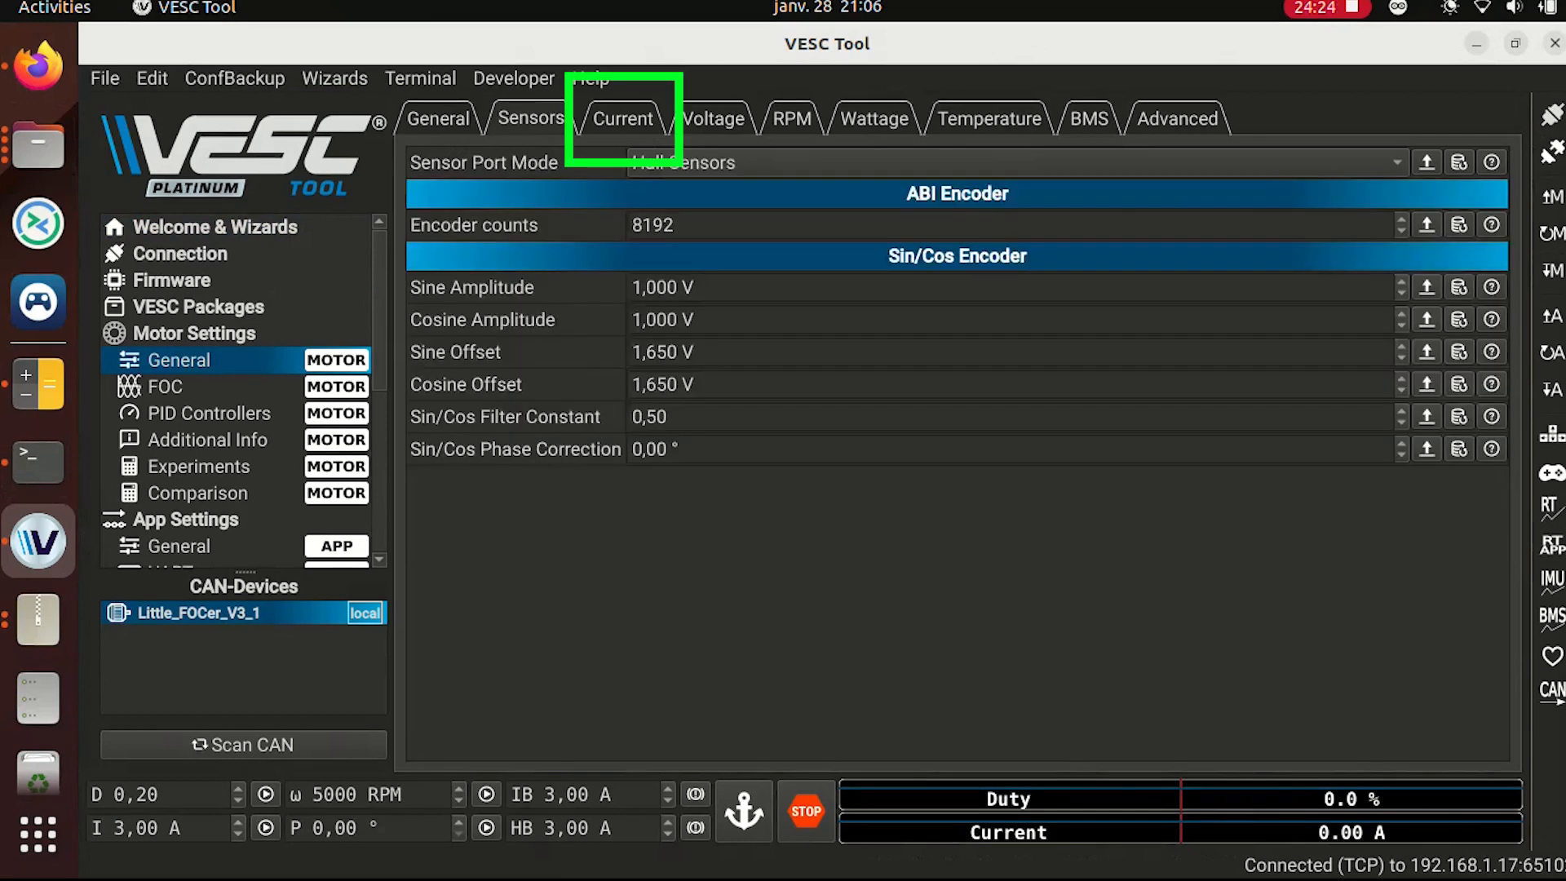
pyautogui.click(623, 119)
pyautogui.doubleClick(682, 194)
pyautogui.press('BackSpace')
pyautogui.press('BackSpace')
pyautogui.press('BackSpace')
pyautogui.press('BackSpace')
pyautogui.write('140')
pyautogui.press('Tab')
pyautogui.write('-140')
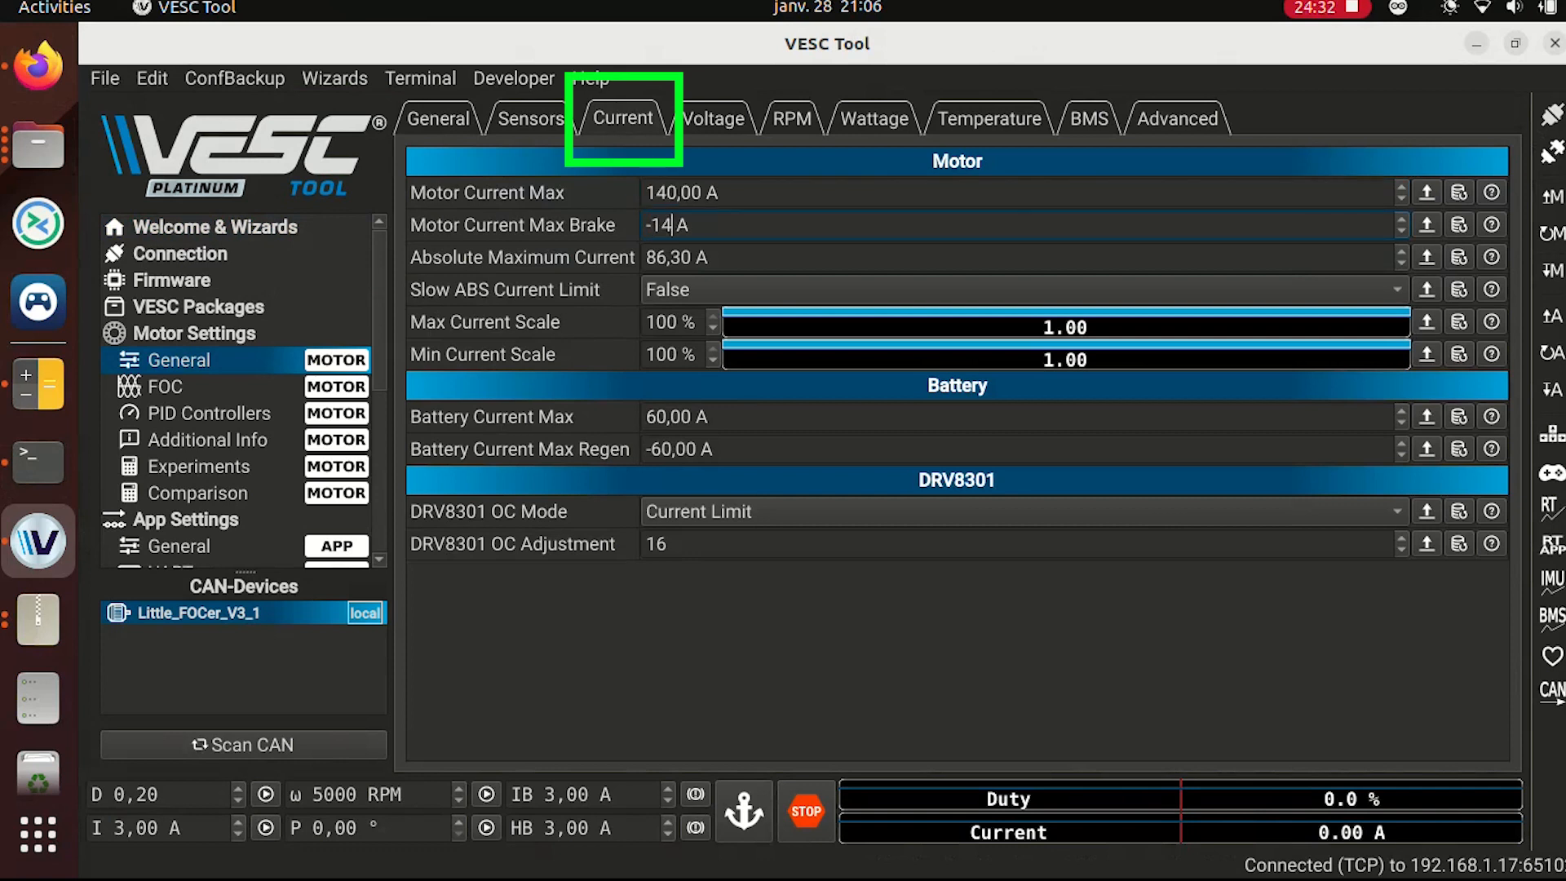
# - Set the motor's Absolute Maximum Current to 210 A
pyautogui.press('Tab')
pyautogui.write('210')
pyautogui.press('Tab')
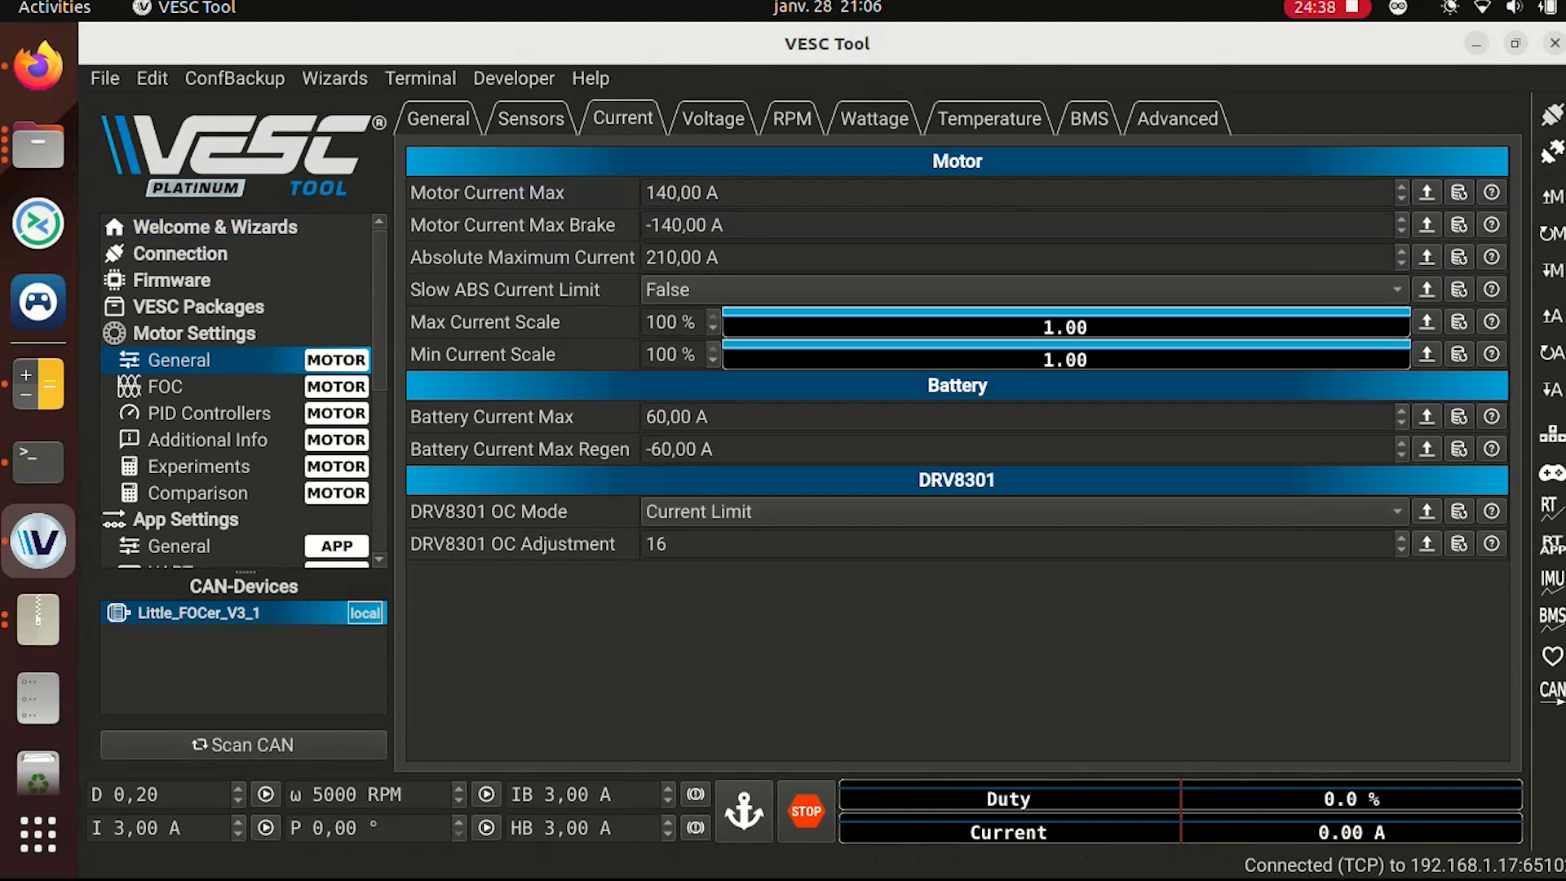
# - Set Battery Current Max to 50 A and Battery Current Max Regen to -40 A
pyautogui.click(669, 416)
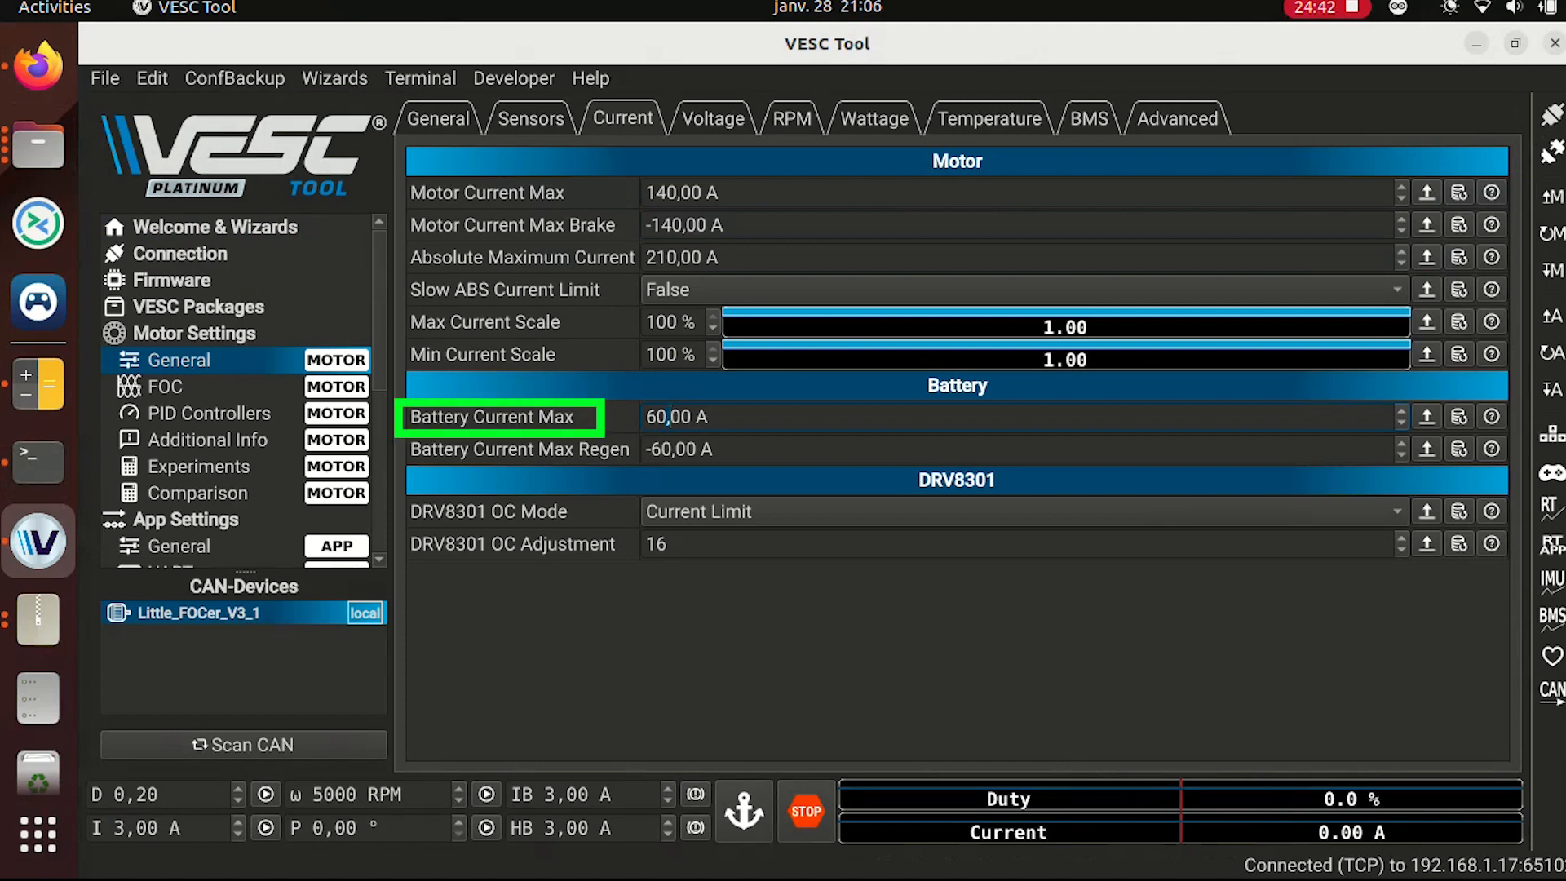
pyautogui.click(710, 416)
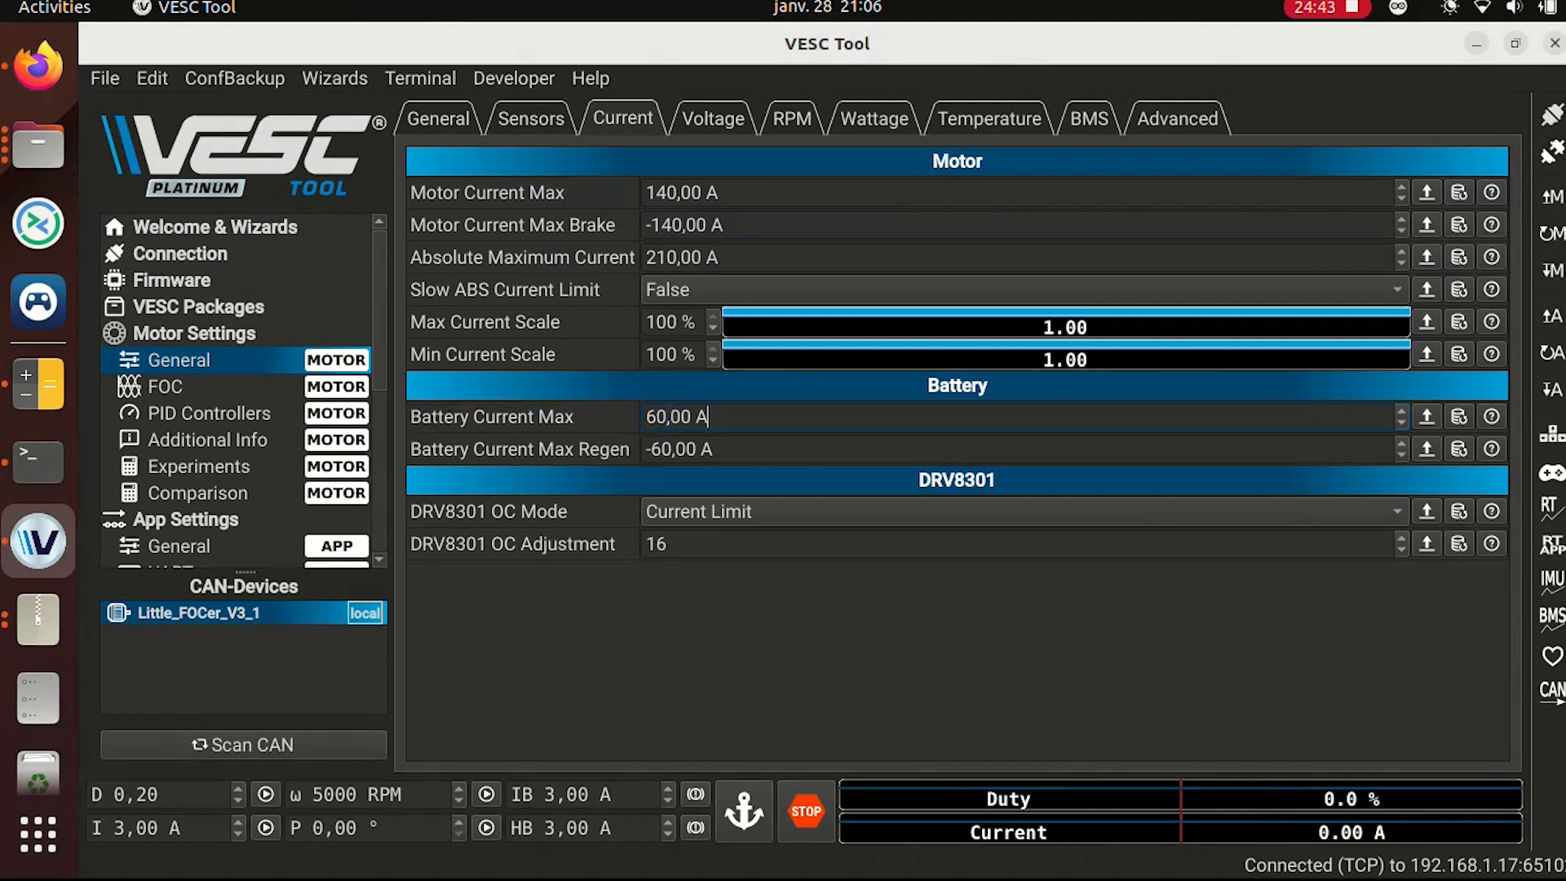
pyautogui.moveTo(709, 417); pyautogui.dragTo(646, 416)
pyautogui.press('BackSpace')
pyautogui.write('50')
pyautogui.click(714, 450)
pyautogui.doubleClick(662, 449)
pyautogui.write('49')
pyautogui.press('BackSpace')
pyautogui.write('0')
# - In the motor's voltage settings, set Battery Voltage Cutoff Start to 40.5 V and Battery Voltage Cutoff End to 37.5 V
pyautogui.click(714, 118)
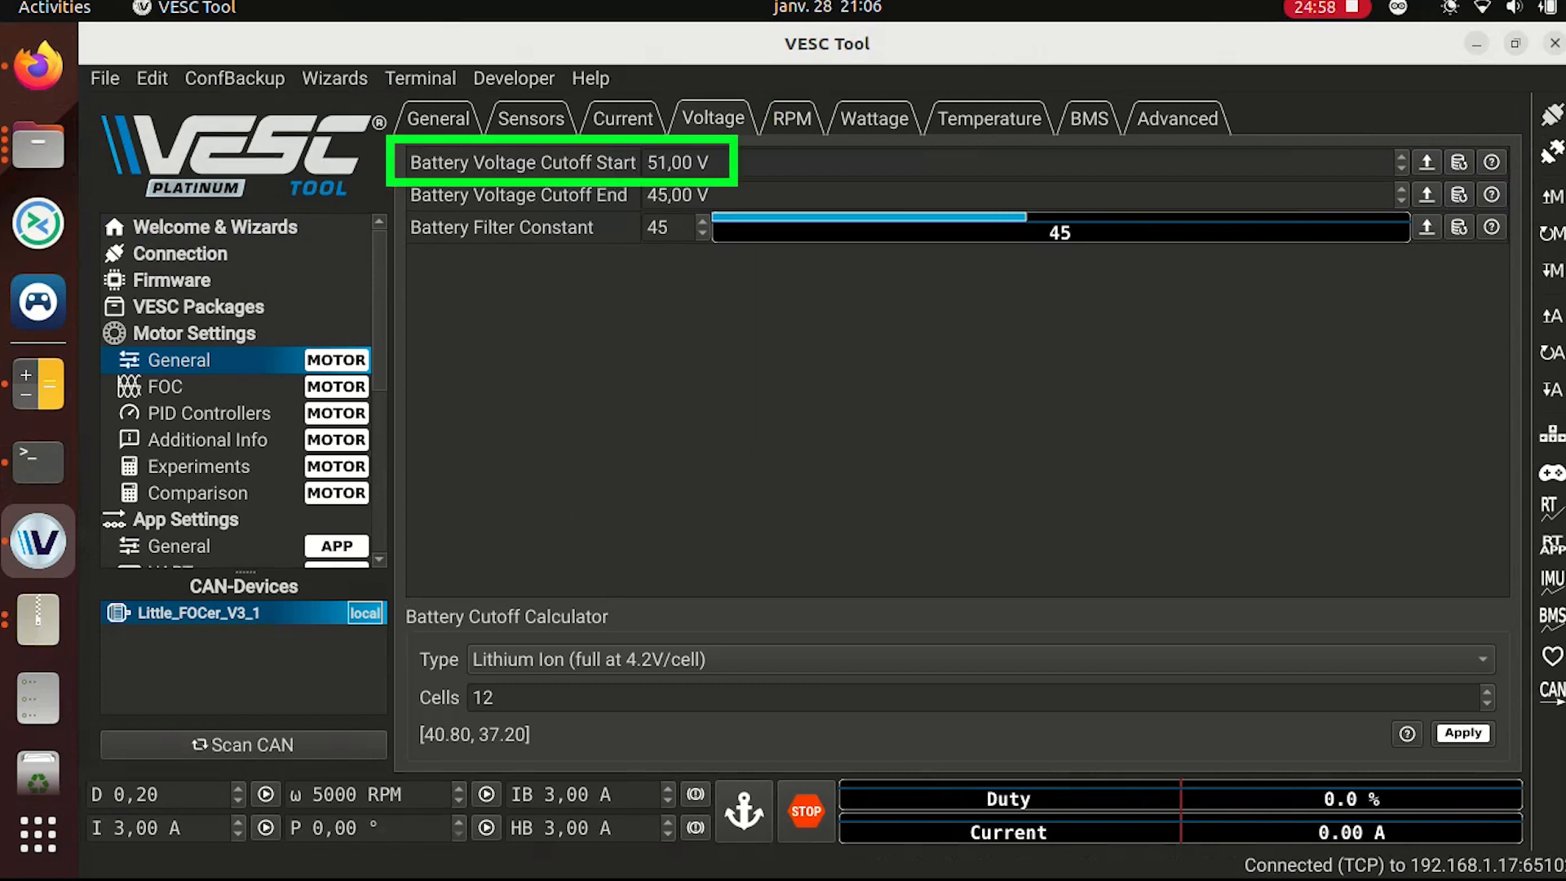
pyautogui.click(710, 163)
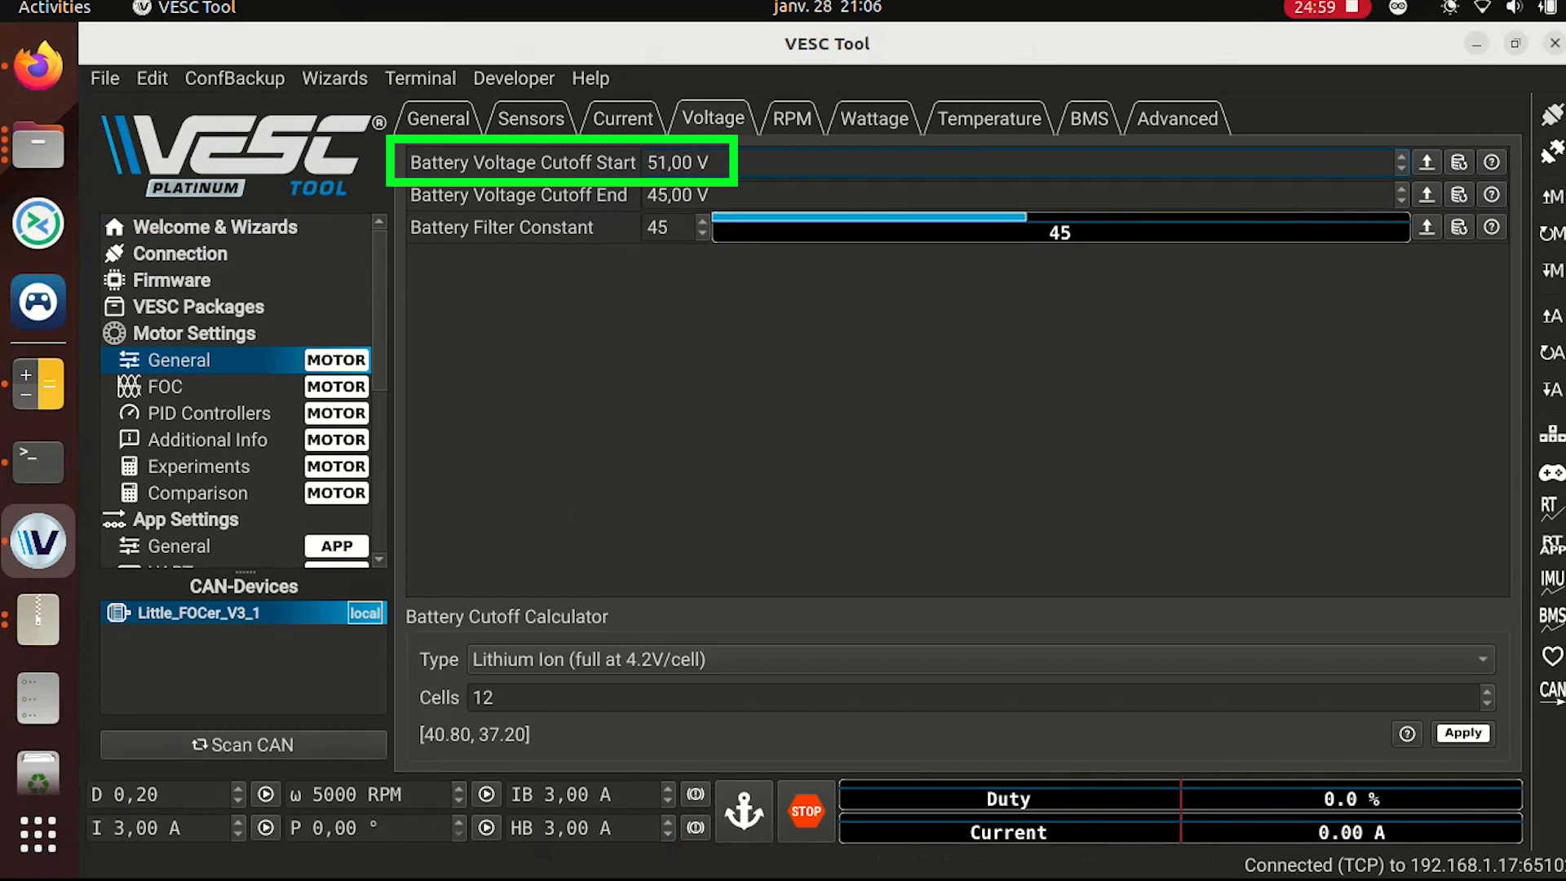
pyautogui.hotkey('ctrl', 'a')
pyautogui.write('40,5')
pyautogui.press('Tab')
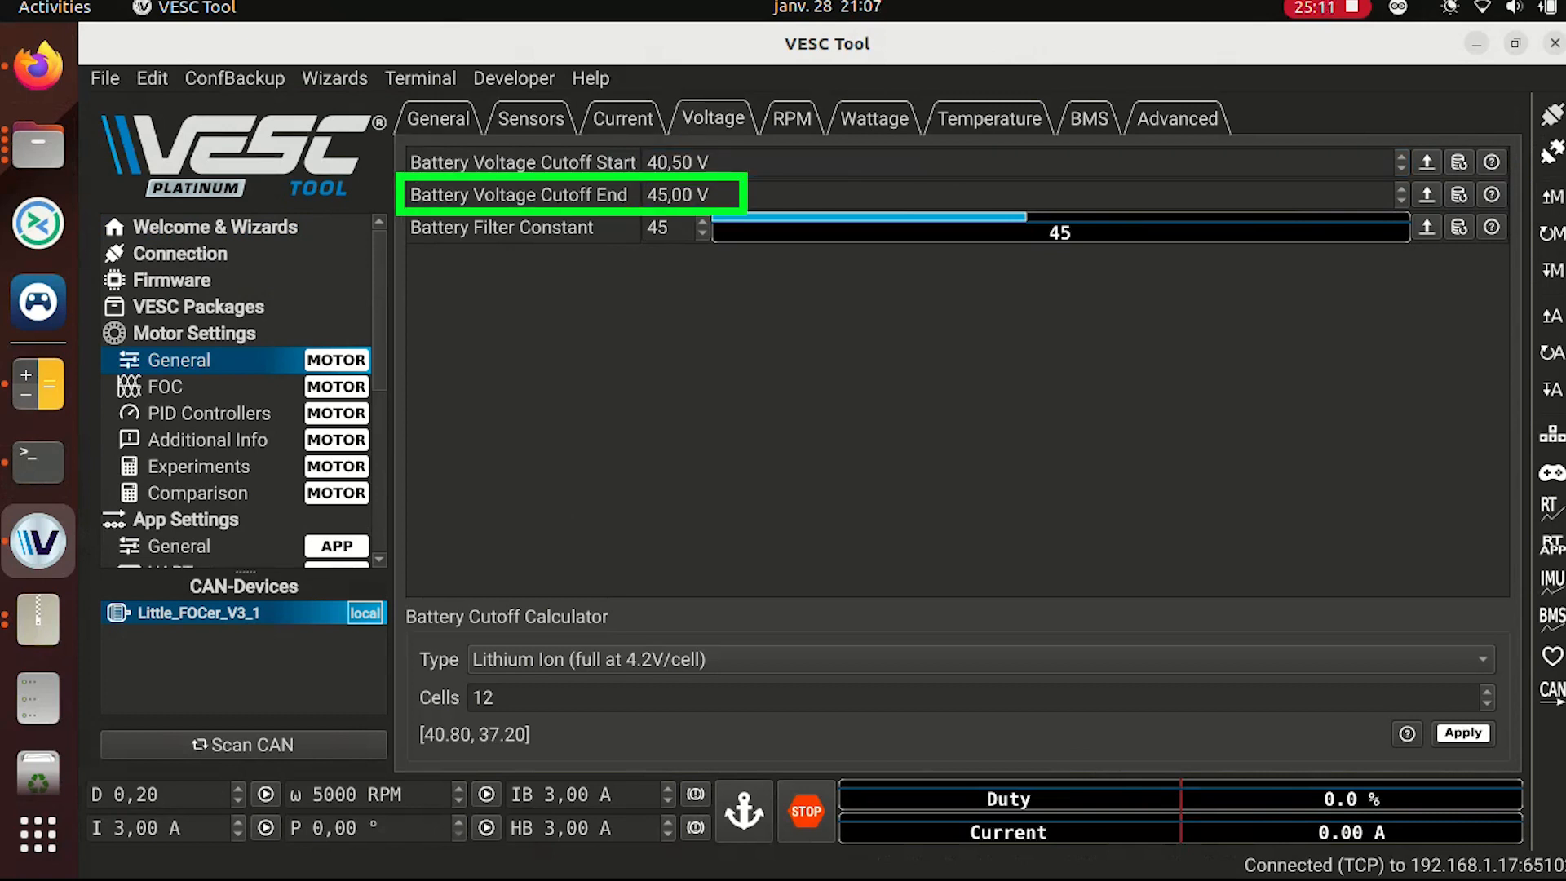
pyautogui.press('BackSpace')
pyautogui.press('BackSpace')
pyautogui.press('BackSpace')
pyautogui.press('BackSpace')
pyautogui.press('BackSpace')
pyautogui.write('37,50')
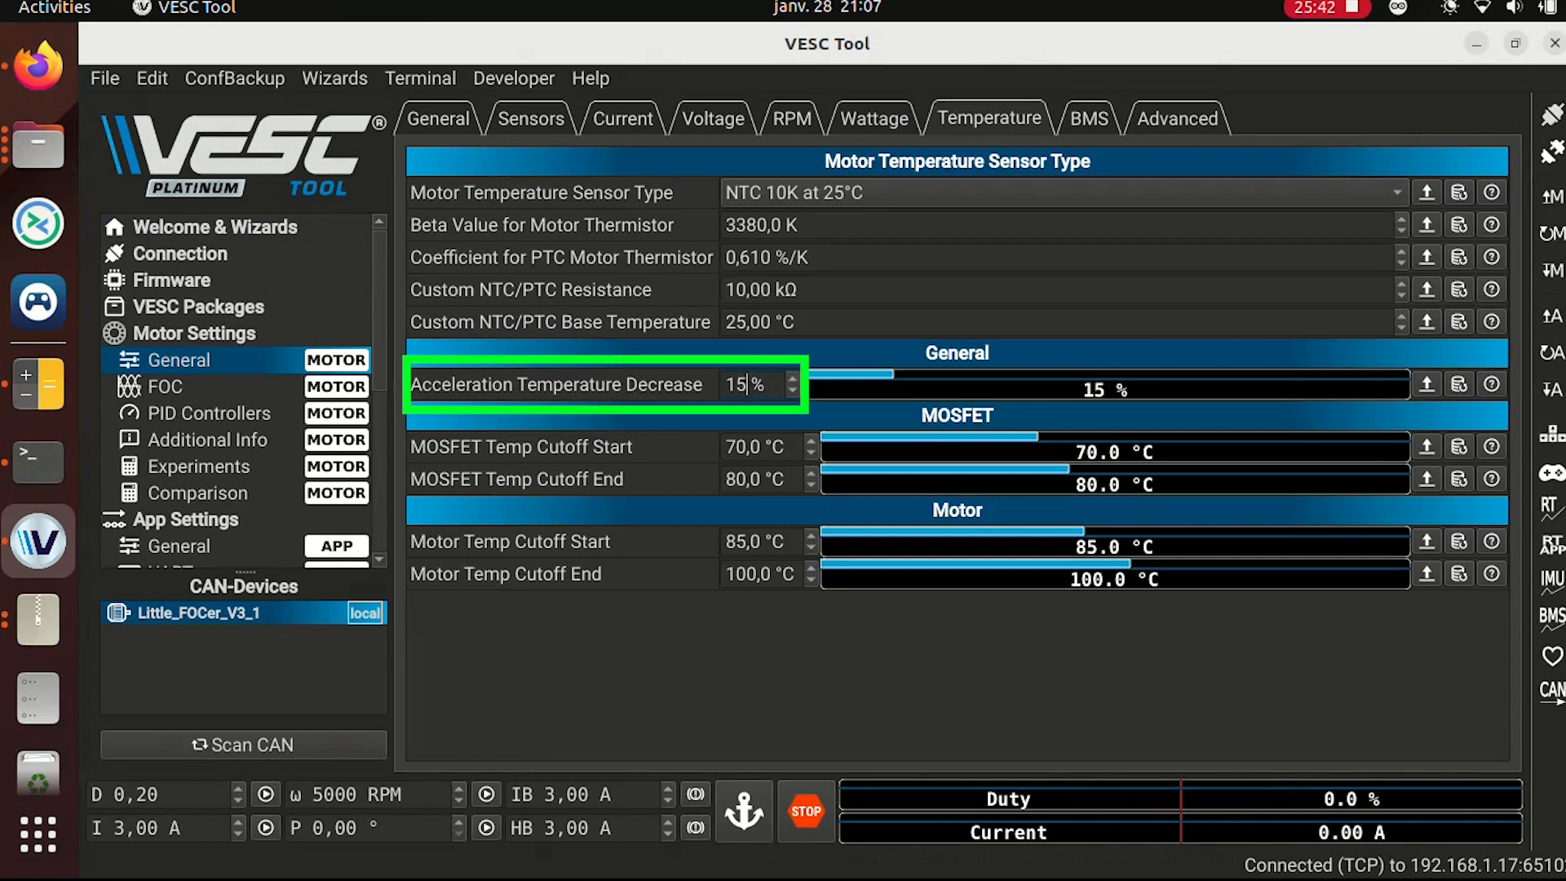
# - In the motor's temperature settings, set Acceleration Temperature Decrease to 0 %
pyautogui.press('BackSpace')
pyautogui.press('BackSpace')
pyautogui.write('0')
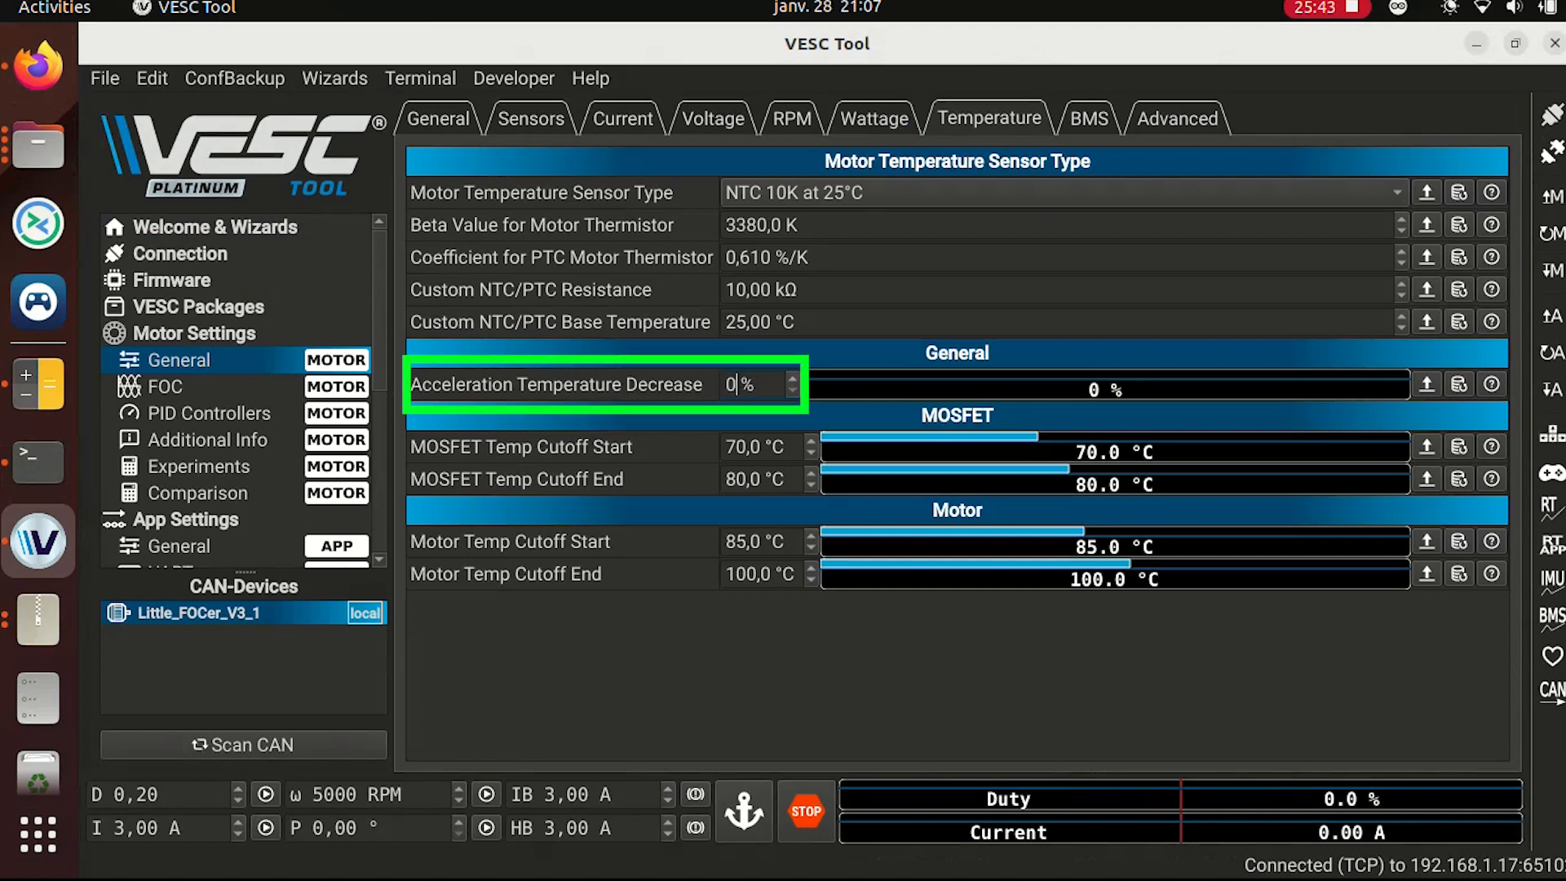
pyautogui.press('Up')
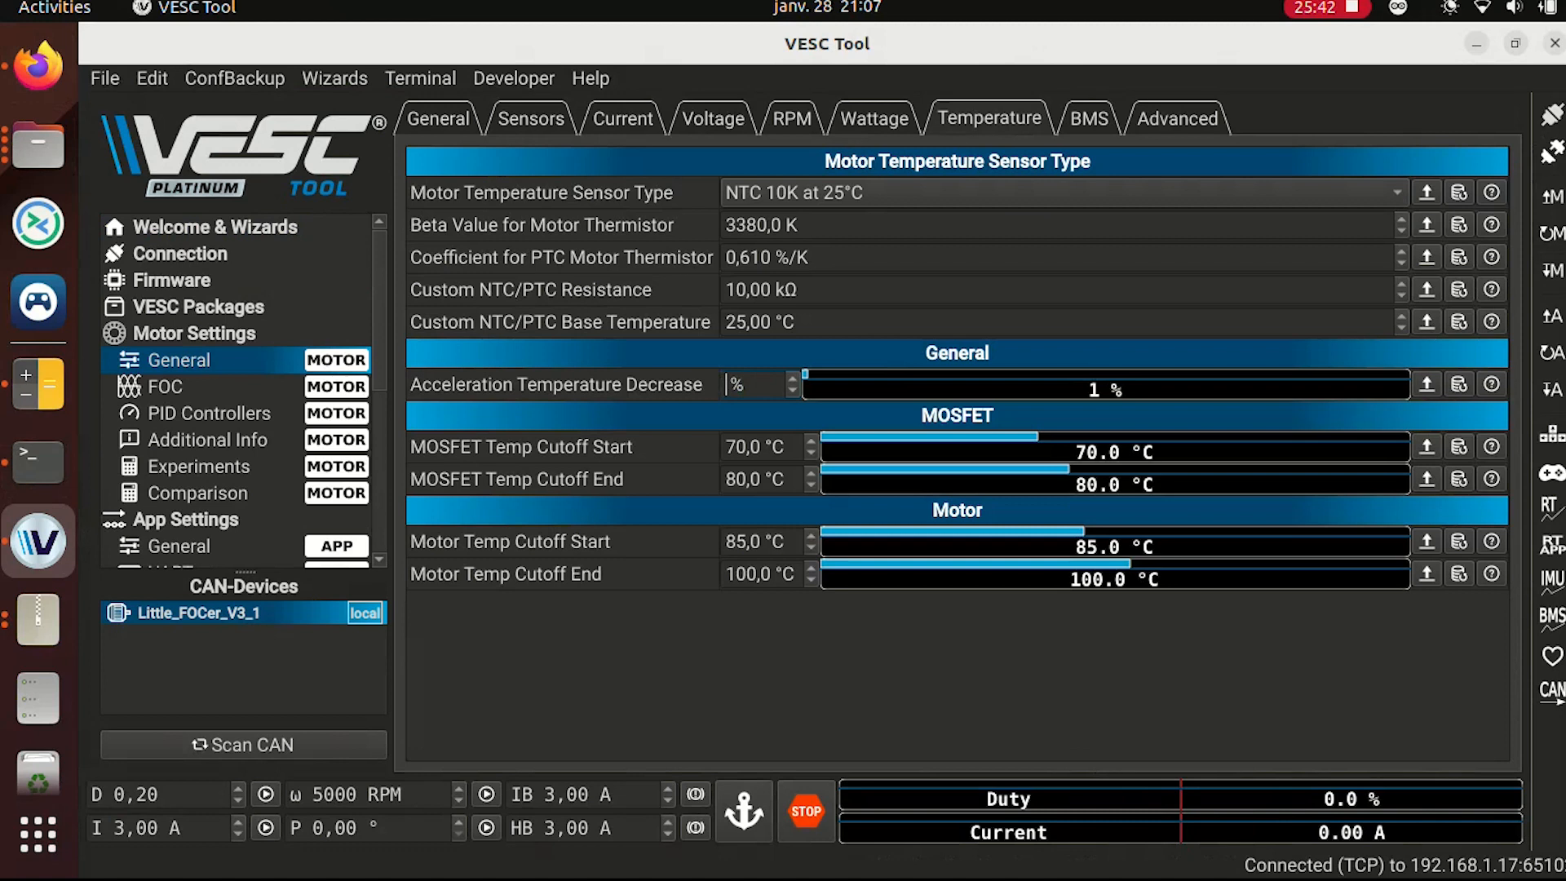
pyautogui.write('0')
# - Set MOSFET Temp Cutoff Start to 75 °C and MOSFET Temp Cutoff End to 90 °C
pyautogui.click(727, 447)
pyautogui.click(747, 447)
pyautogui.press('BackSpace')
pyautogui.write('5')
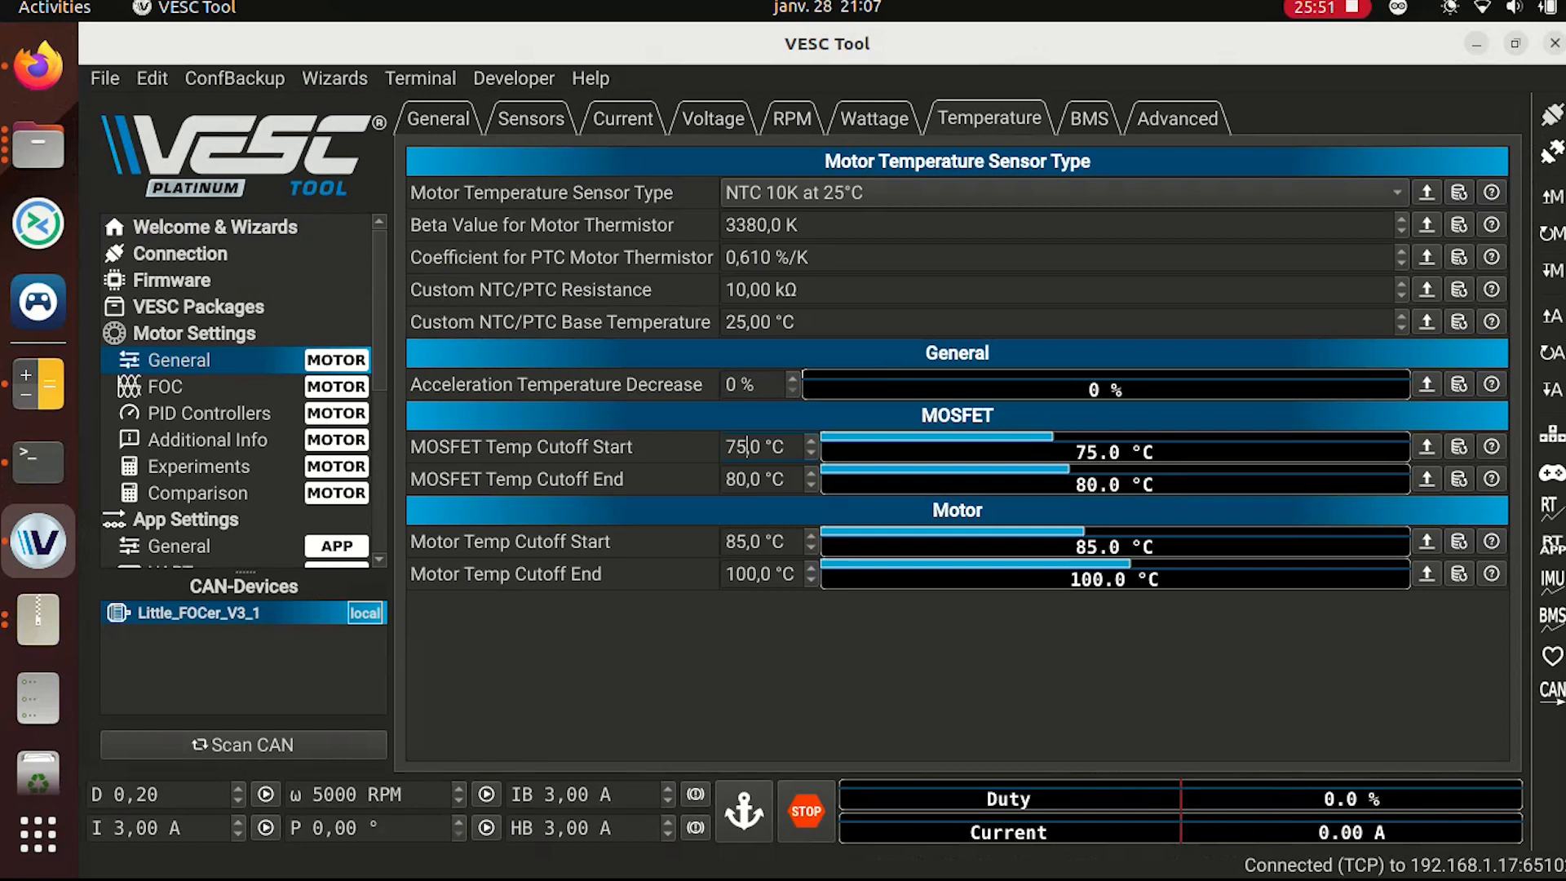
pyautogui.click(736, 480)
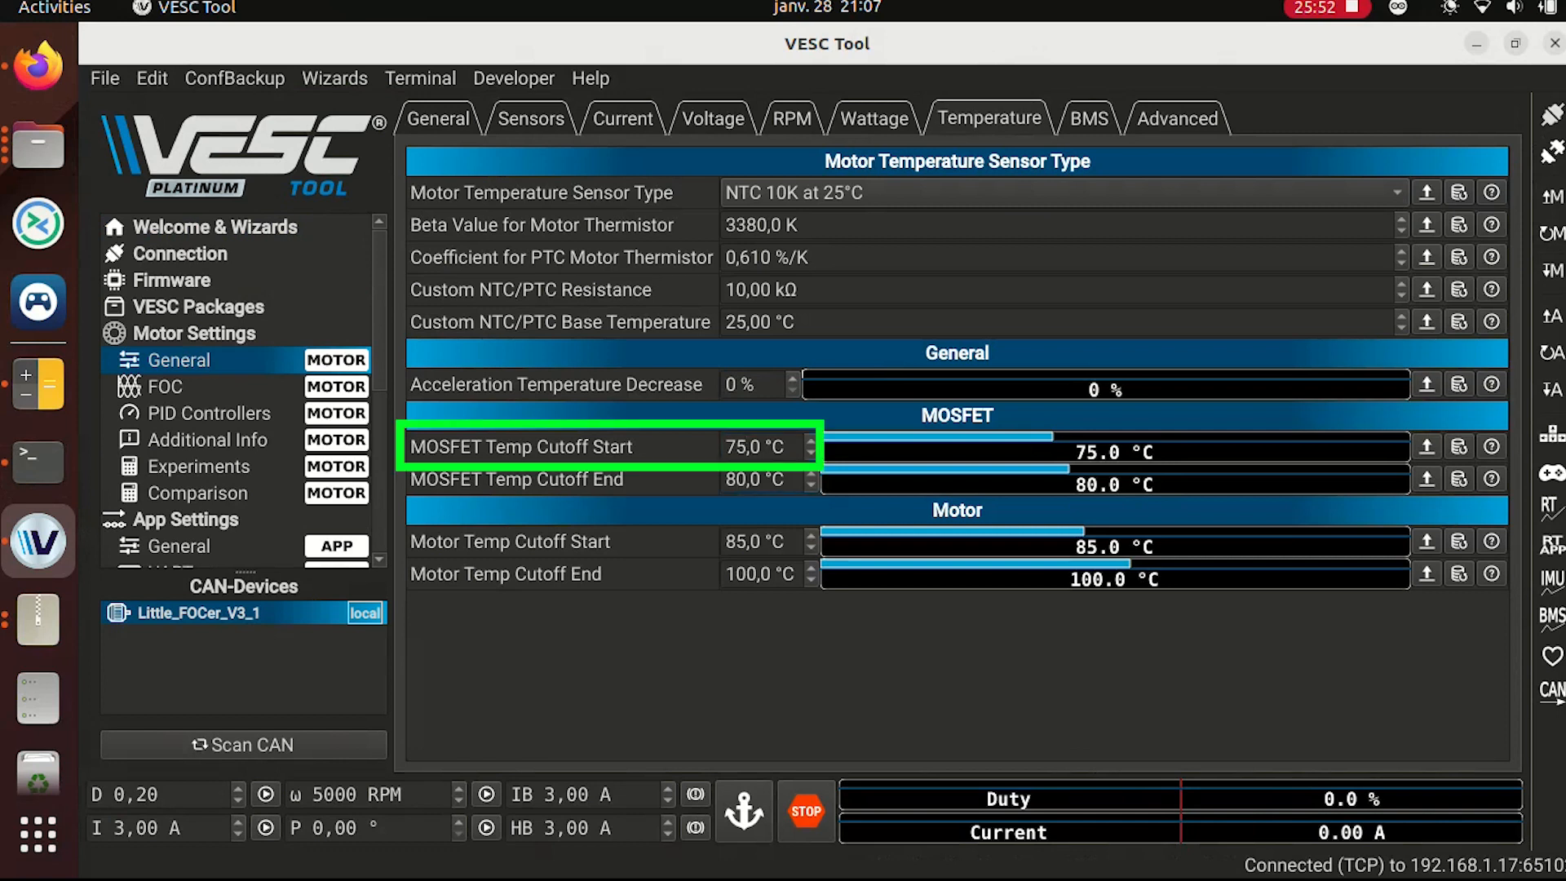
pyautogui.press('BackSpace')
pyautogui.write('9')
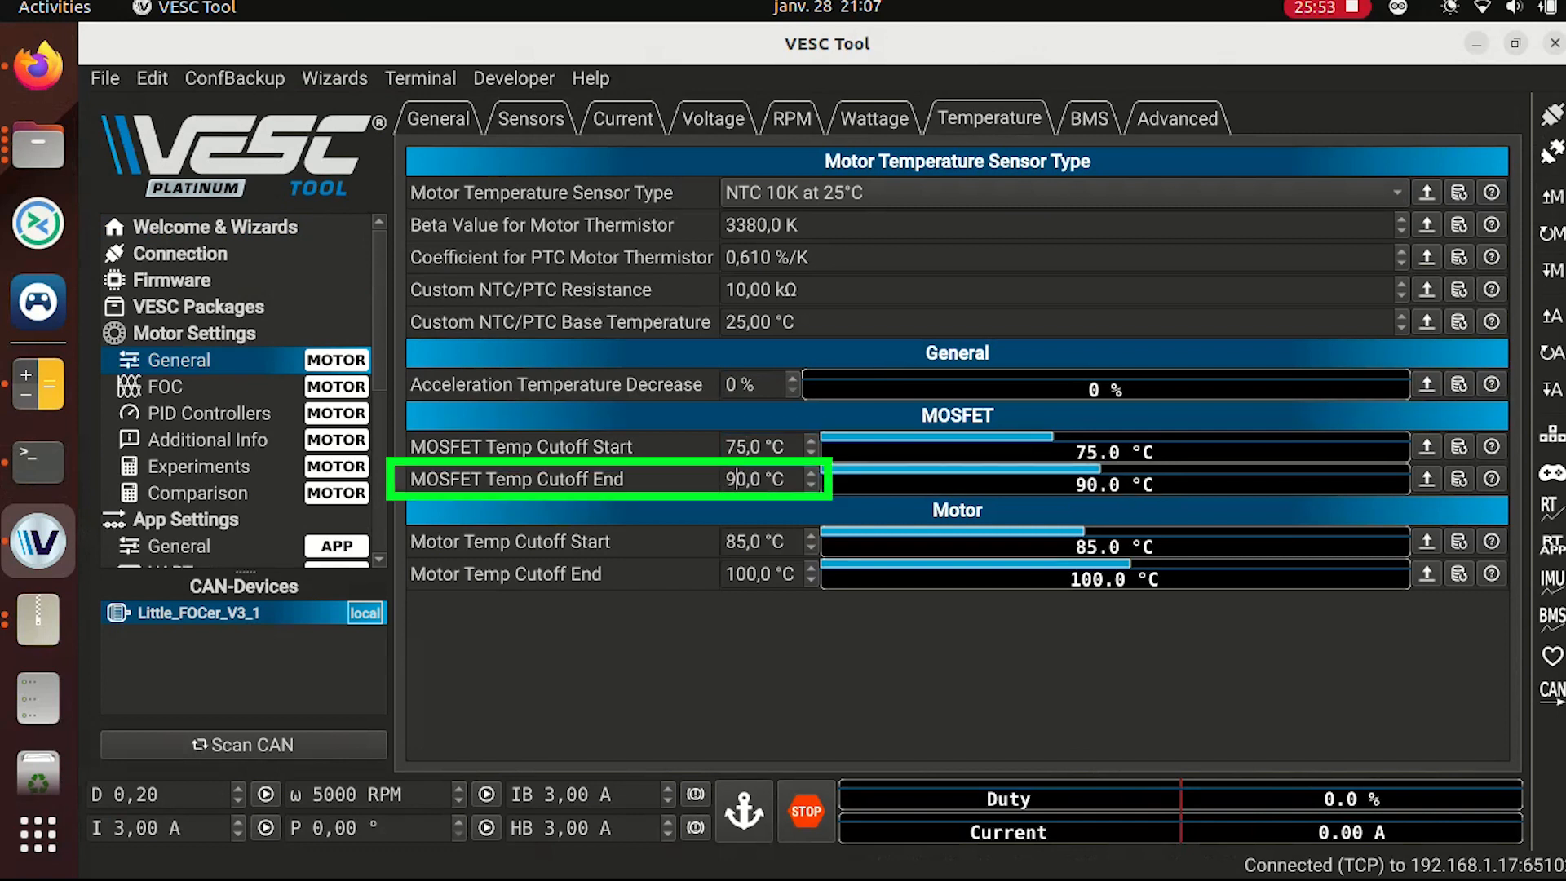
# - Set Motor Temp Cutoff Start to 80 °C and Motor Temp Cutoff End to 95 °C
pyautogui.click(744, 542)
pyautogui.press('BackSpace')
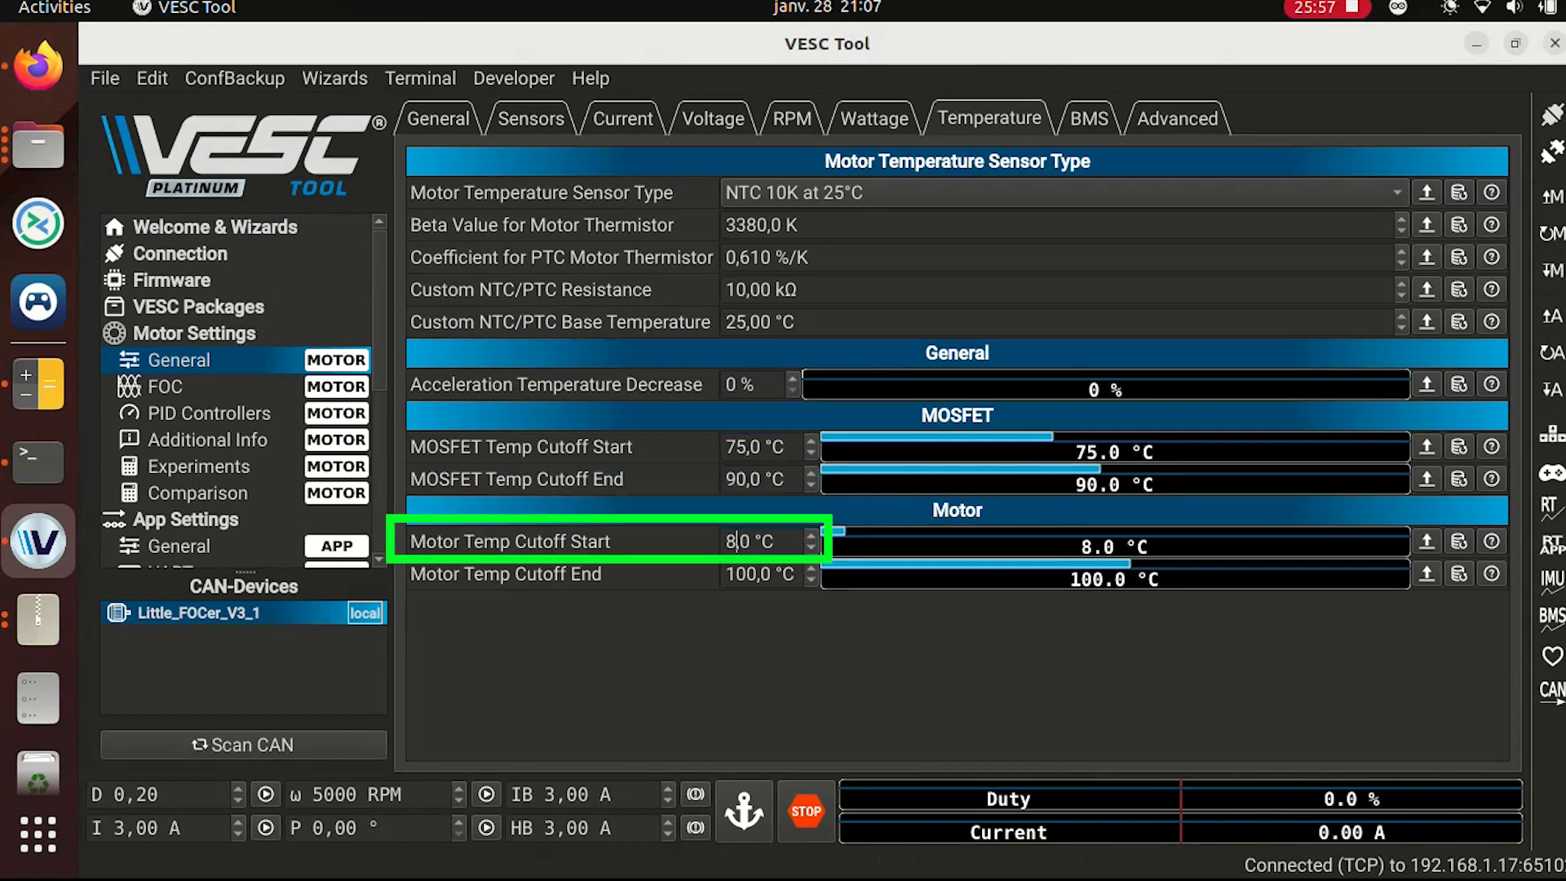
pyautogui.write('0')
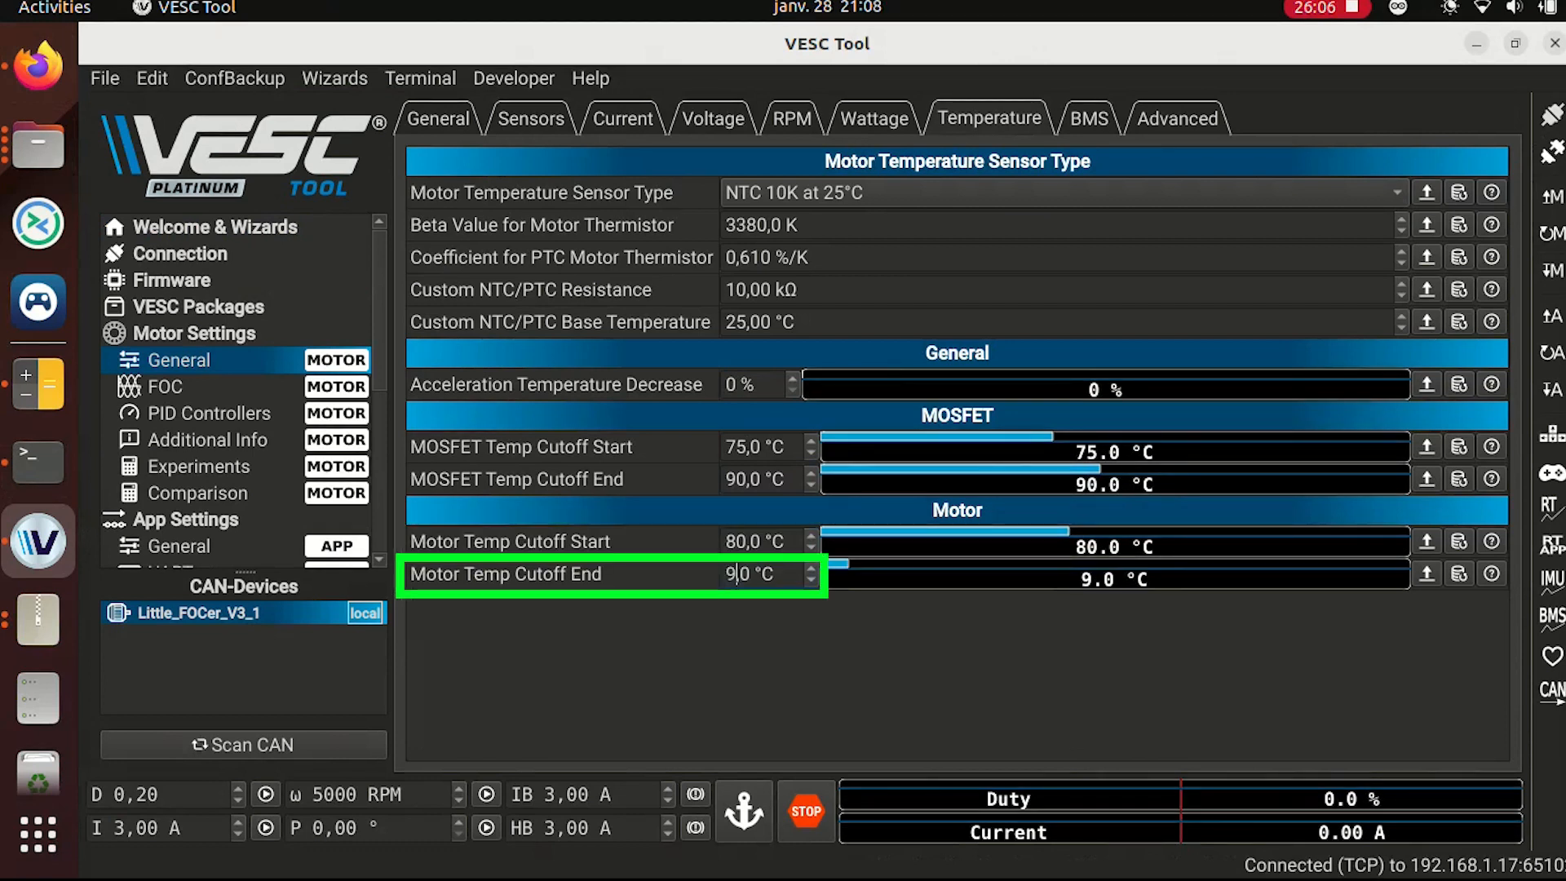
pyautogui.write('9')
pyautogui.press('BackSpace')
pyautogui.write('5')
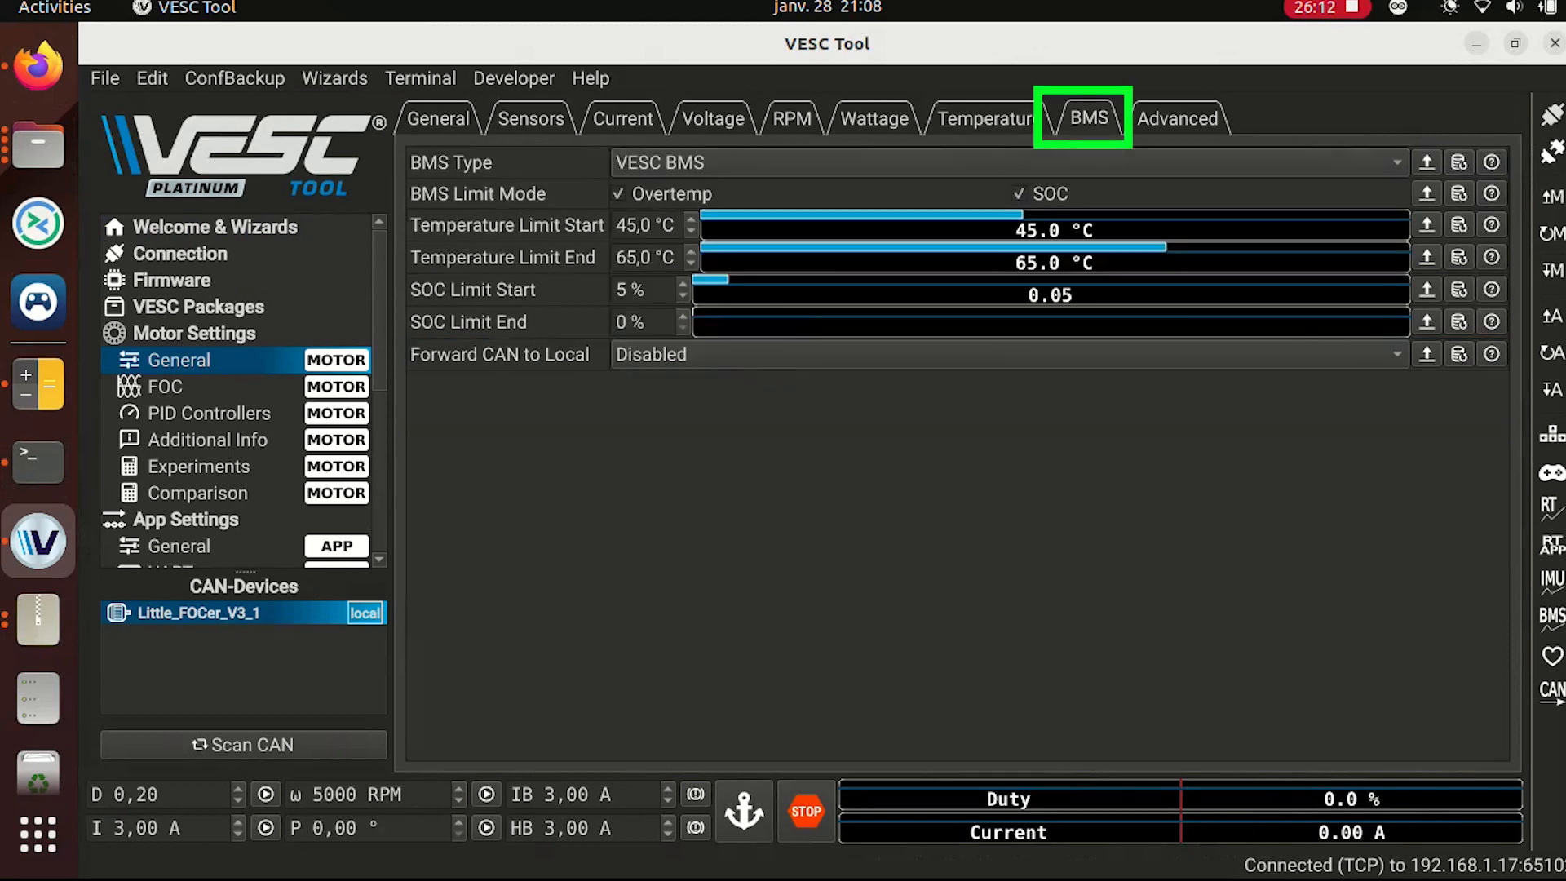
# - Set the BMS Type to None in the motor's BMS settings
pyautogui.click(1003, 162)
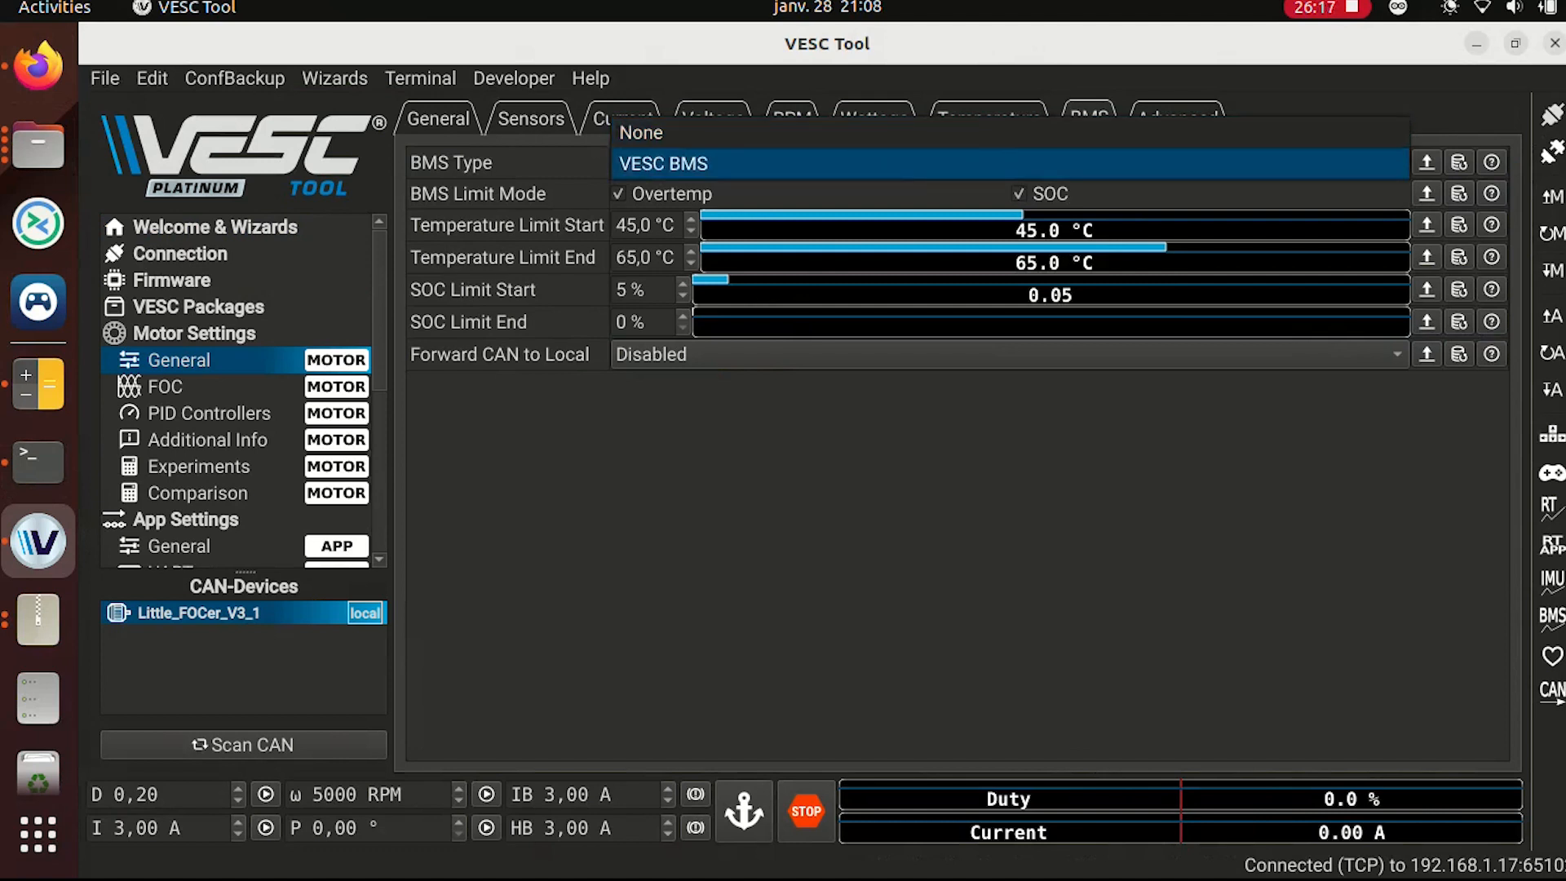
pyautogui.click(641, 132)
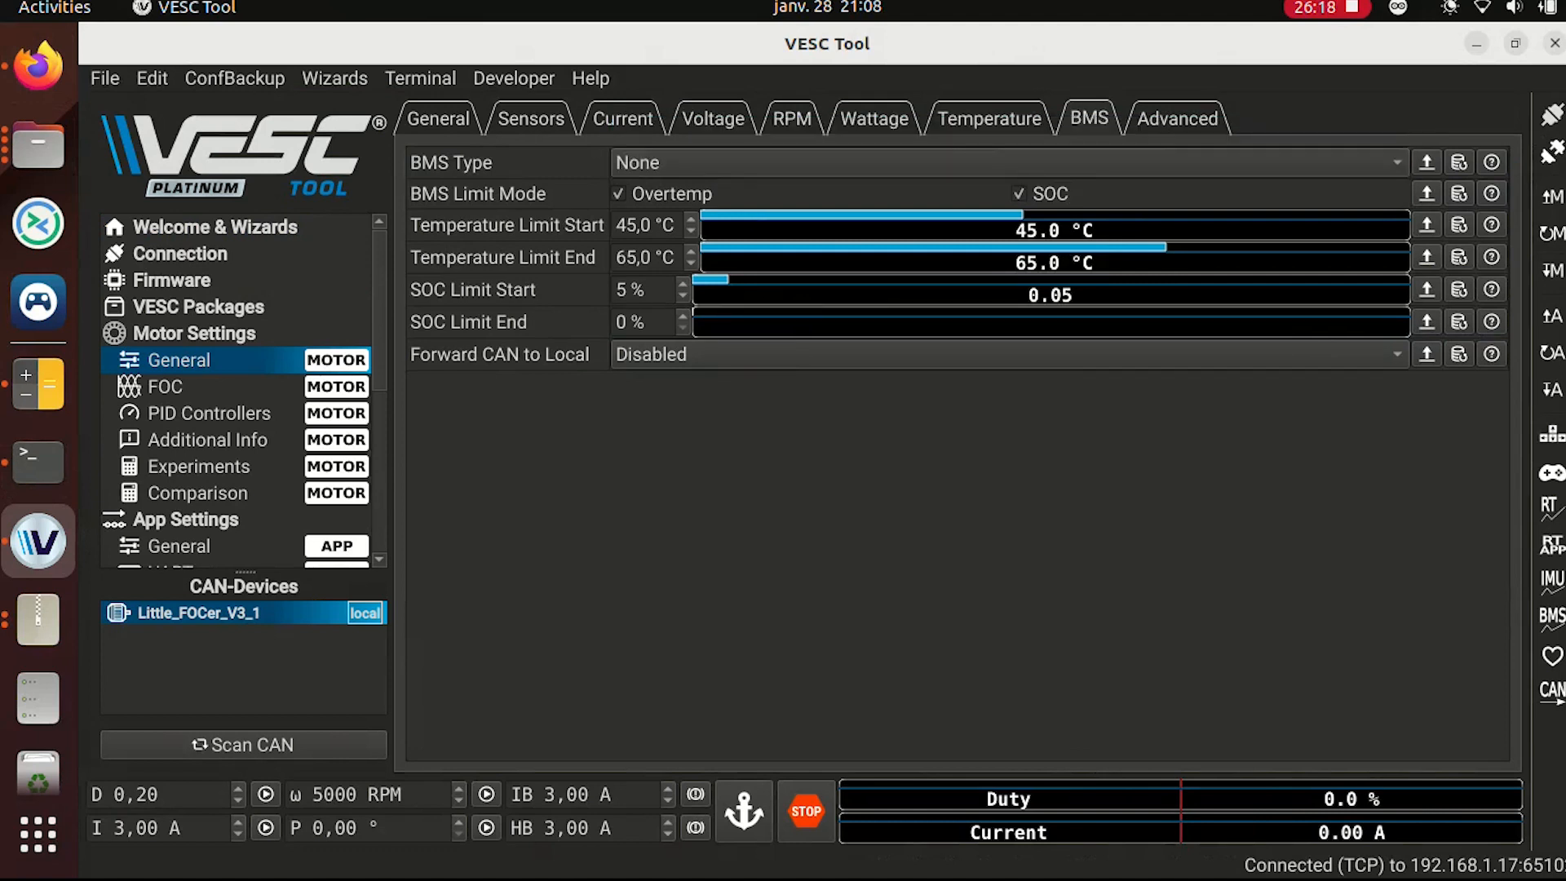
# - In the general FOC settings, set Observer Gain (x1M) to 0.75
pyautogui.click(165, 387)
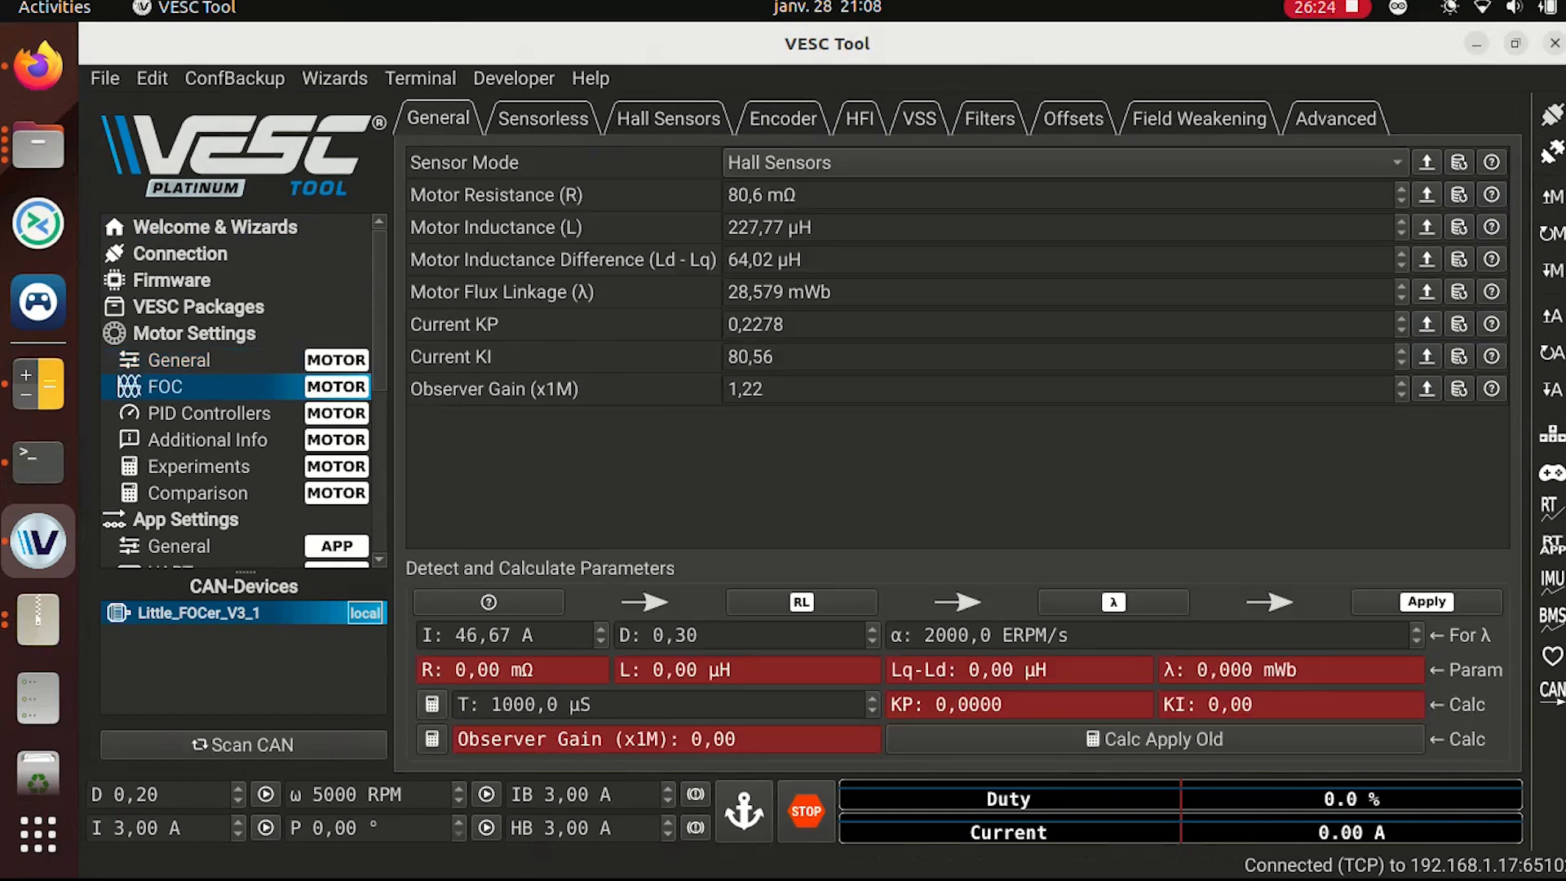
pyautogui.click(763, 389)
pyautogui.hotkey('shift', 'Left')
pyautogui.hotkey('shift', 'Left')
pyautogui.hotkey('shift', 'Left')
pyautogui.hotkey('shift', 'Left')
pyautogui.write('0,75')
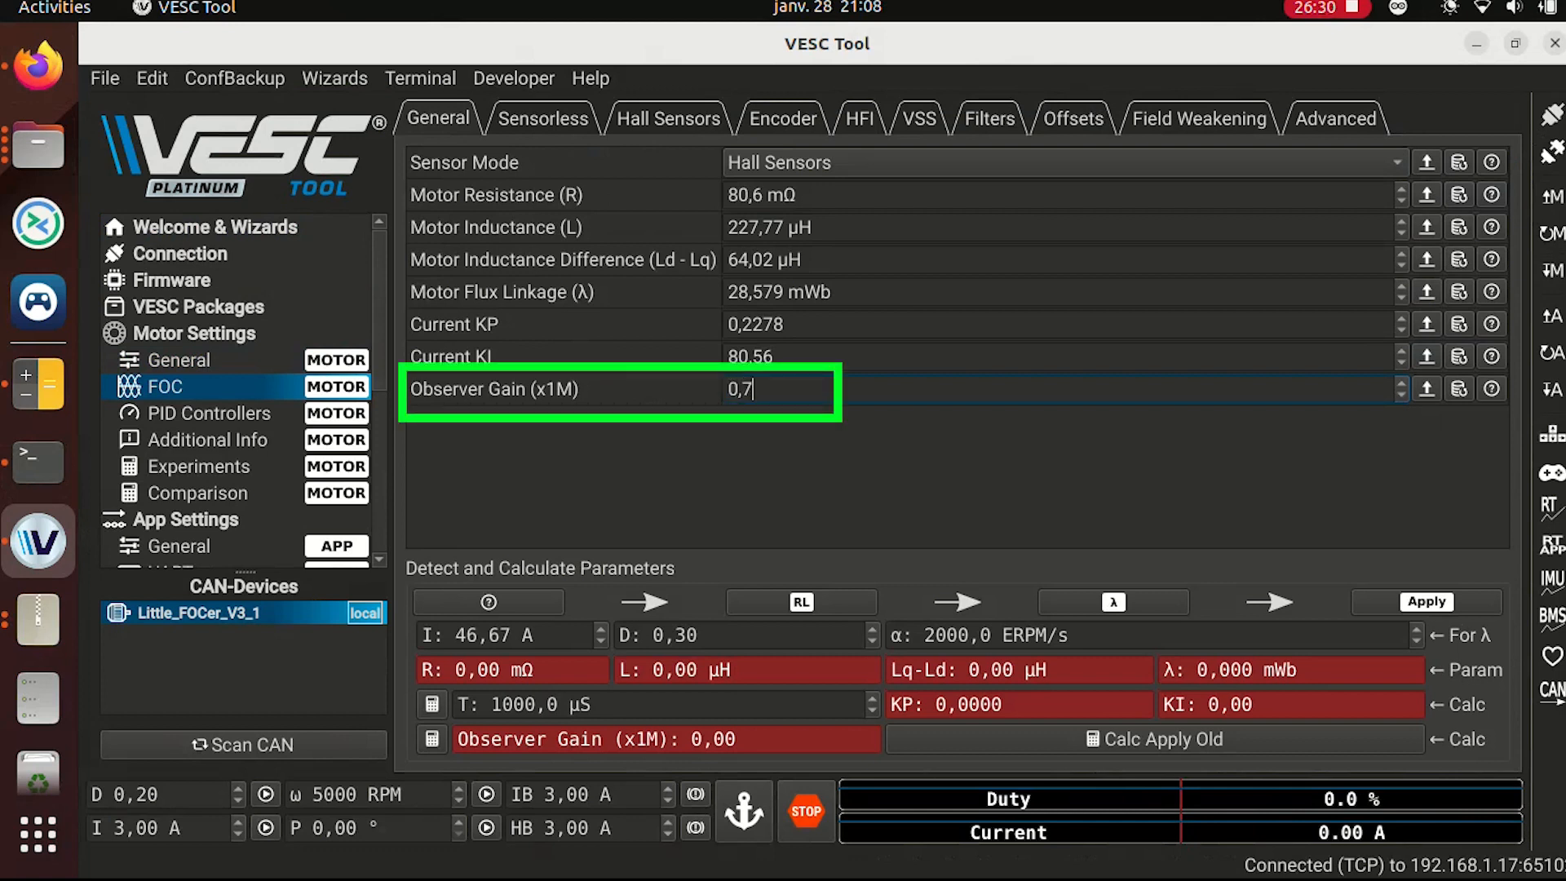
pyautogui.click(773, 356)
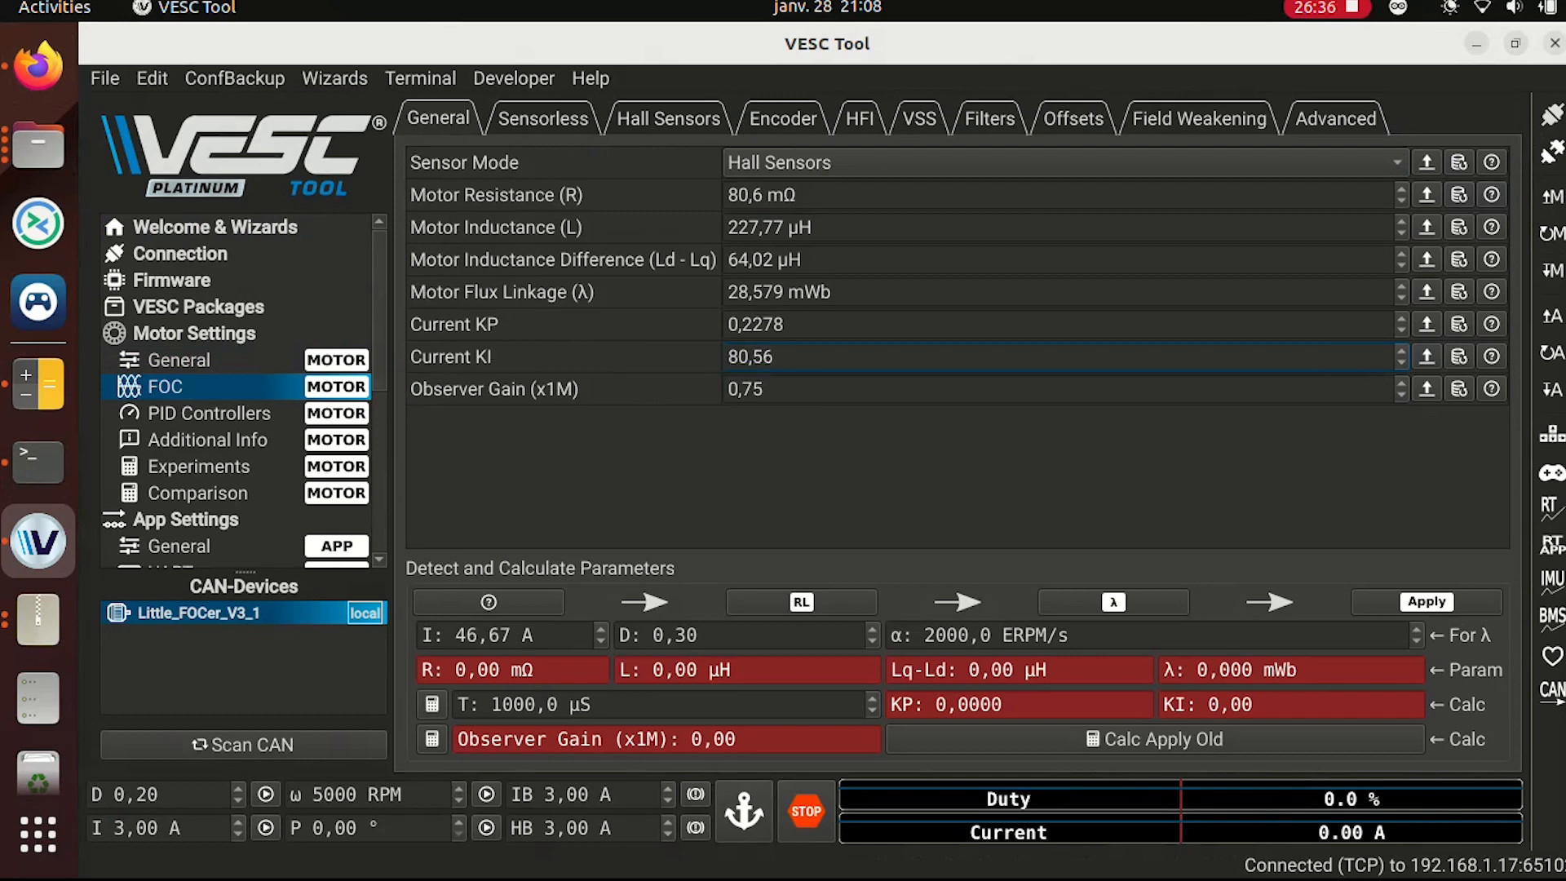
# - In the FOC Hall sensor settings, set Hall Interpolation ERPM to 250
pyautogui.click(543, 118)
pyautogui.click(668, 118)
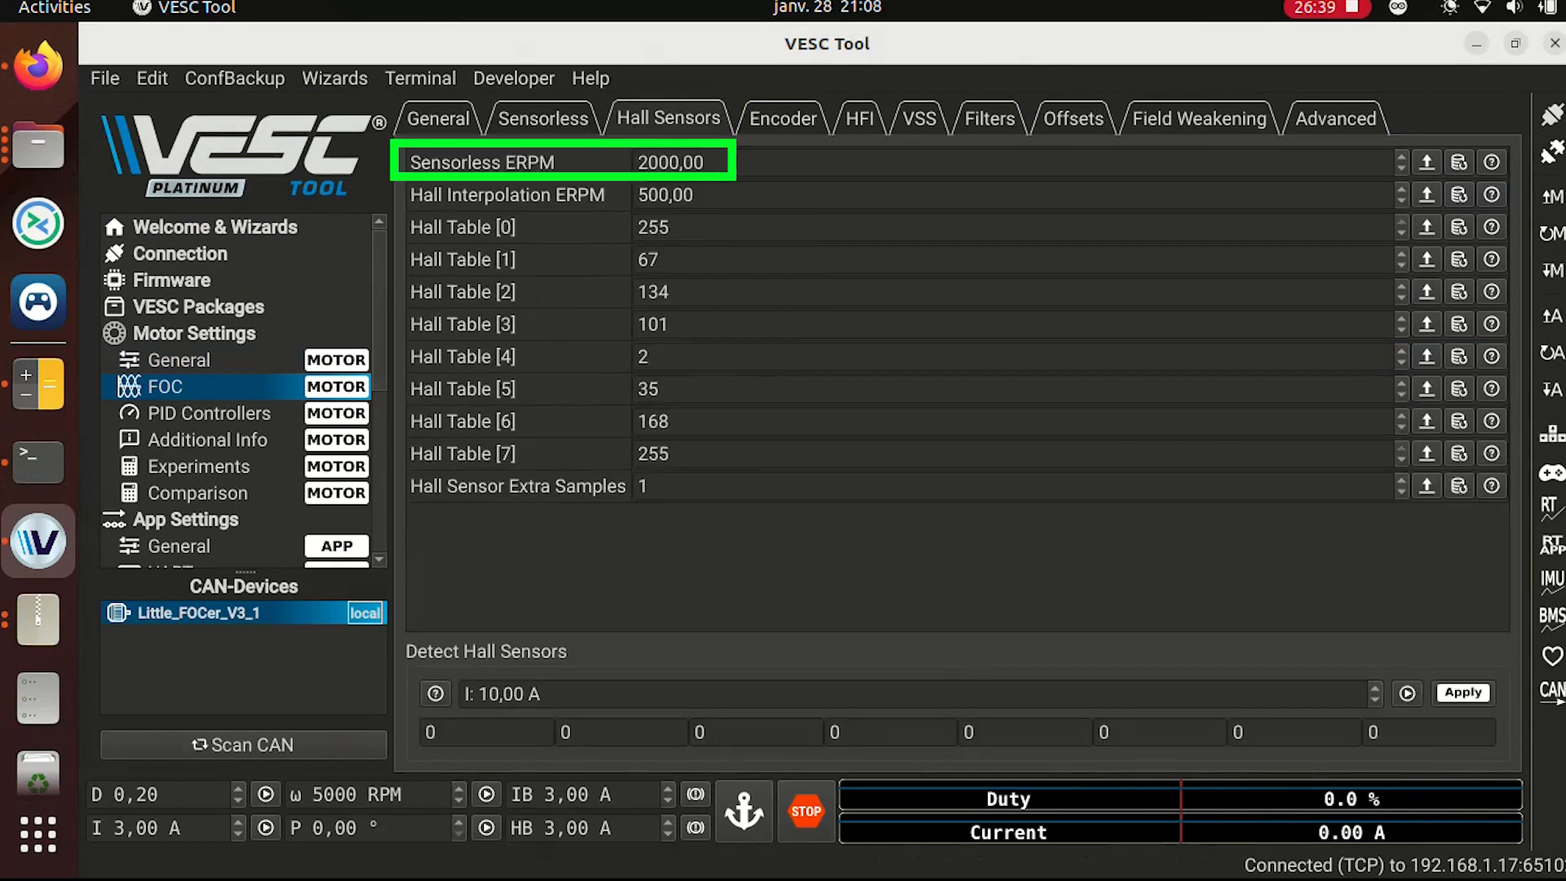
pyautogui.doubleClick(659, 195)
pyautogui.write('250')
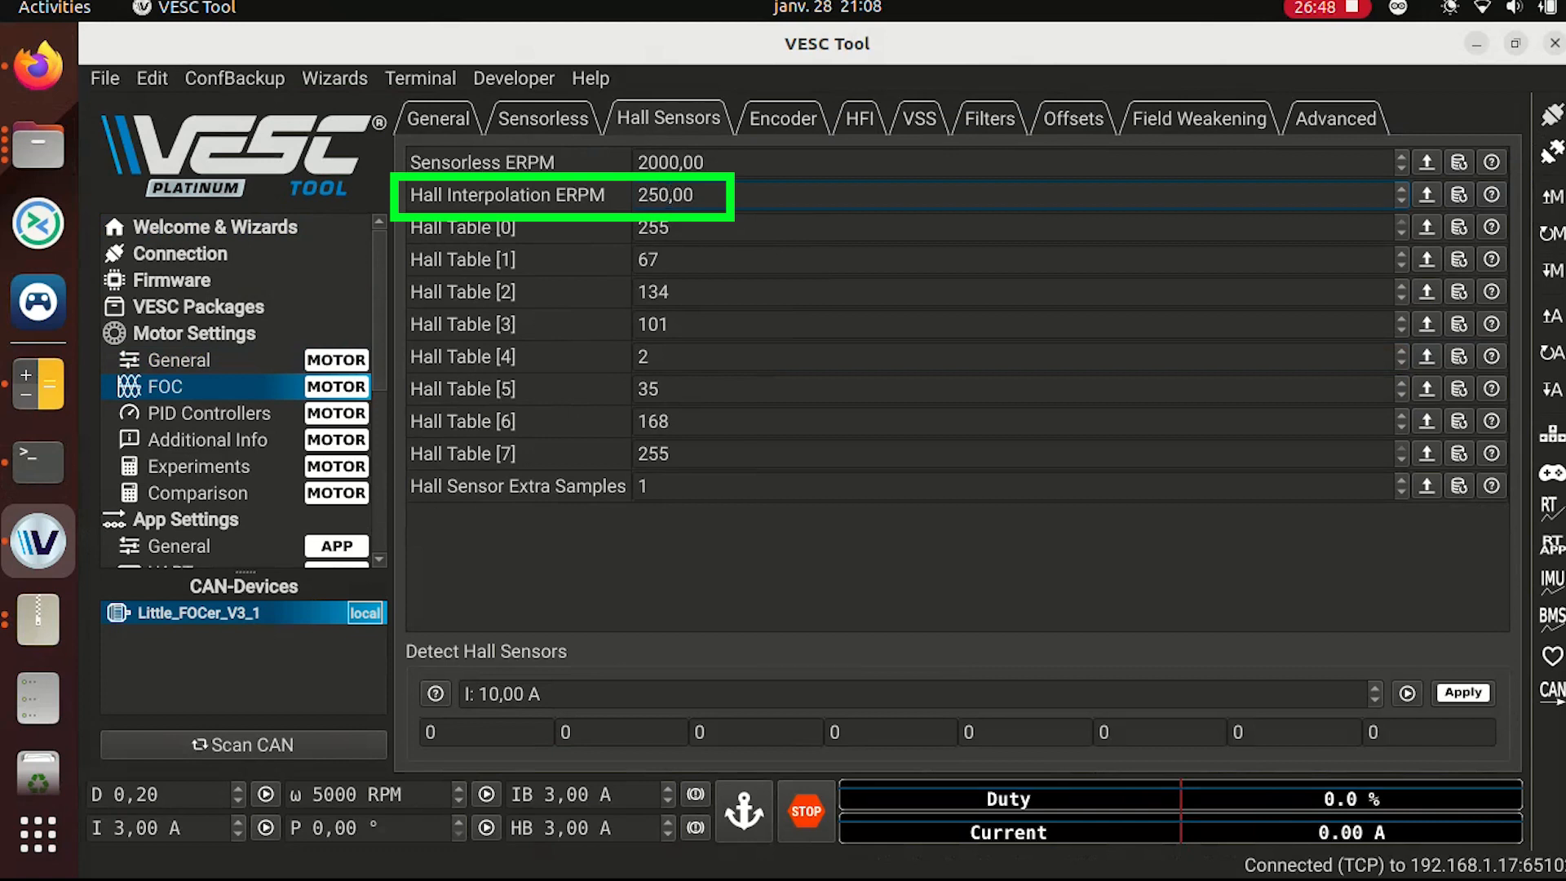
pyautogui.click(671, 454)
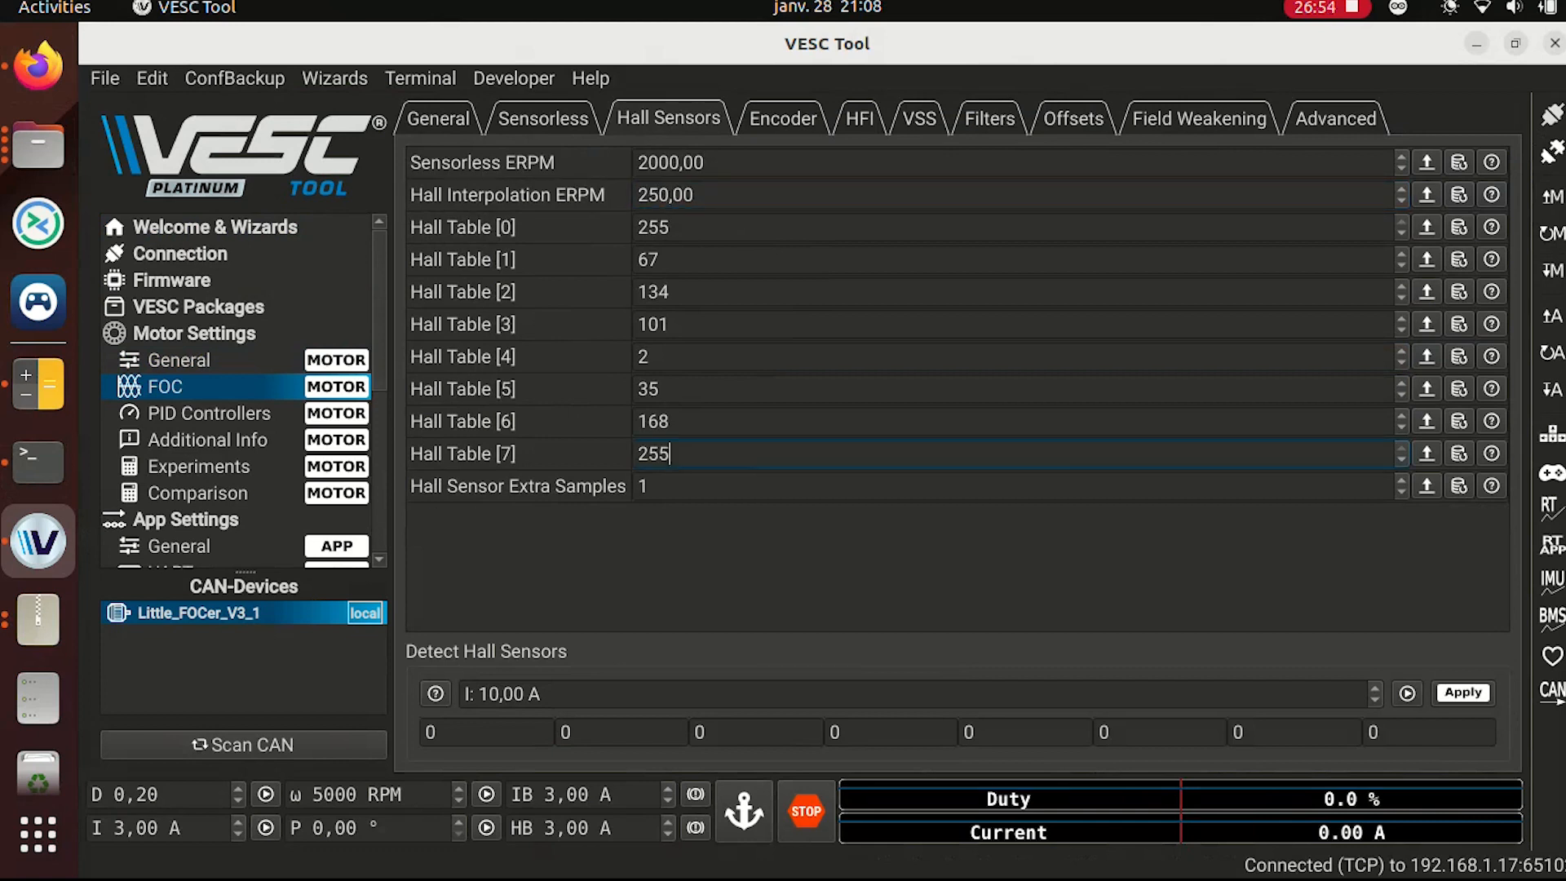
# - In the FOC field weakening settings, set Field Weakening Current Max to 30 A
pyautogui.click(1199, 118)
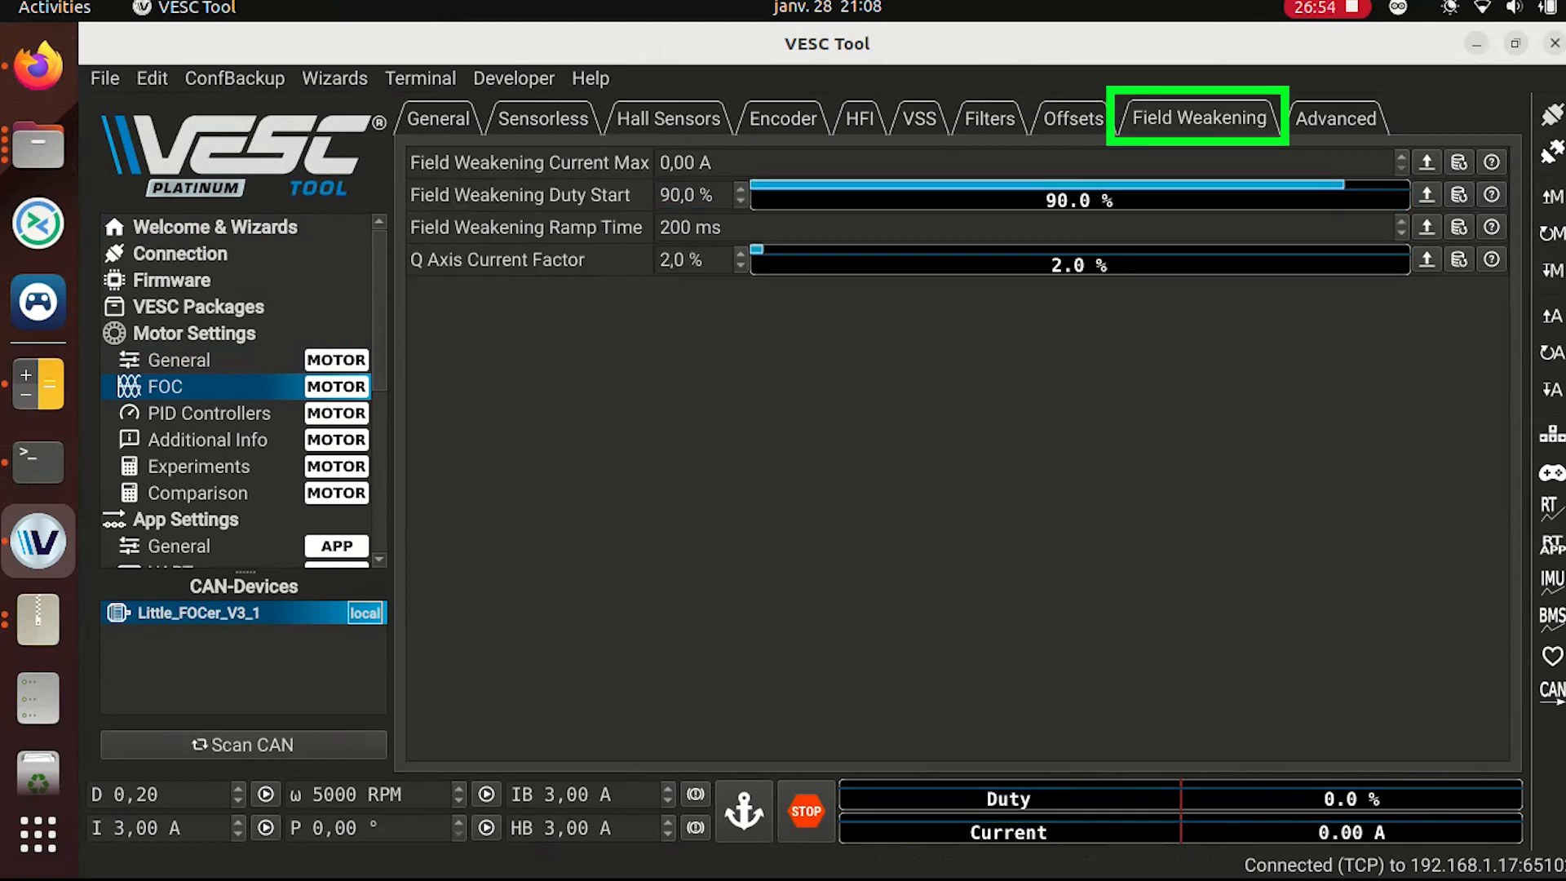
pyautogui.tripleClick(685, 163)
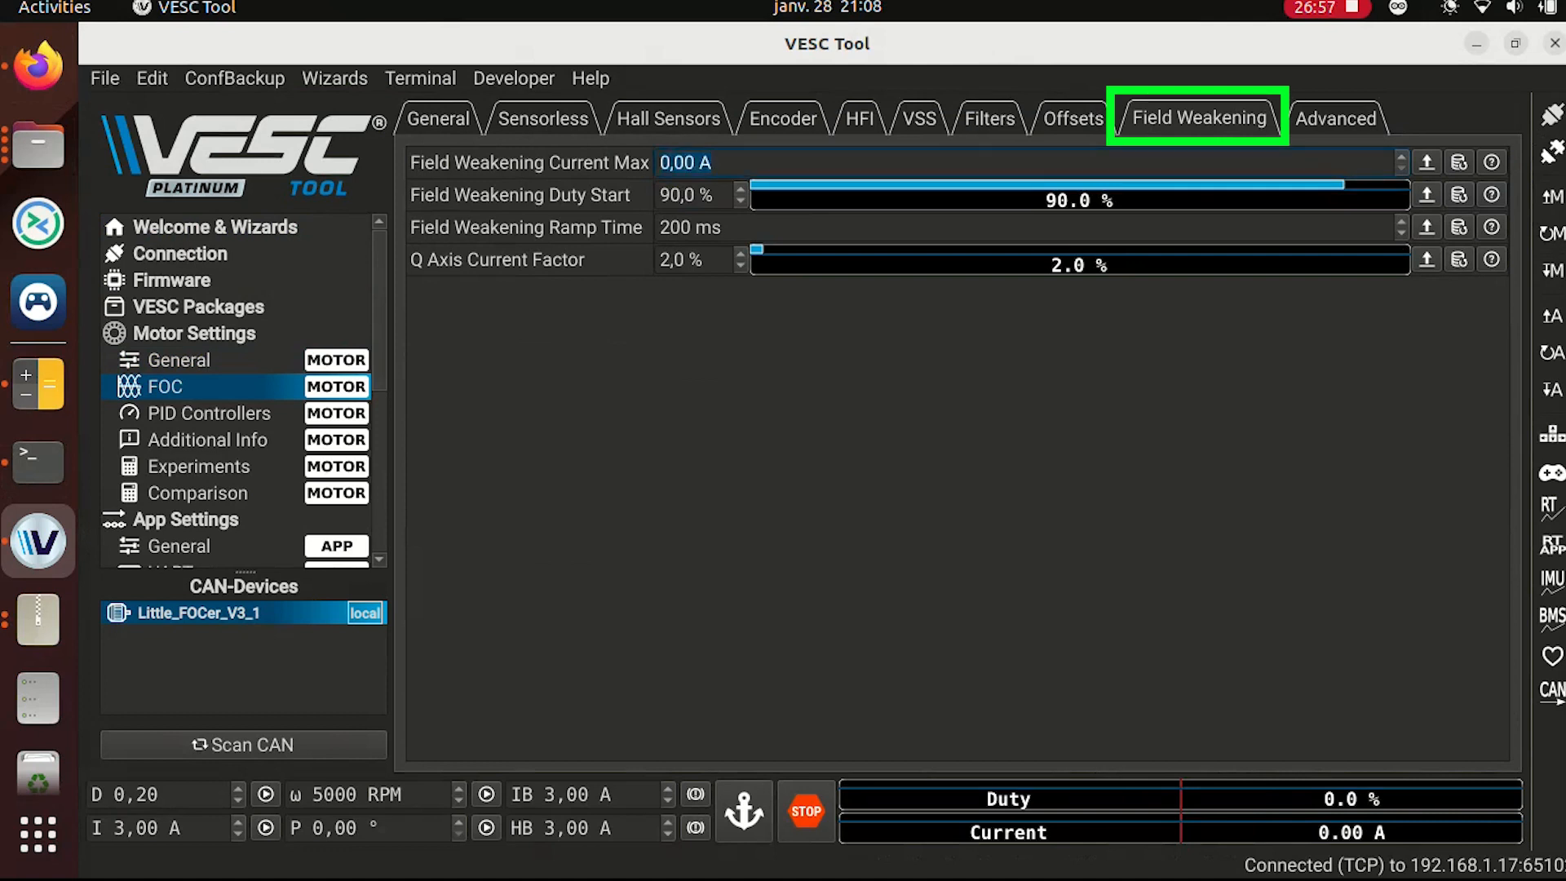
pyautogui.write('30')
pyautogui.press('Return')
# - Set Field Weakening Duty Start to 65 % and Field Weakening Ramp Time to 500 ms
pyautogui.press('Tab')
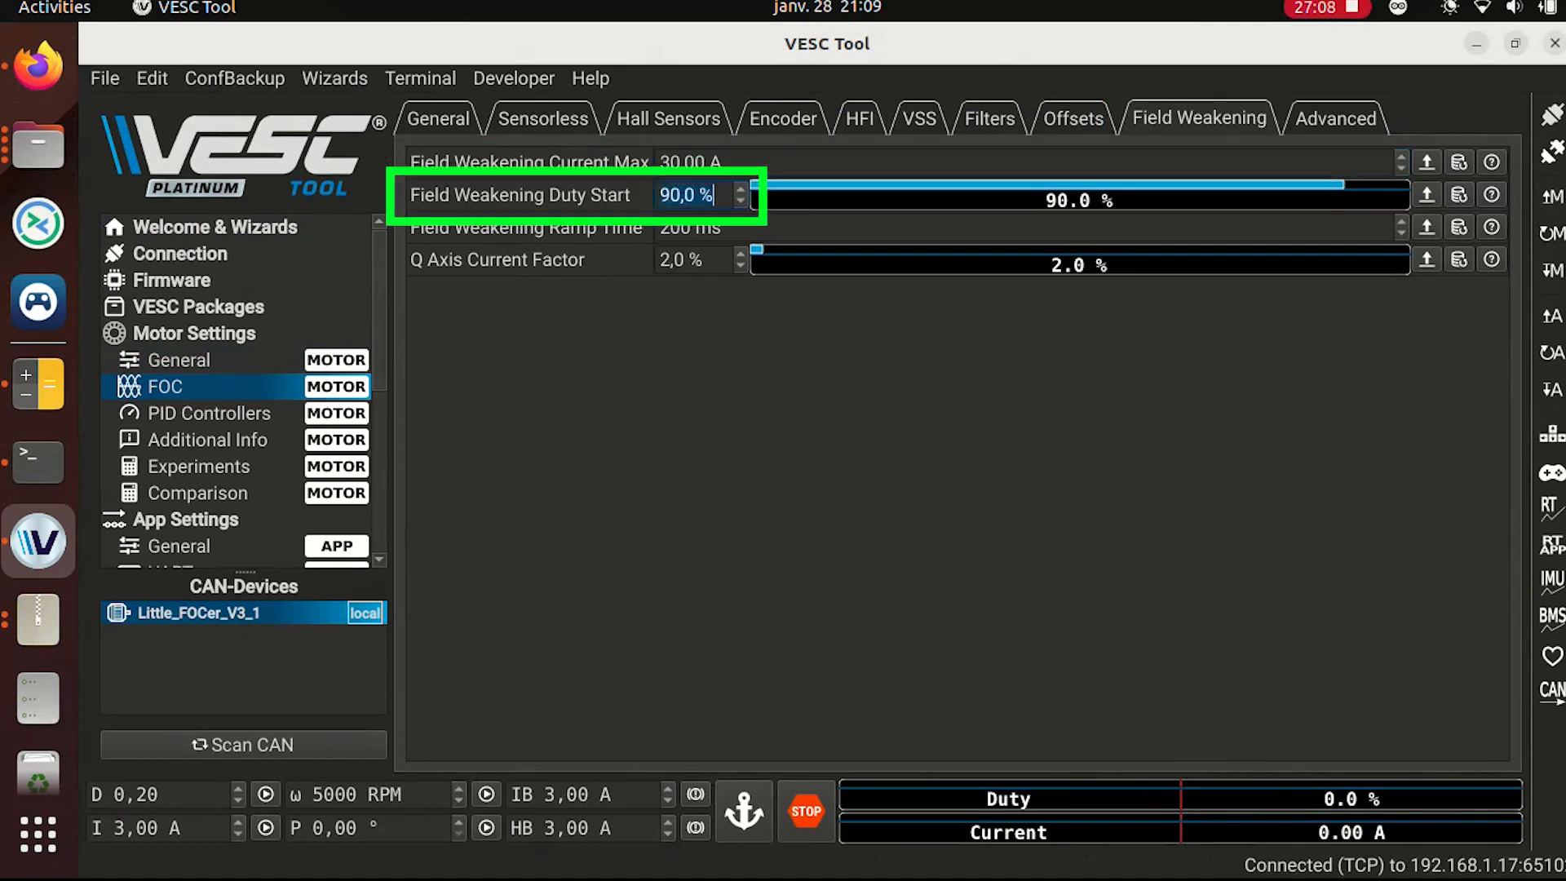
pyautogui.write('65')
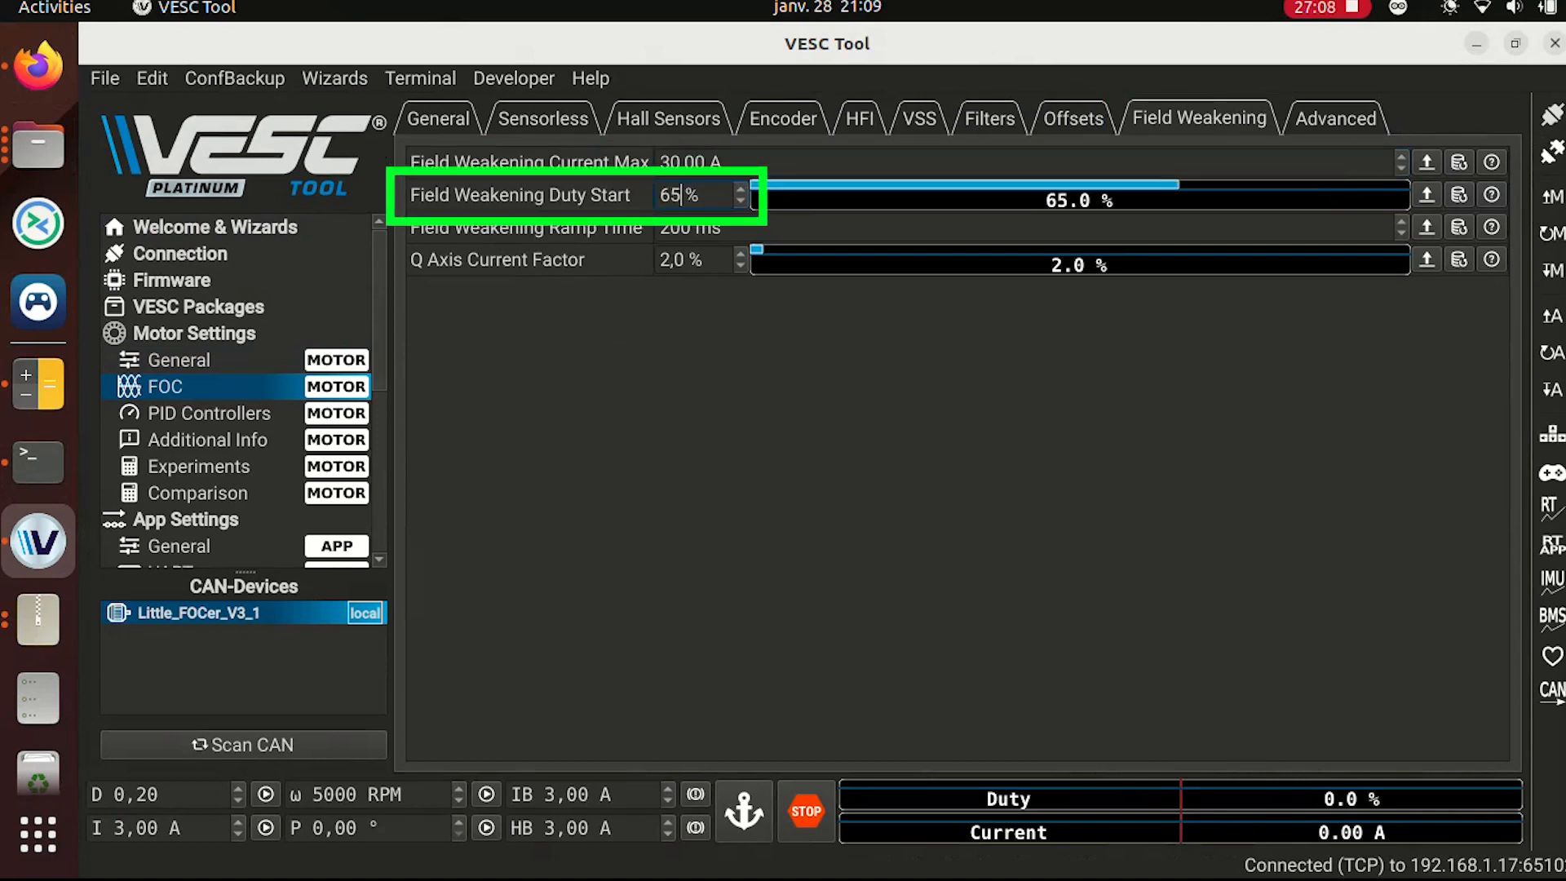
pyautogui.press('Return')
pyautogui.press('Tab')
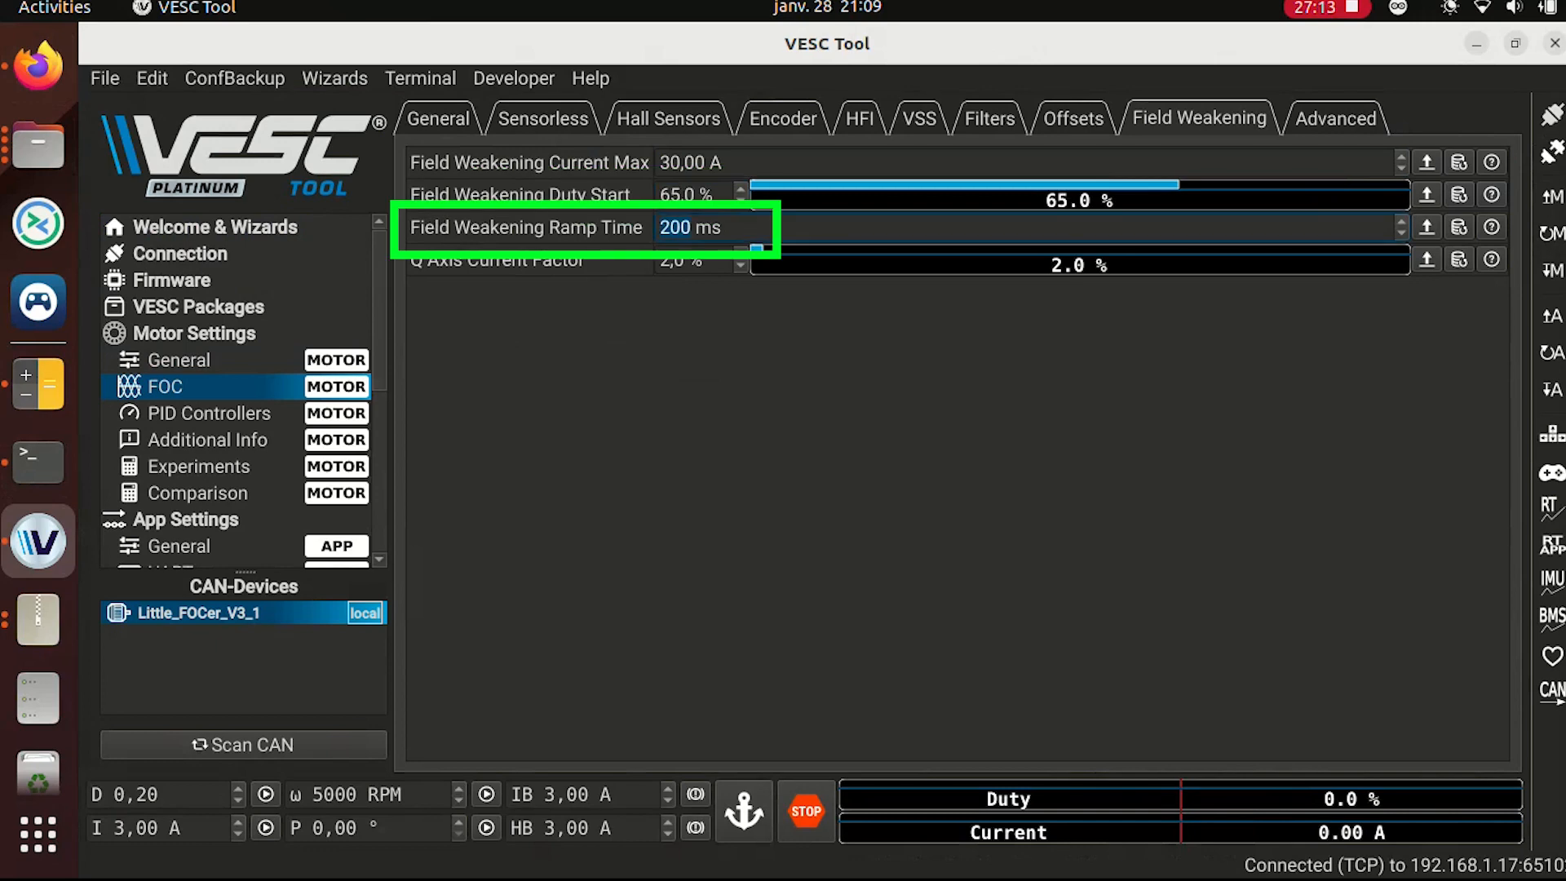
pyautogui.write('500')
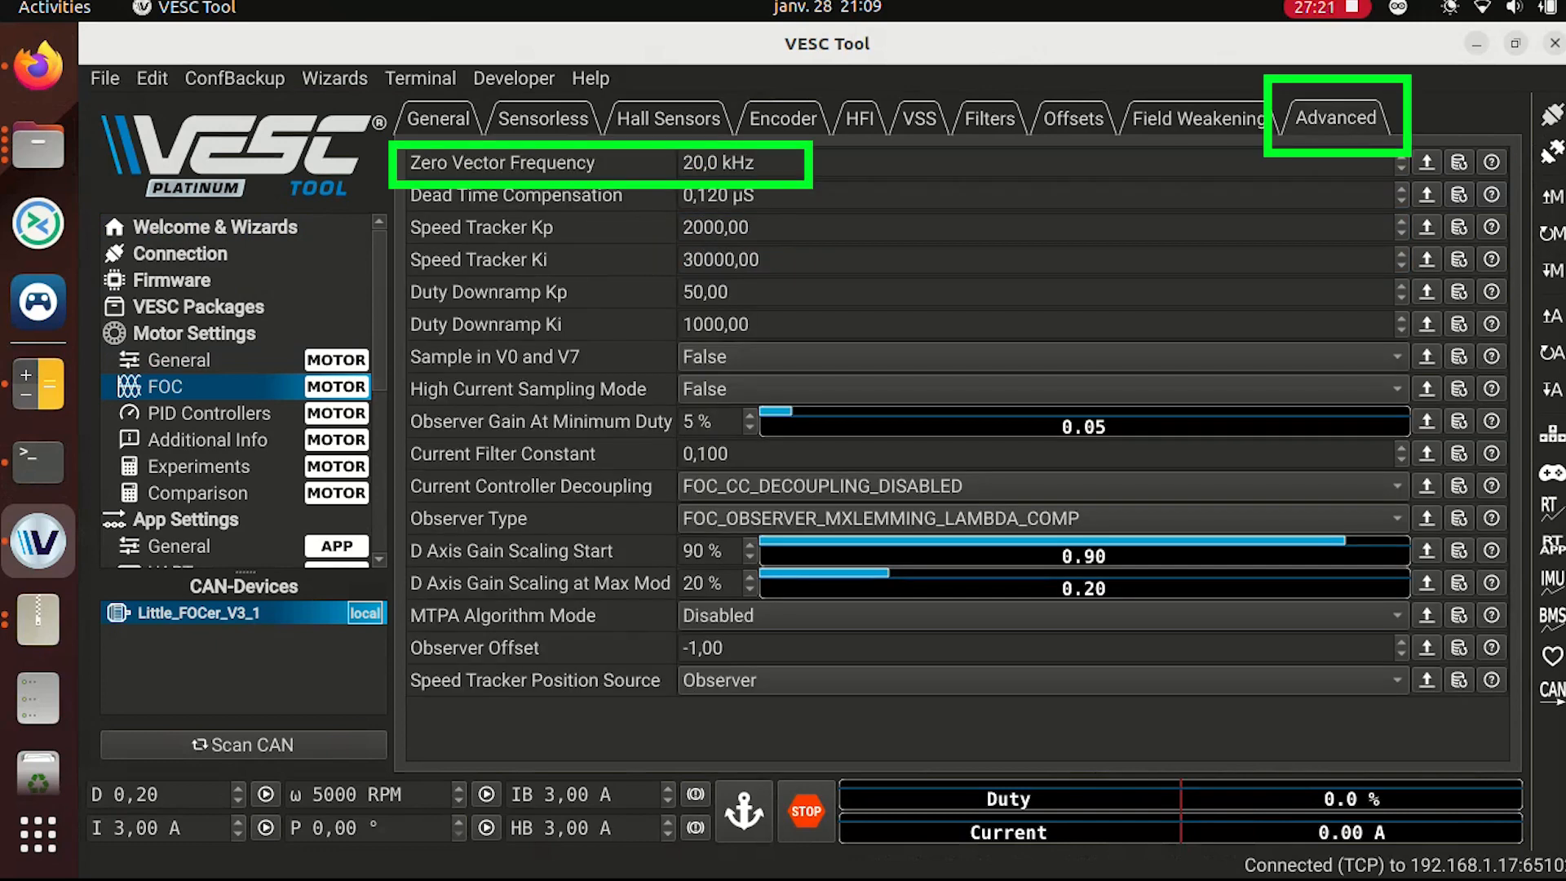
# - In the advanced FOC settings, set Zero Vector Frequency to 15.5 kHz and write the motor configuration to the controller
pyautogui.doubleClick(693, 162)
pyautogui.write('15')
pyautogui.press('BackSpace')
pyautogui.write('5')
pyautogui.click(757, 196)
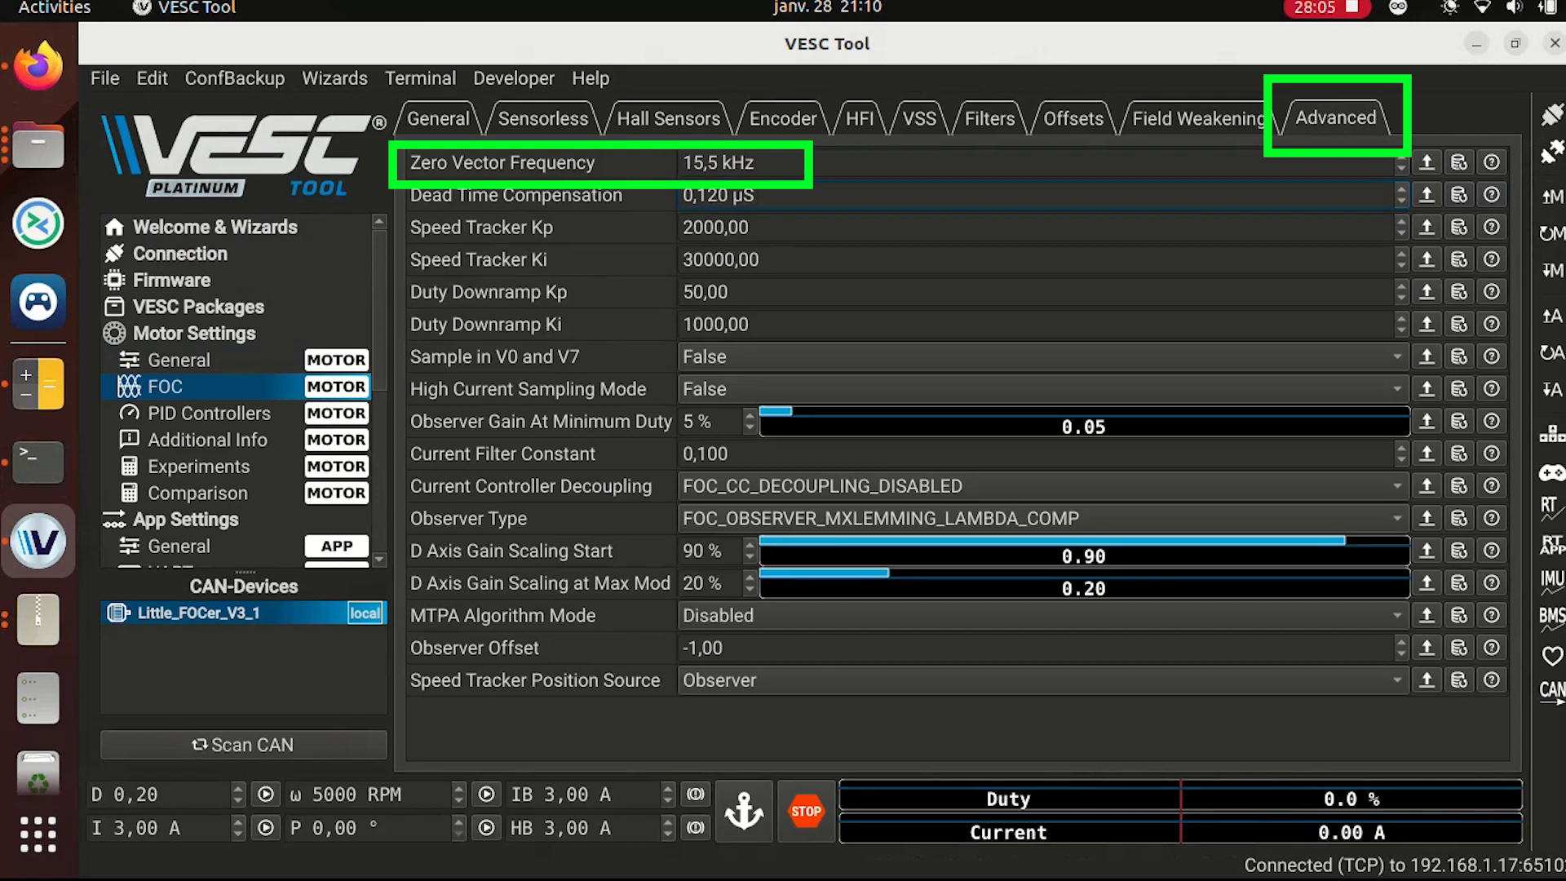
pyautogui.click(754, 163)
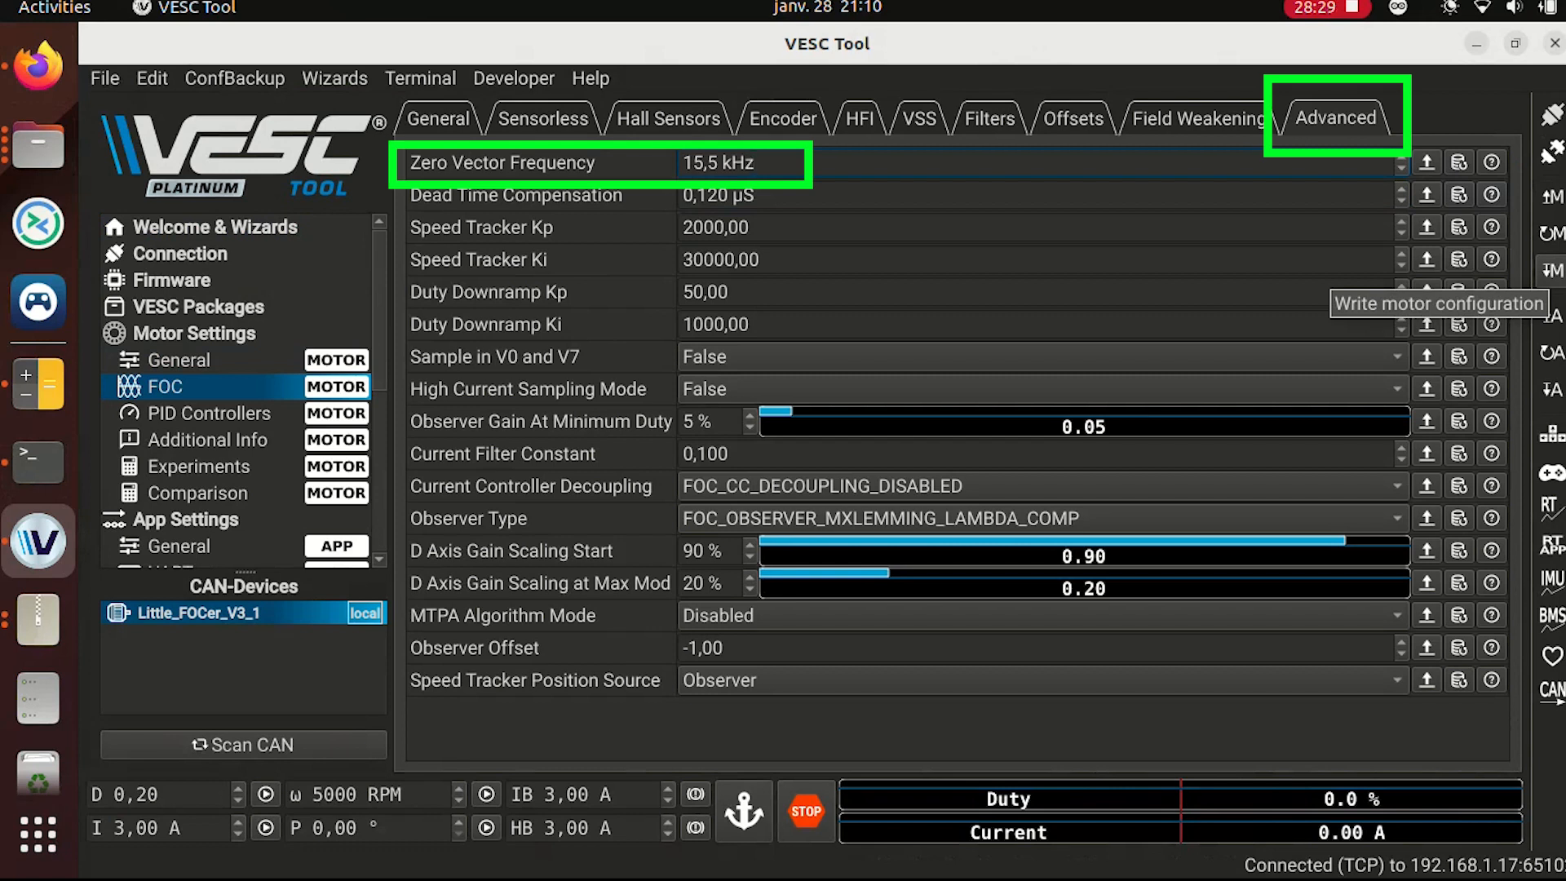
pyautogui.click(1552, 269)
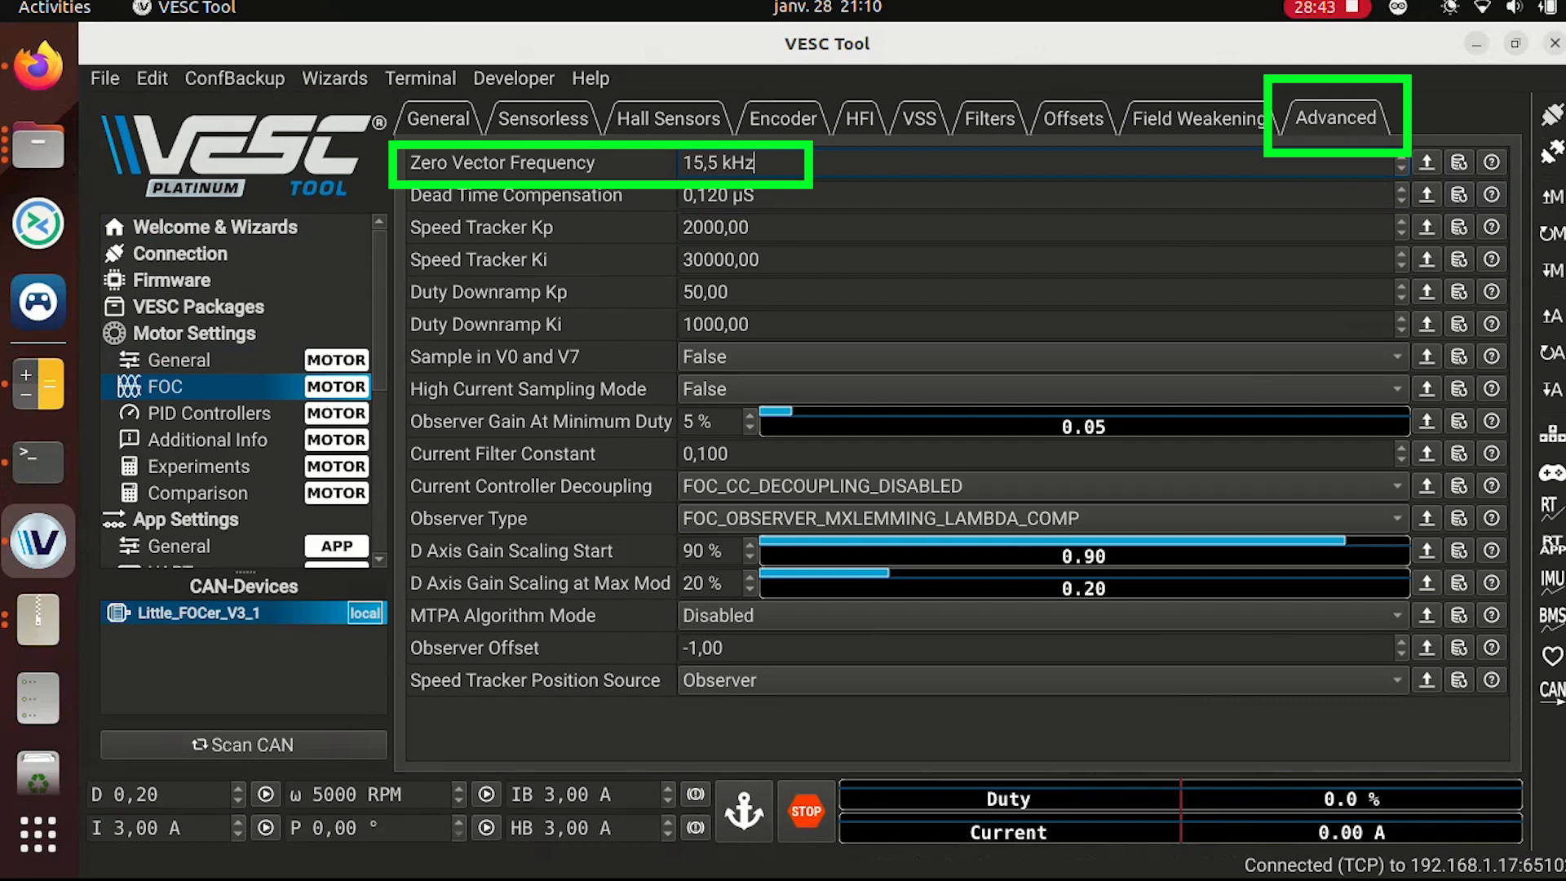
# - Use the IMU configurator in the IMU setup wizard to select the Balance Skateboard profile and save it
pyautogui.click(215, 227)
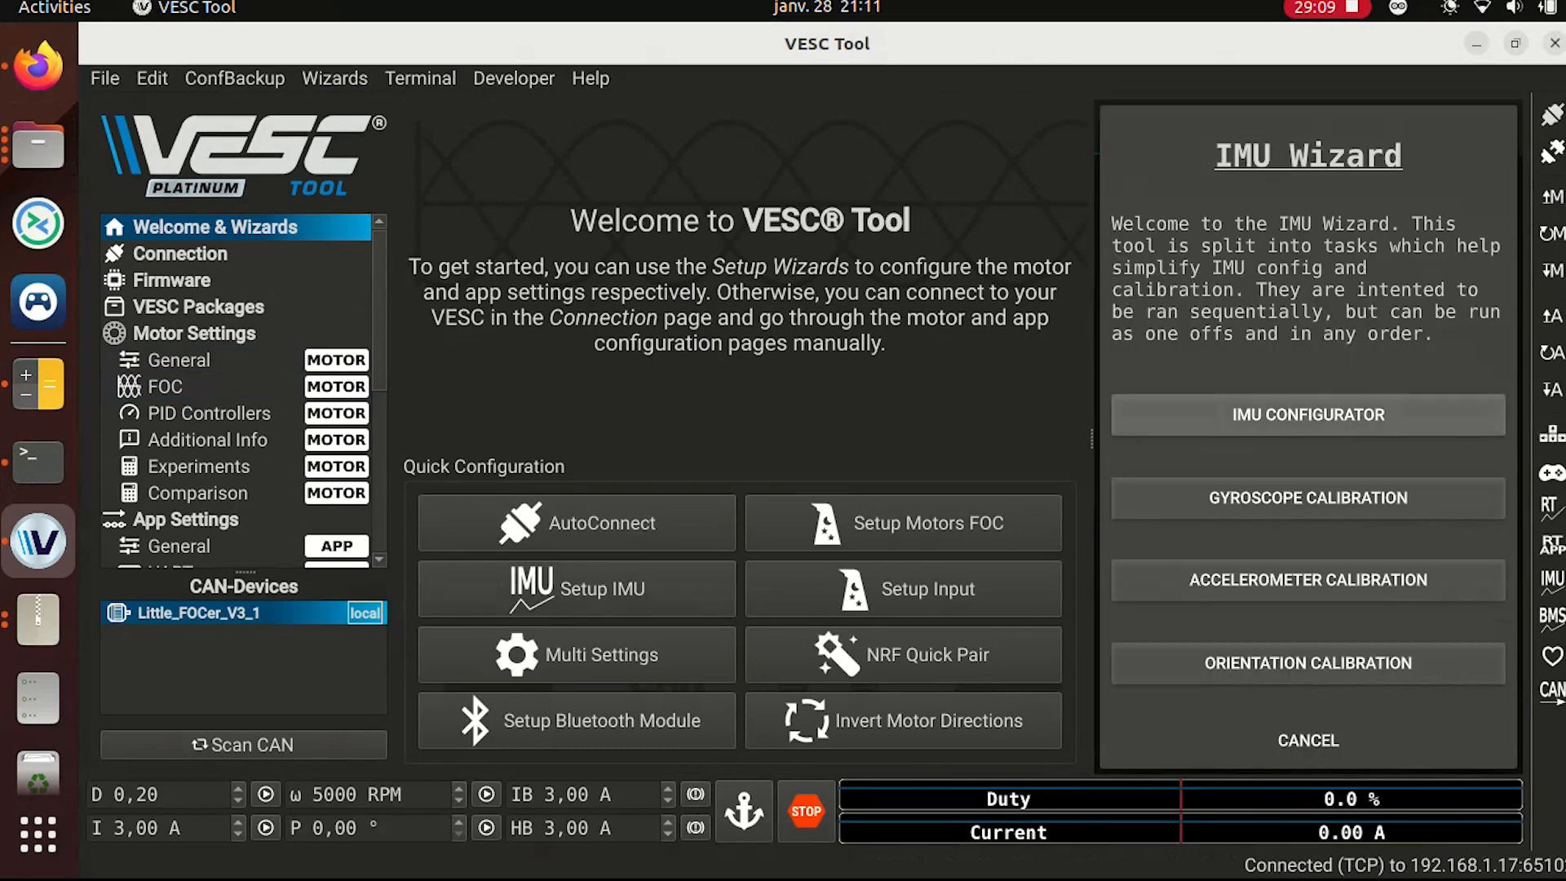
pyautogui.click(1308, 416)
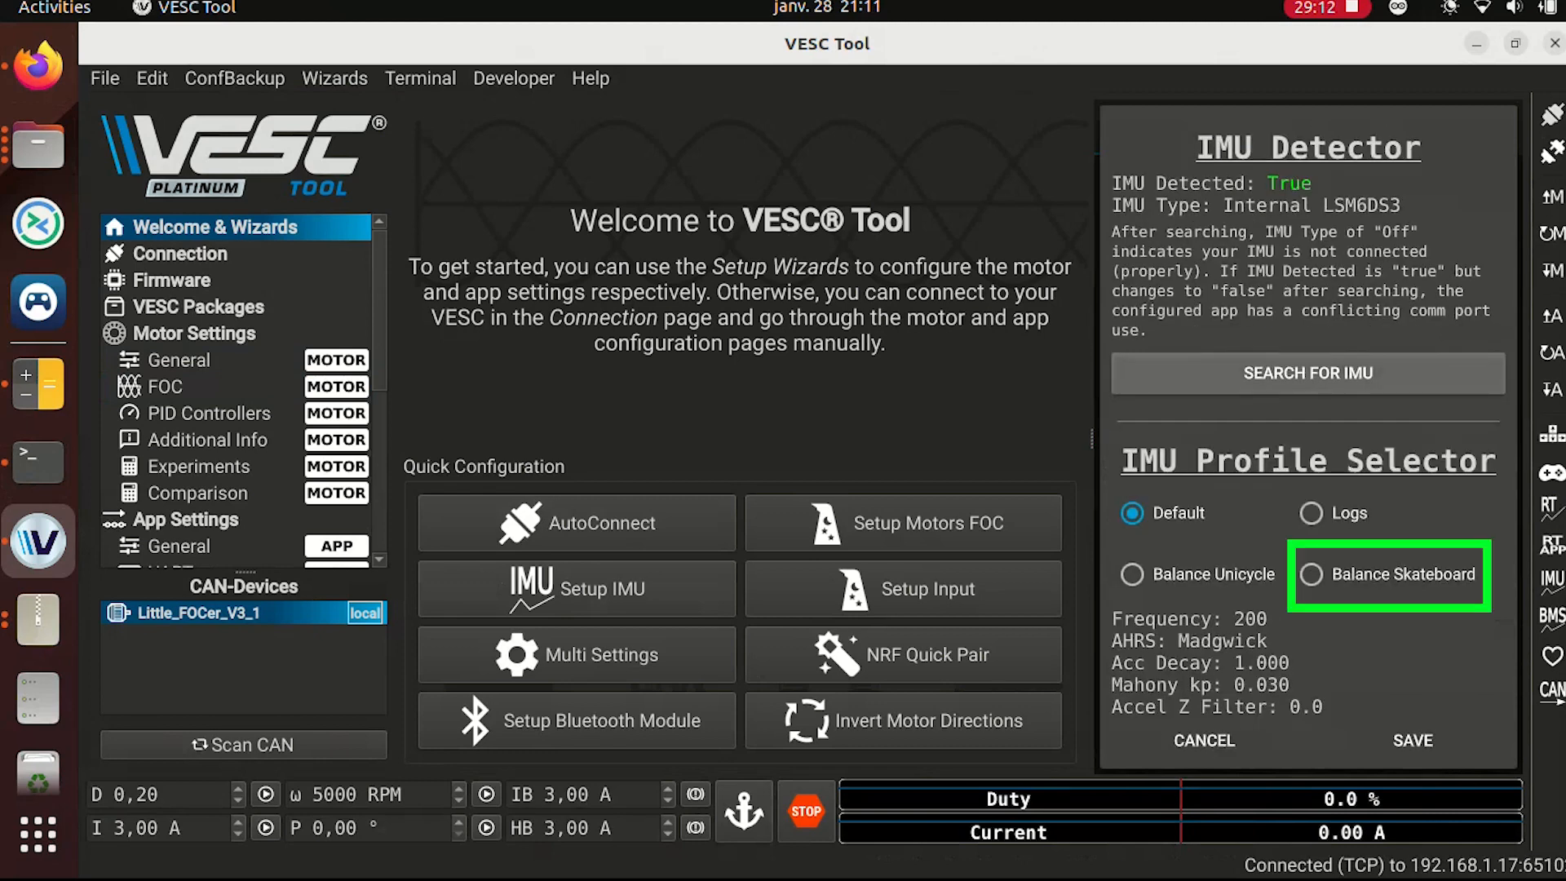
pyautogui.click(1311, 574)
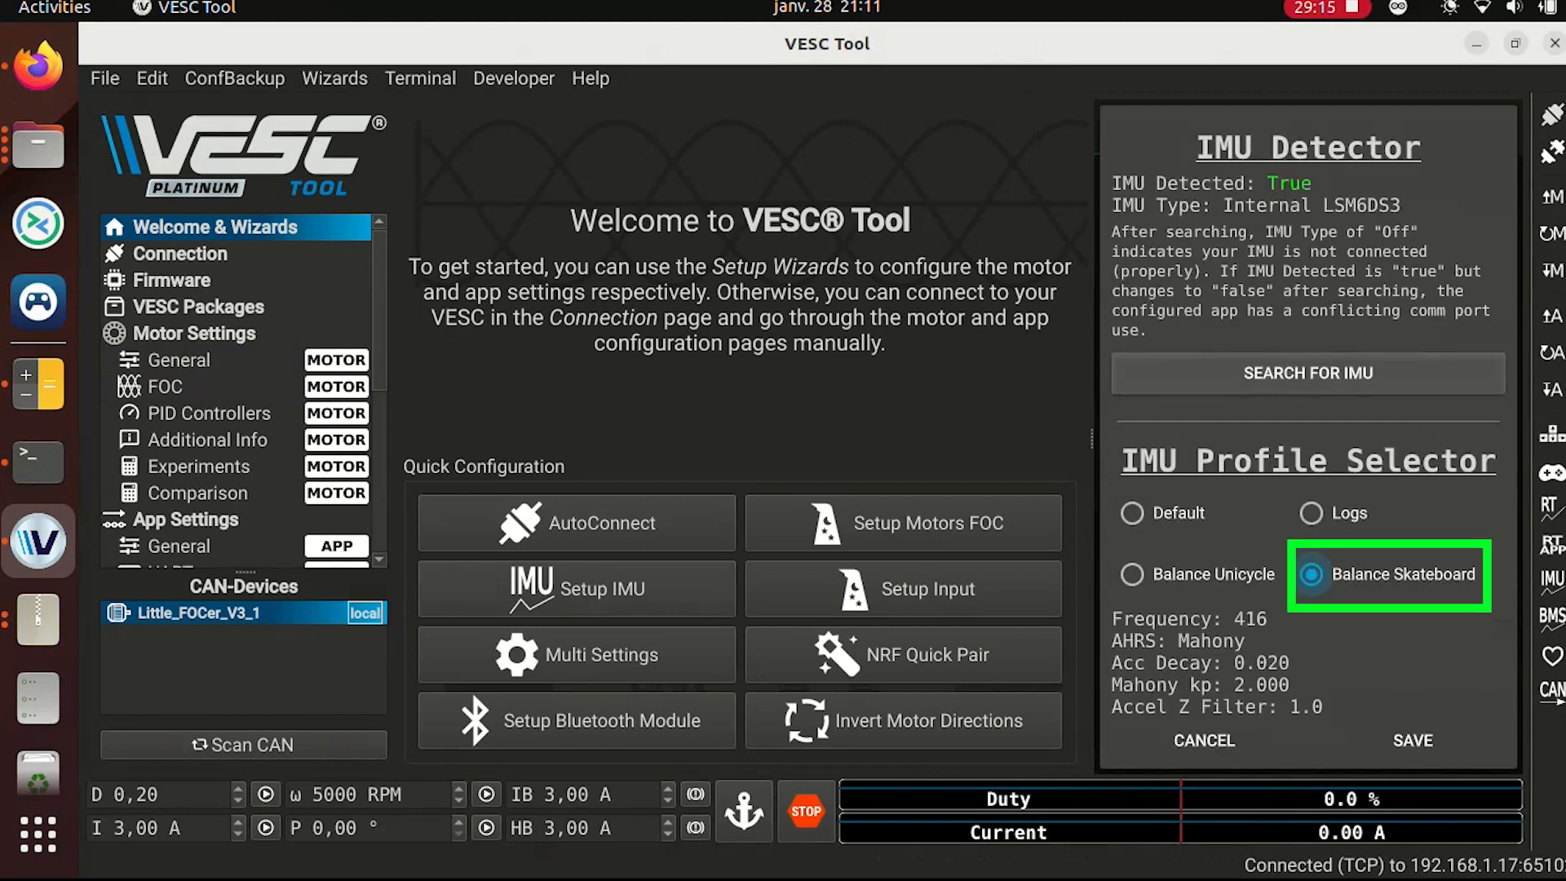
pyautogui.click(1413, 740)
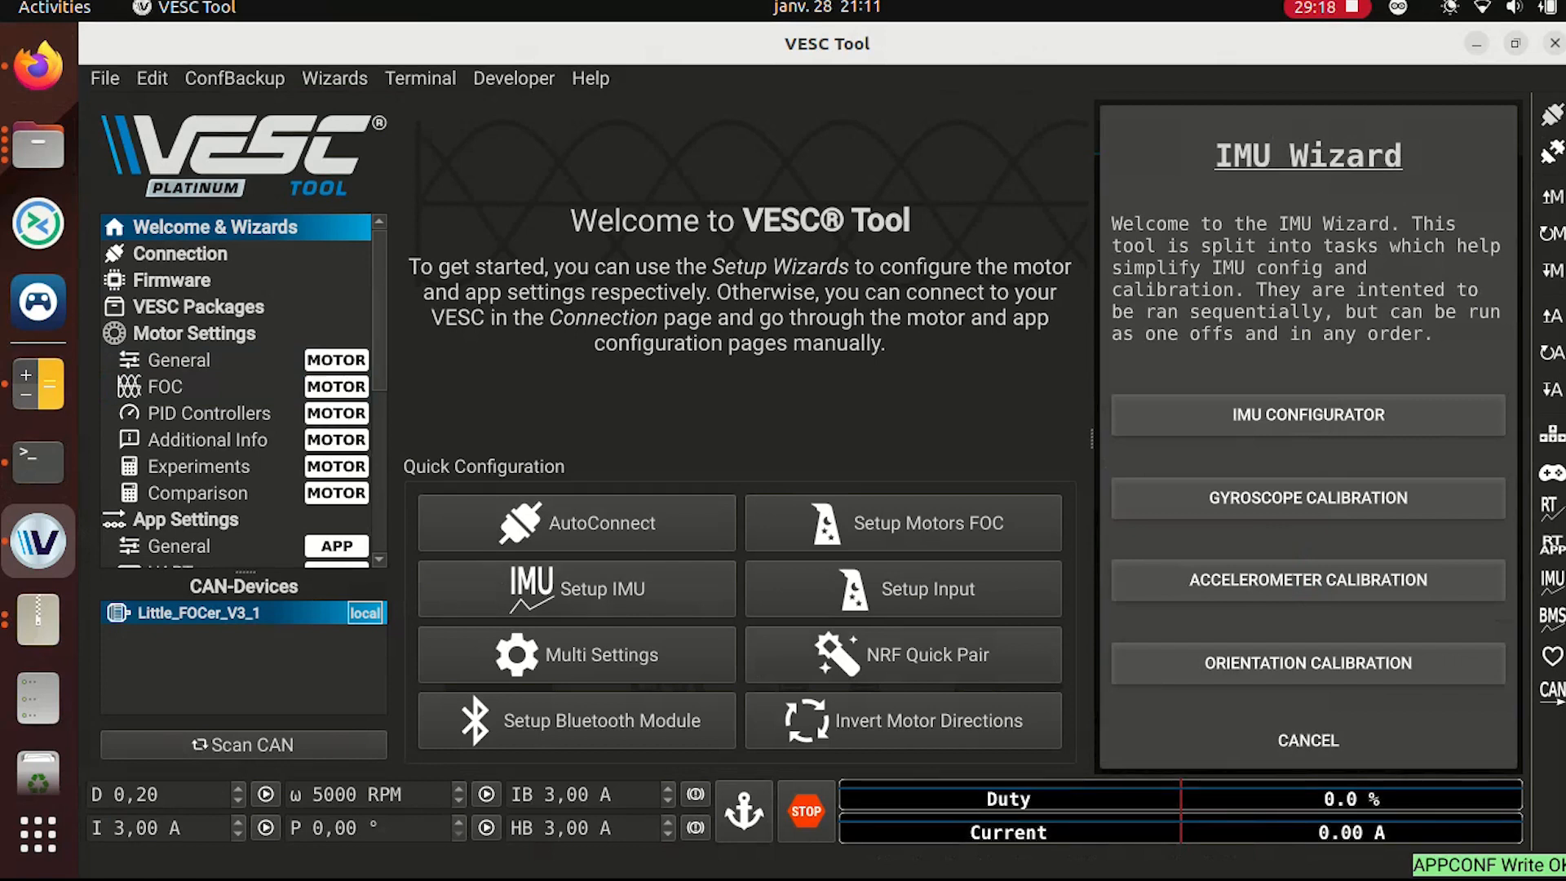
# - In the IMU app settings, set Sample Rate to 832 Hz
pyautogui.scroll(-4, 244, 392)
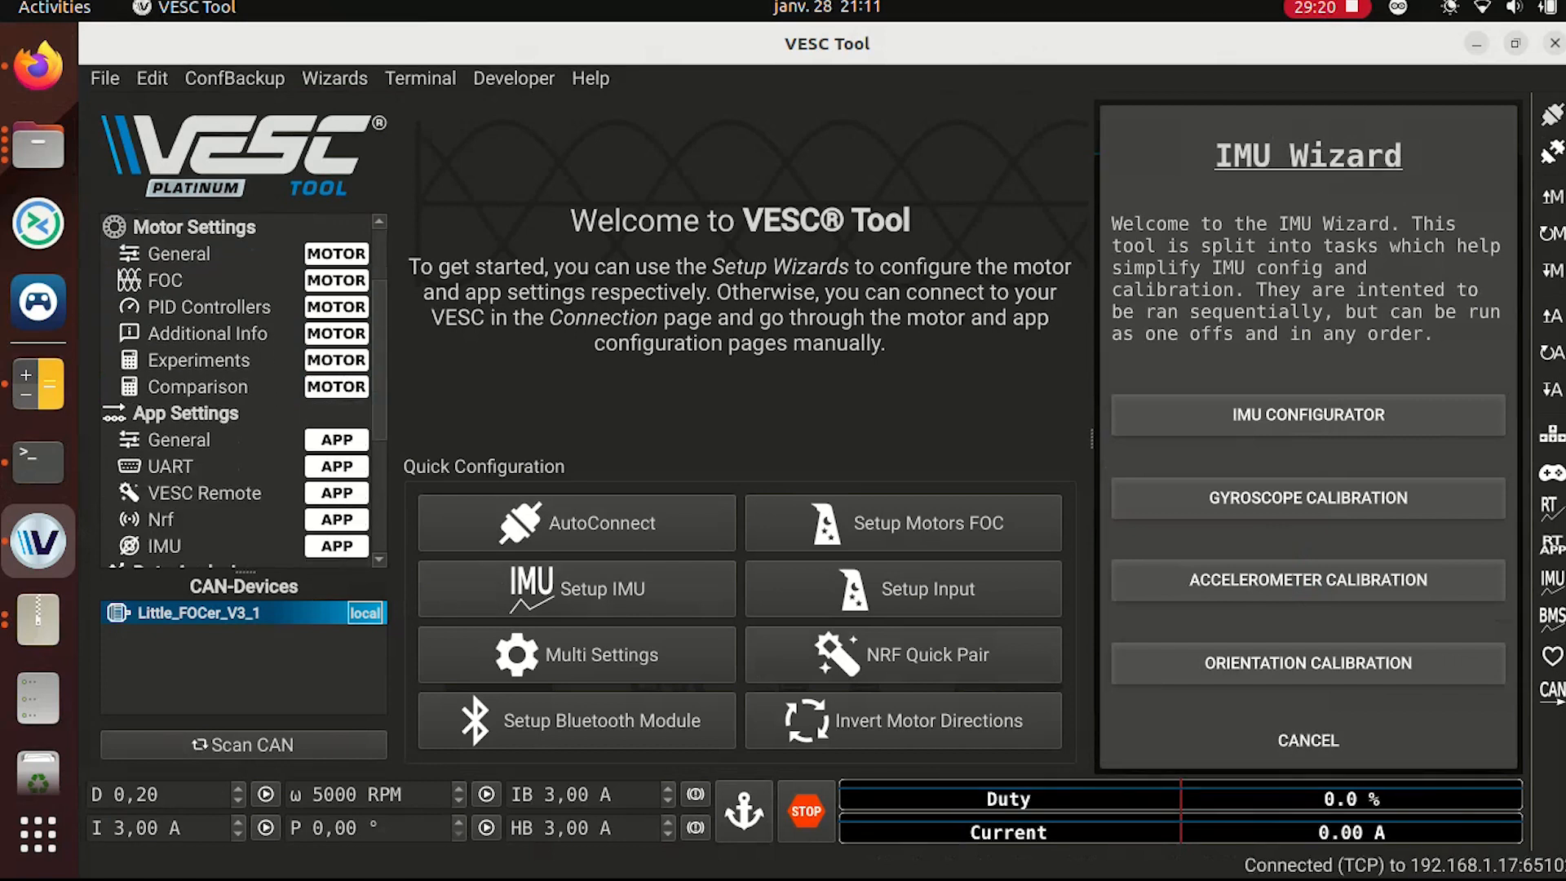
pyautogui.scroll(-1, 244, 391)
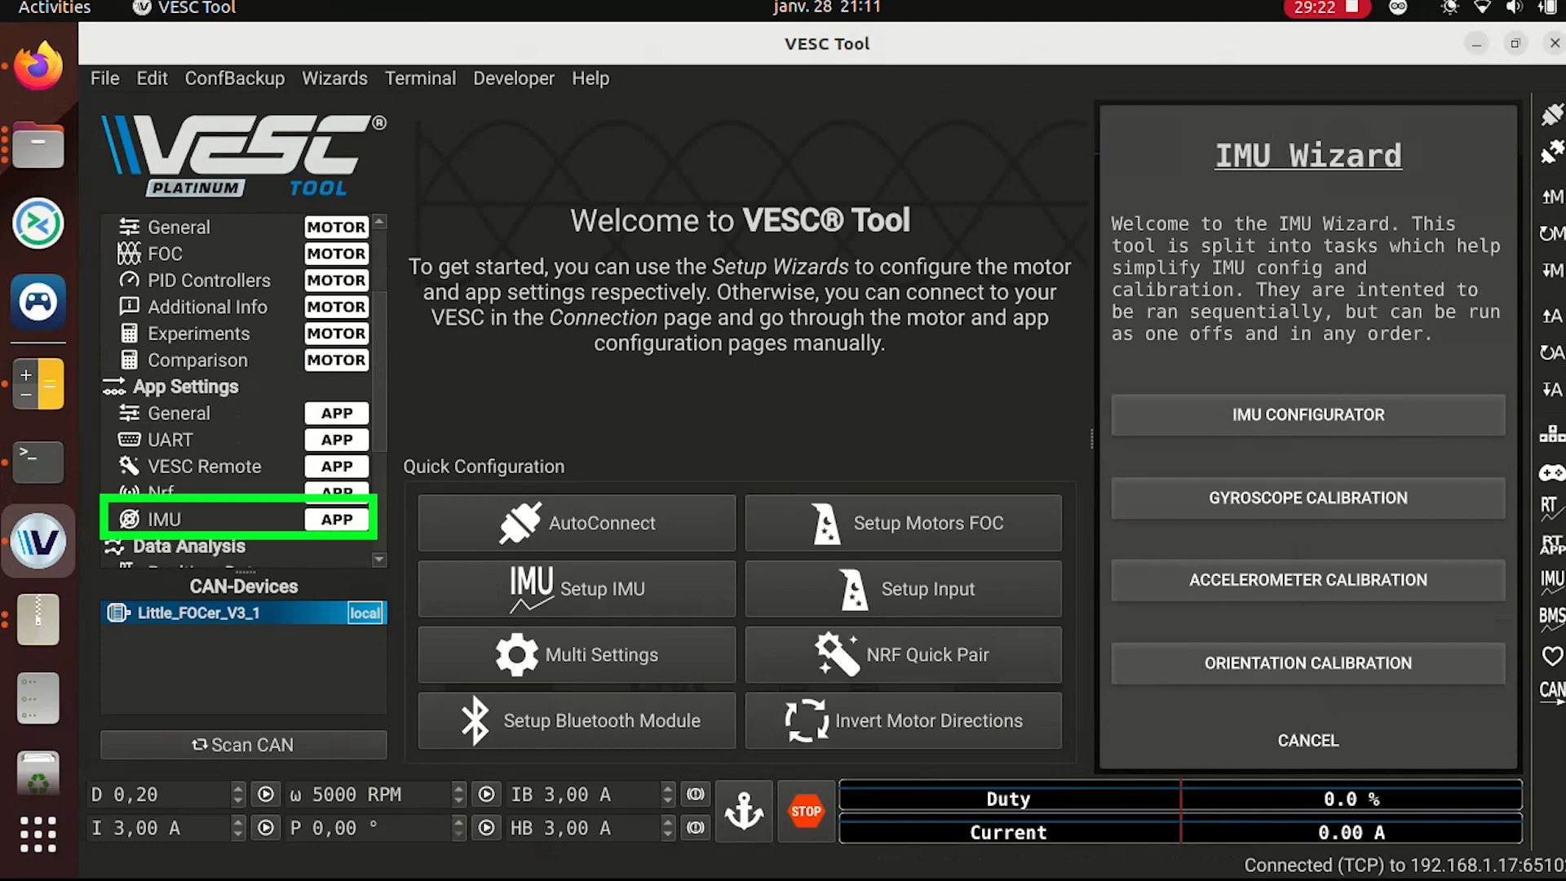
pyautogui.click(164, 520)
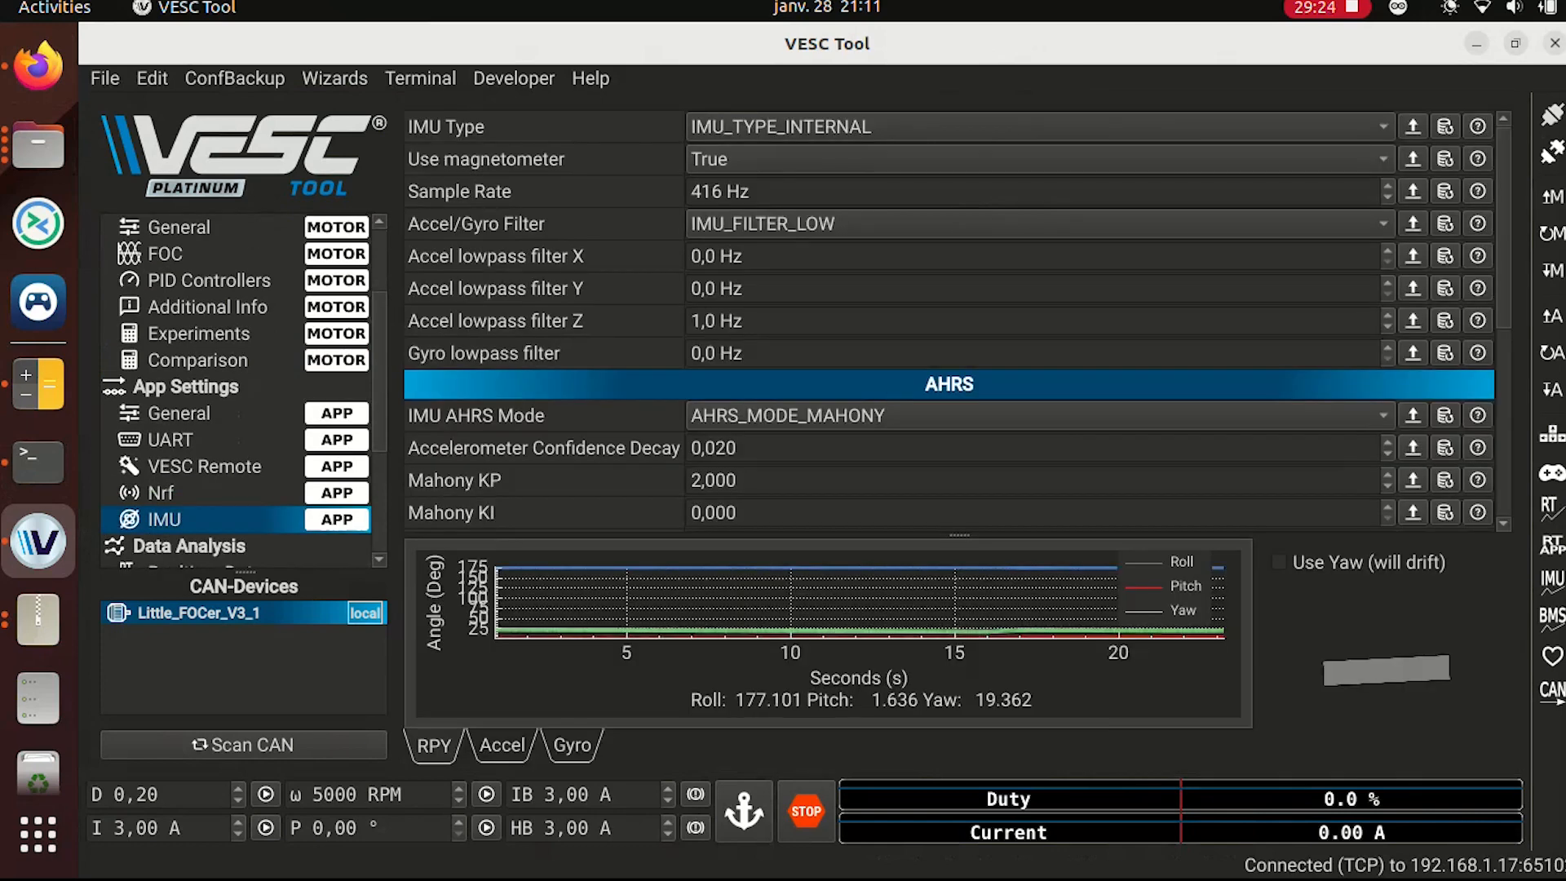
pyautogui.doubleClick(706, 192)
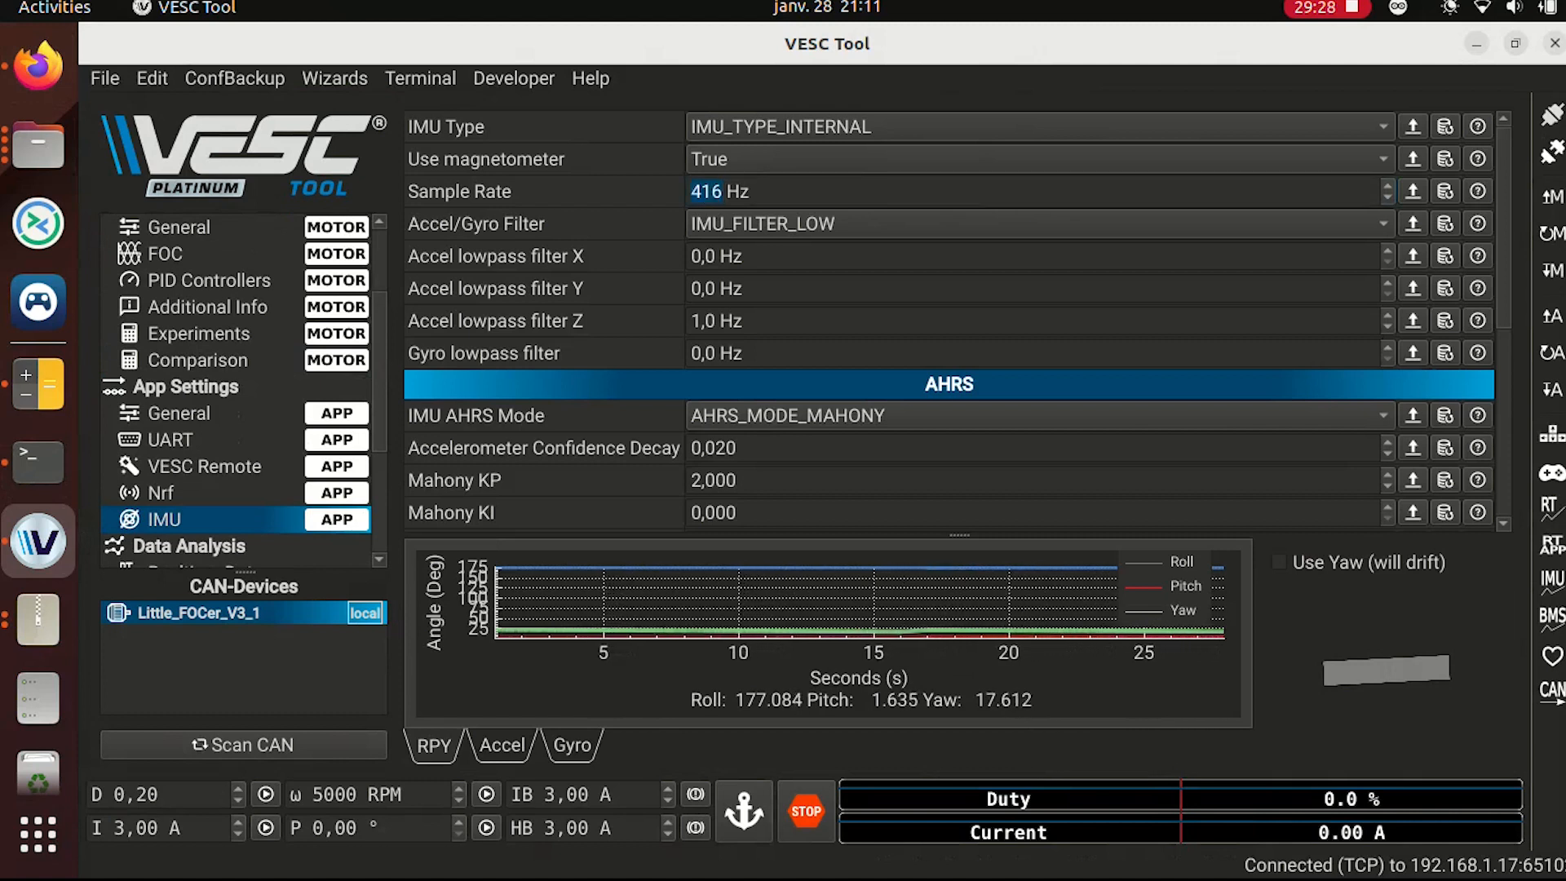
pyautogui.write('832')
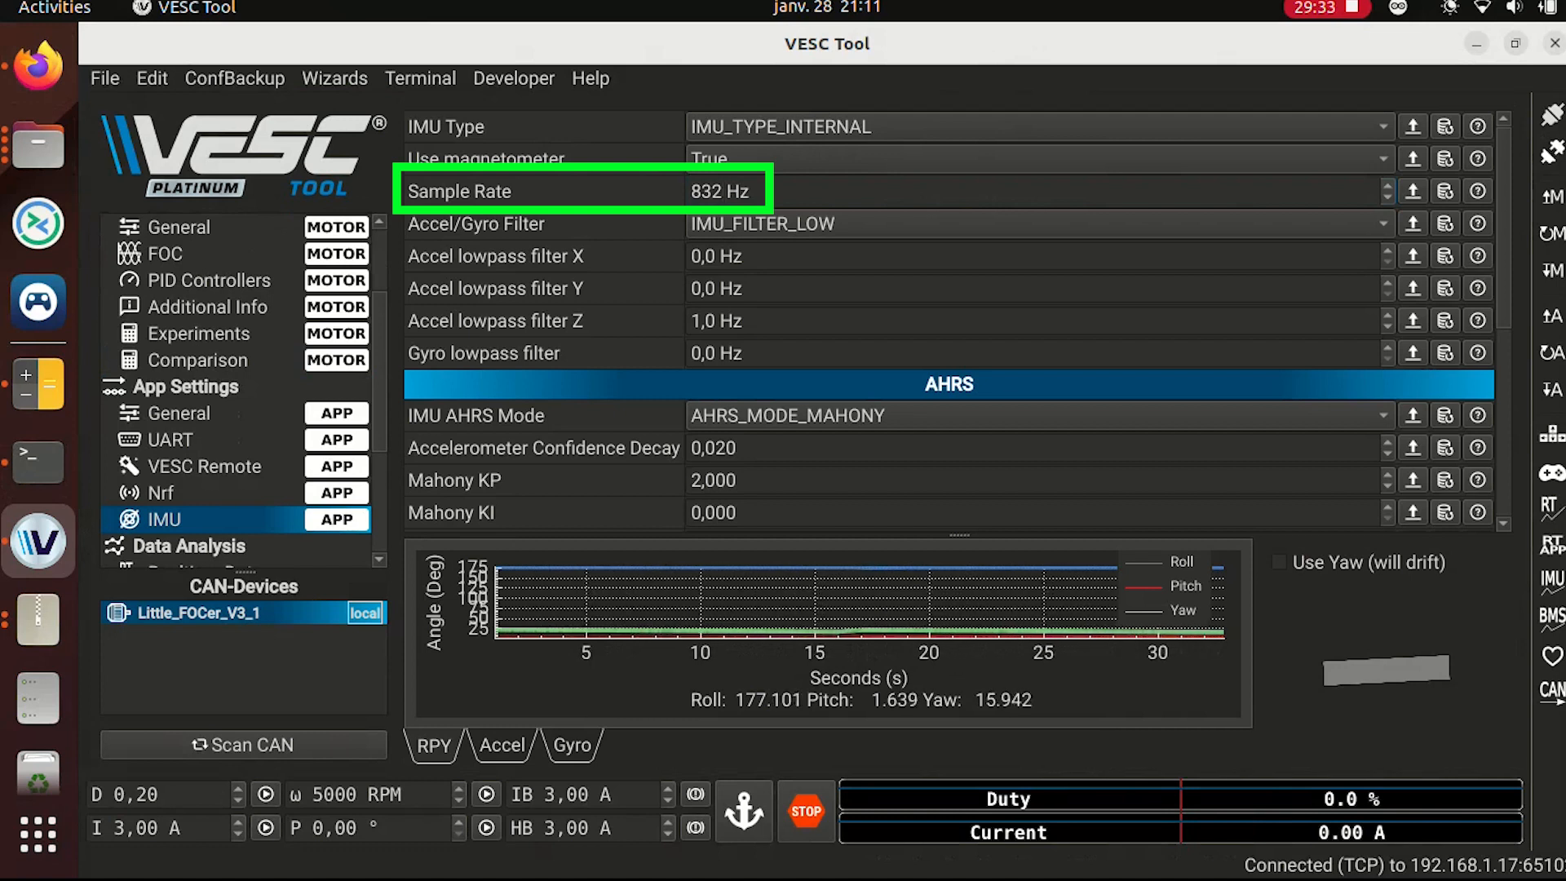
# - Set the IMU Gyro lowpass filter to 100 Hz and write the app configuration to the controller
pyautogui.click(743, 320)
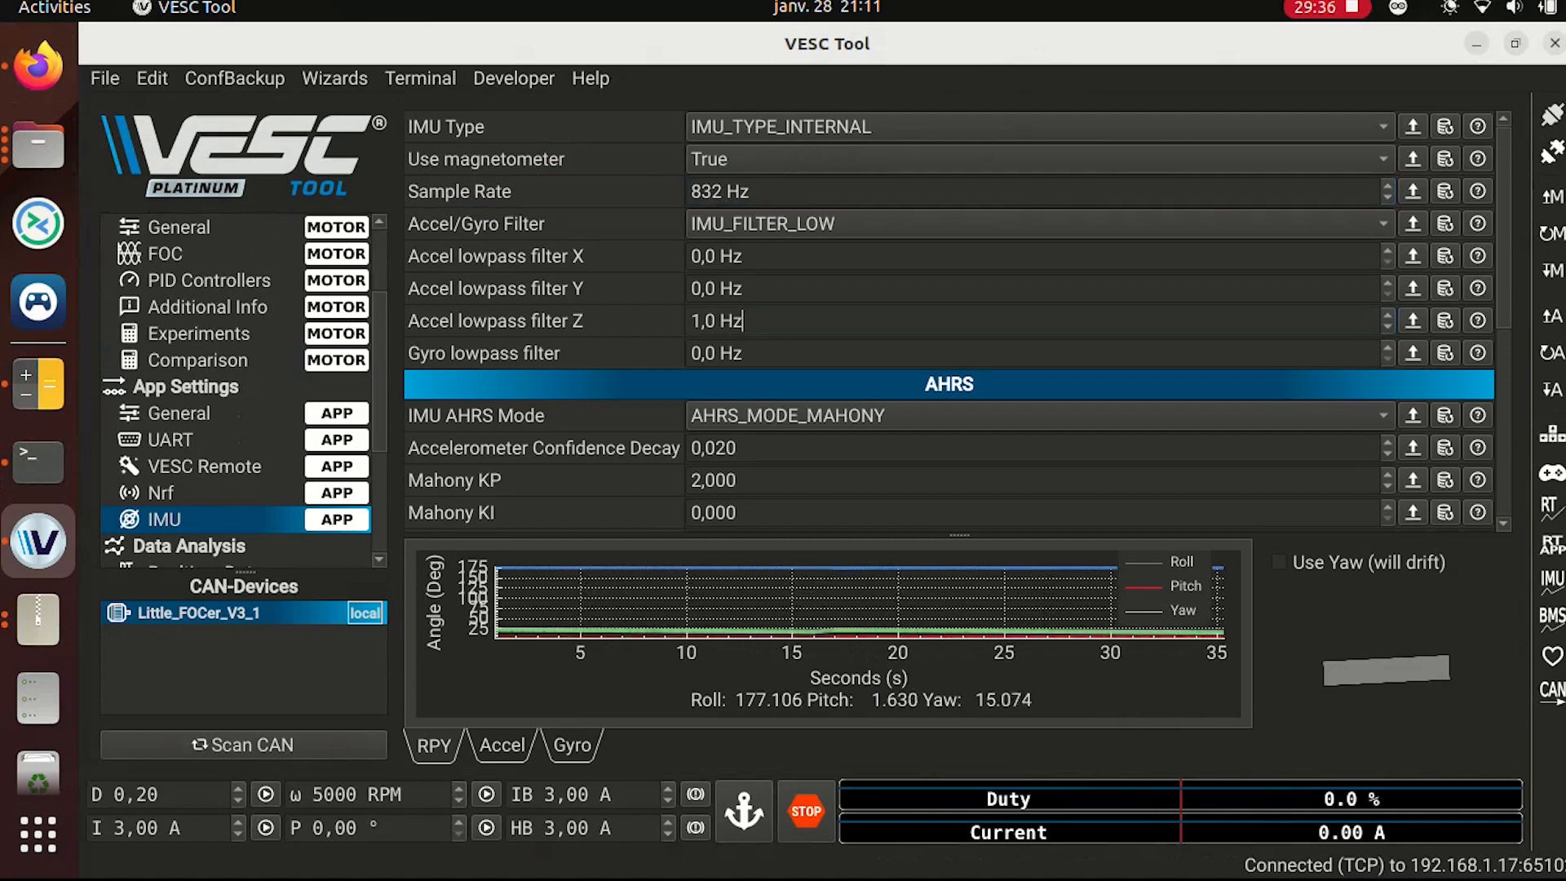
pyautogui.click(703, 353)
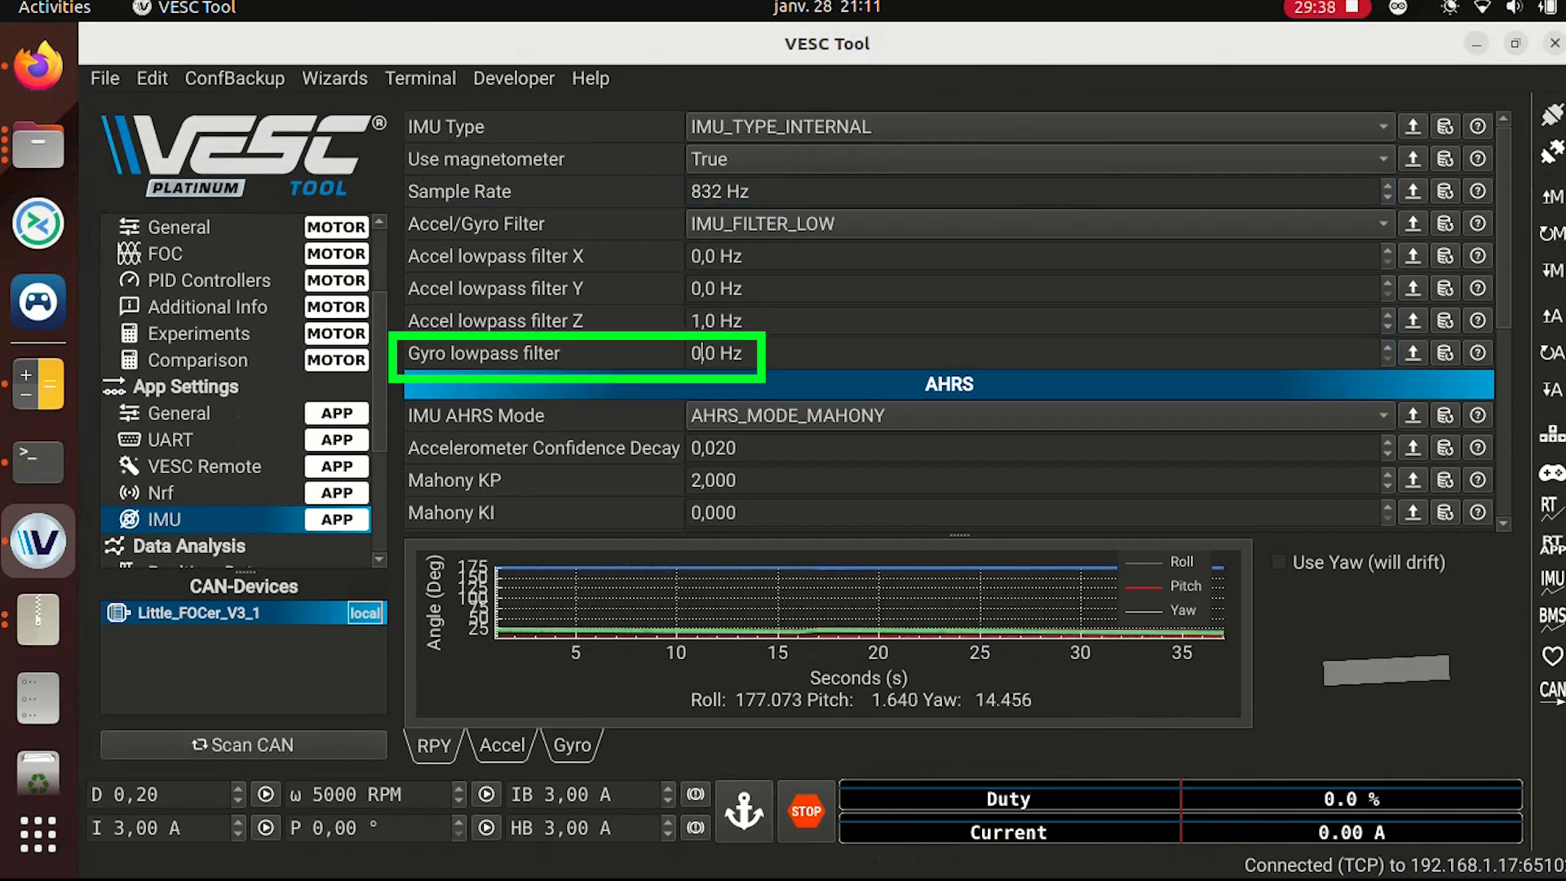
pyautogui.press('BackSpace')
pyautogui.write('100')
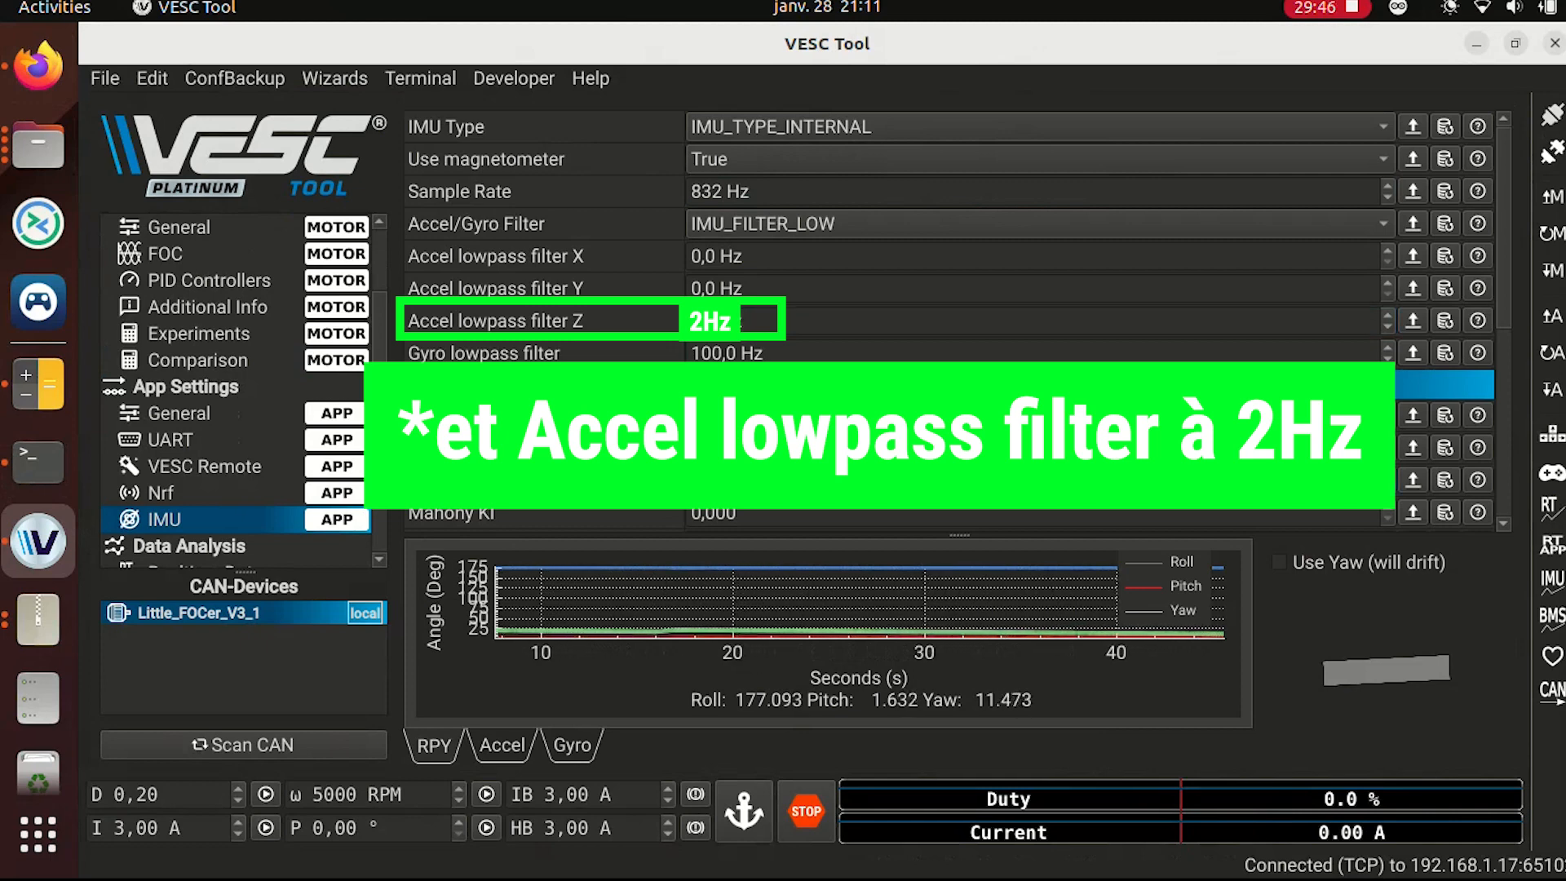
pyautogui.click(738, 481)
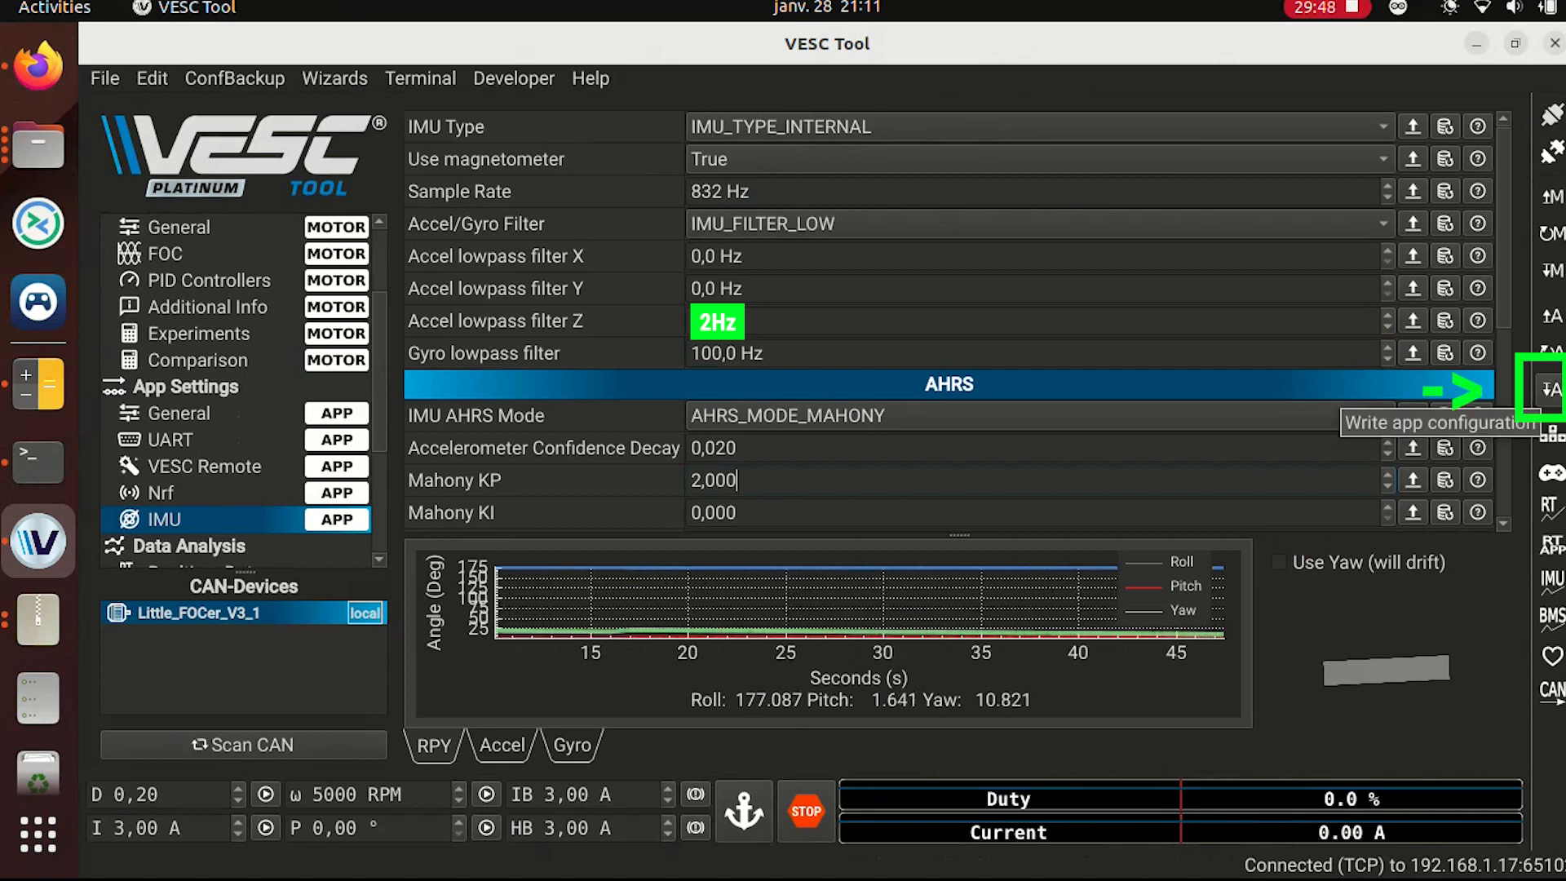
pyautogui.click(1549, 390)
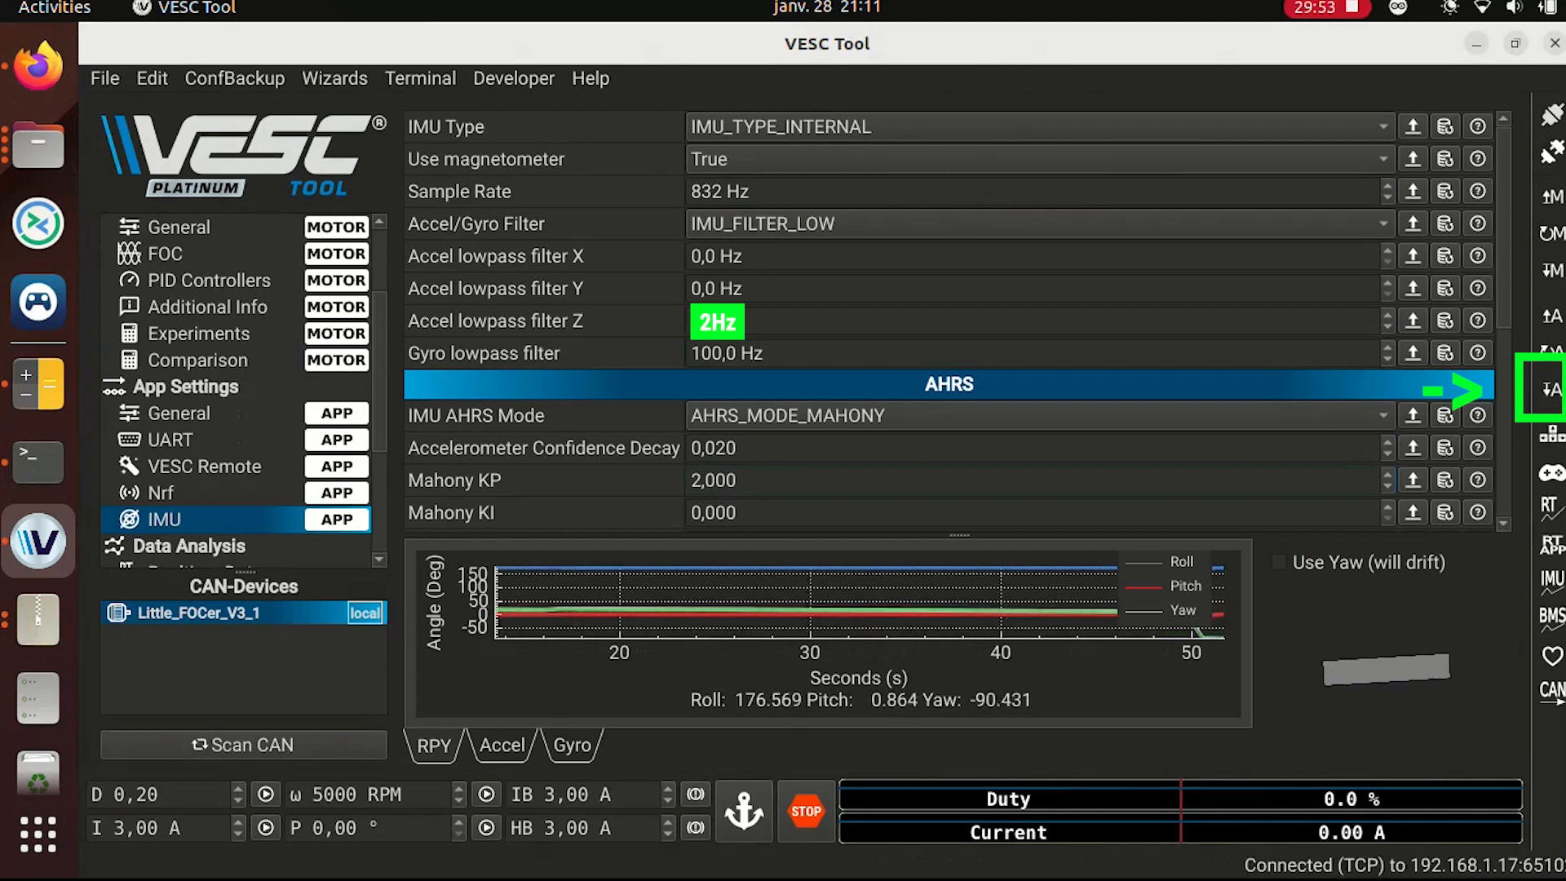
# - Run the gyroscope calibration from the IMU wizard and save the stabilized offsets
pyautogui.scroll(3, 236, 326)
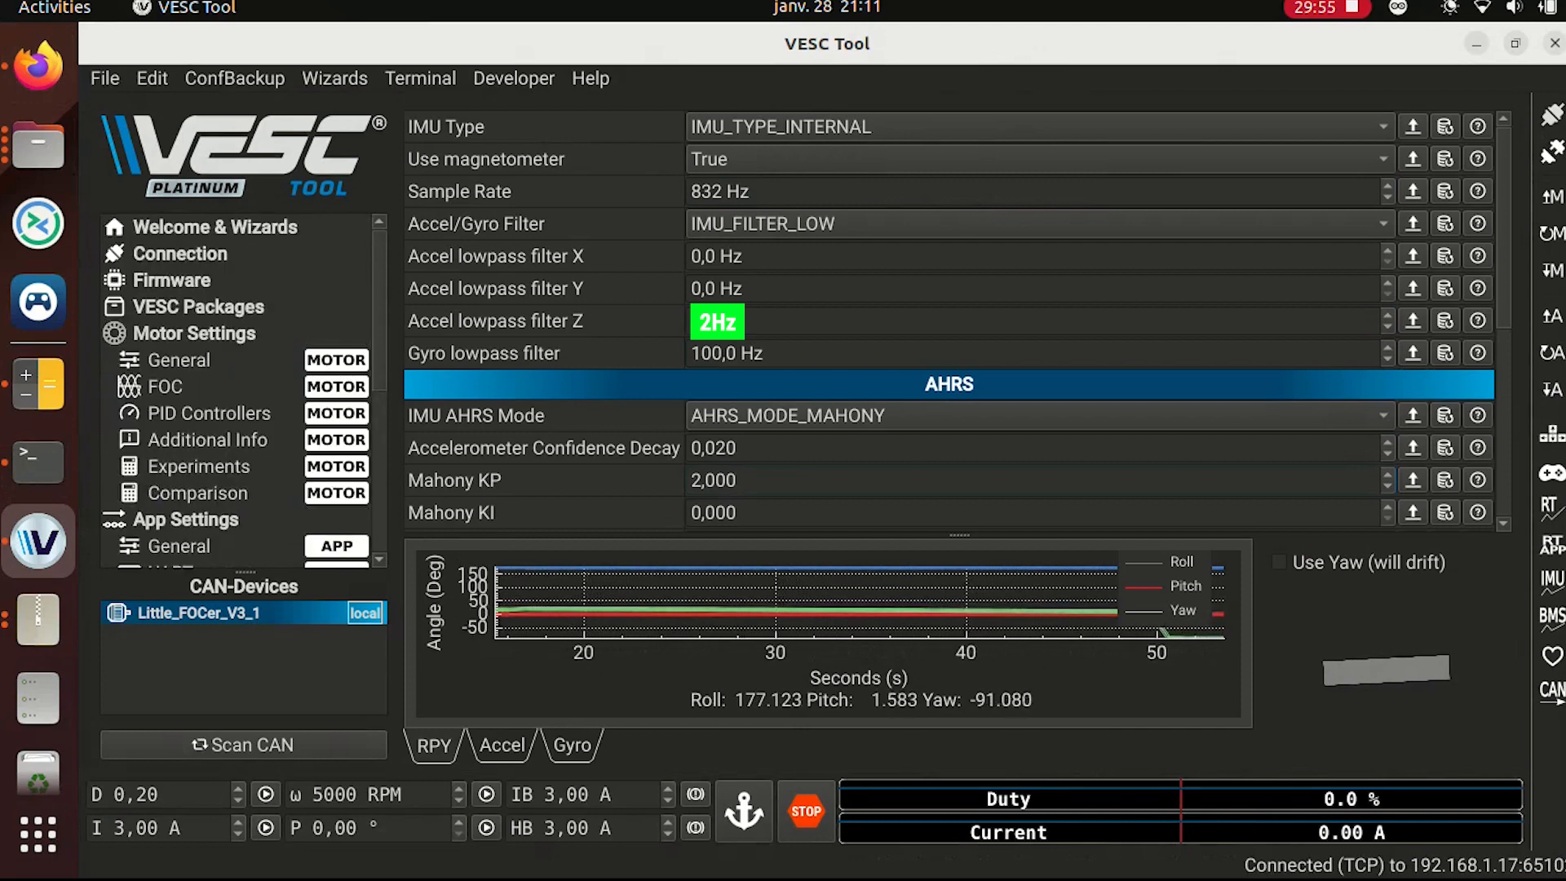
pyautogui.click(215, 227)
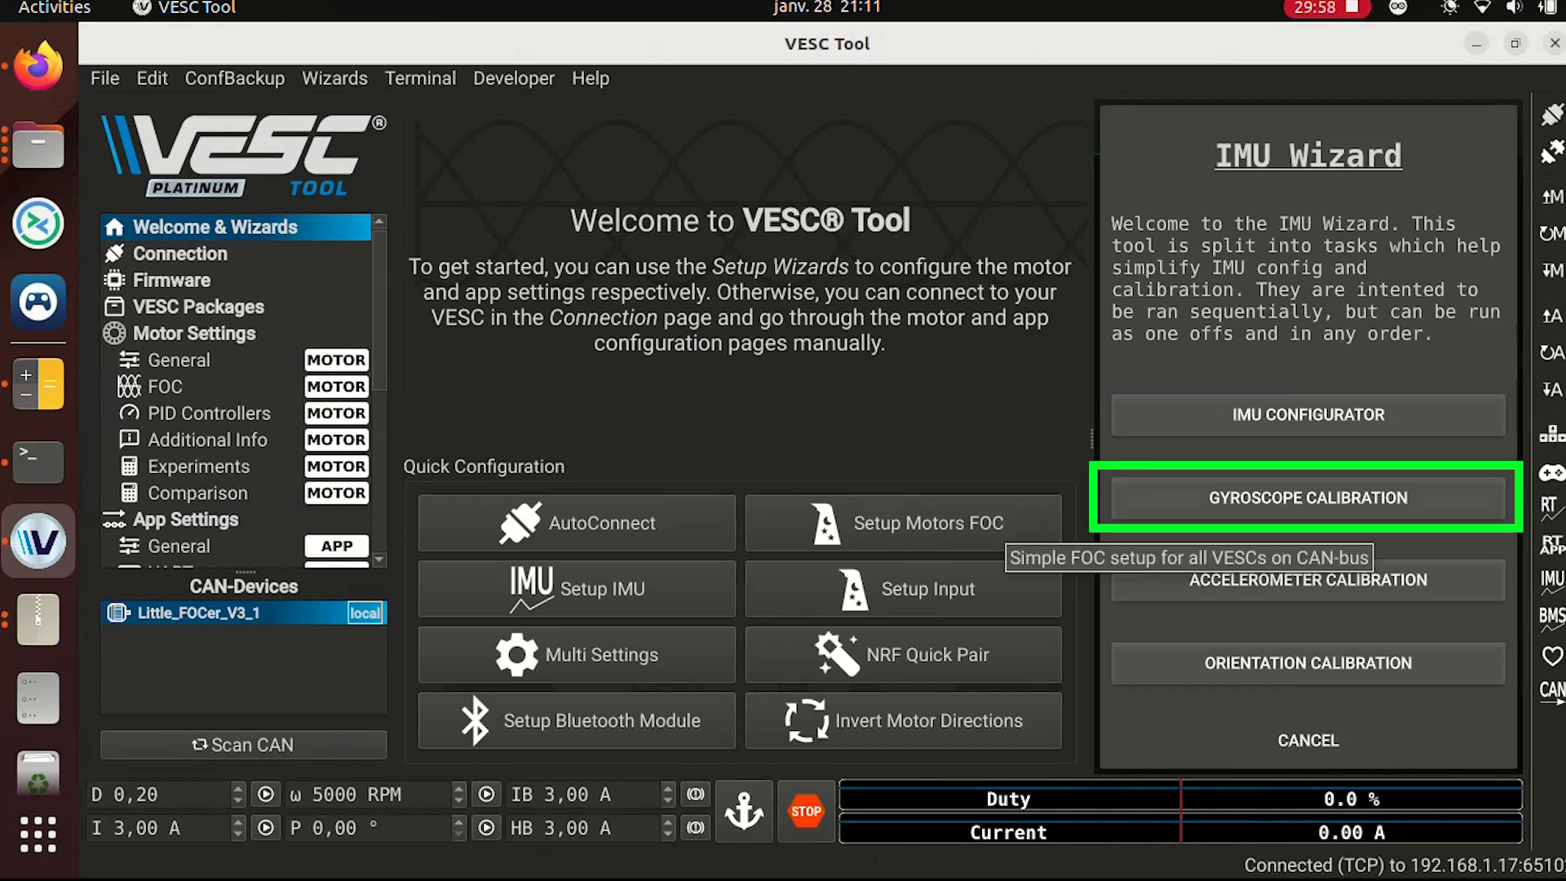
pyautogui.click(1308, 498)
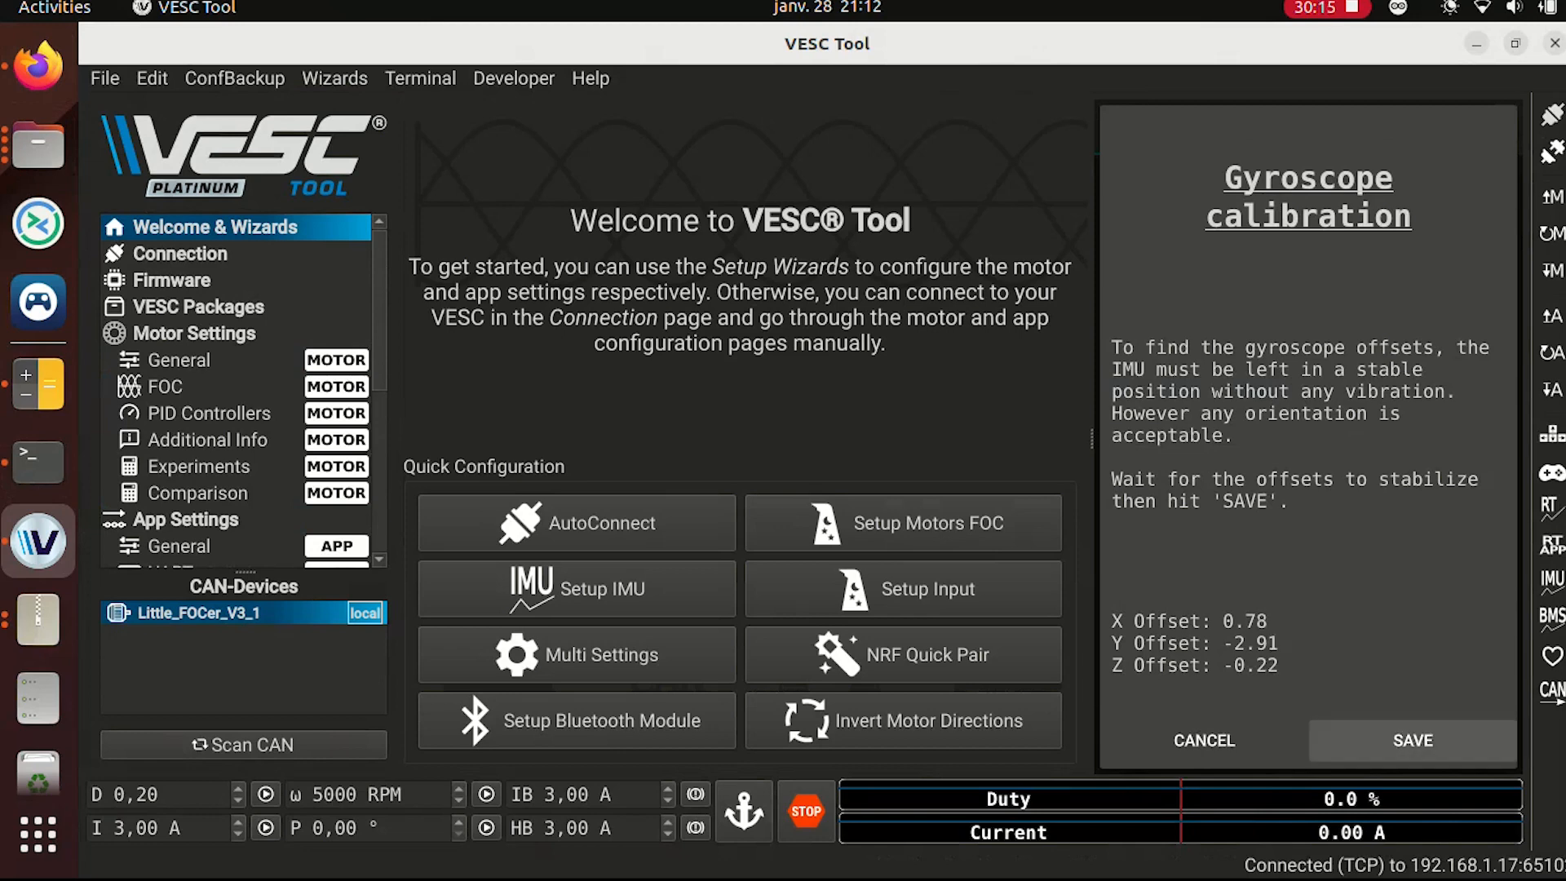
pyautogui.click(1412, 740)
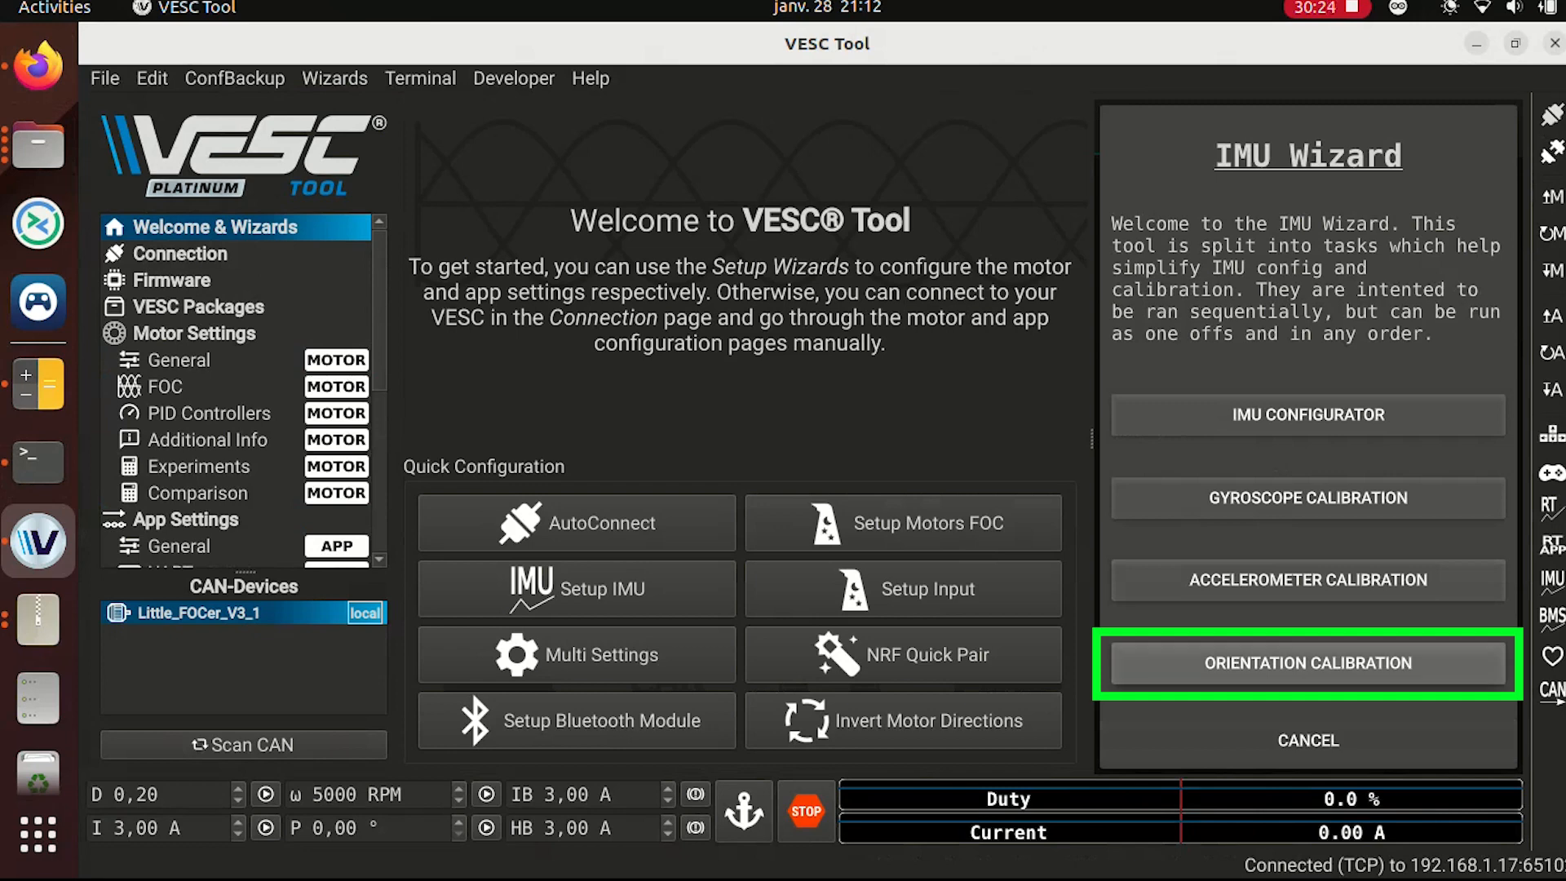
# - Run the IMU orientation calibration and save it through the yaw angle, and check the rotation and offset values in the IMU app settings
pyautogui.click(1308, 663)
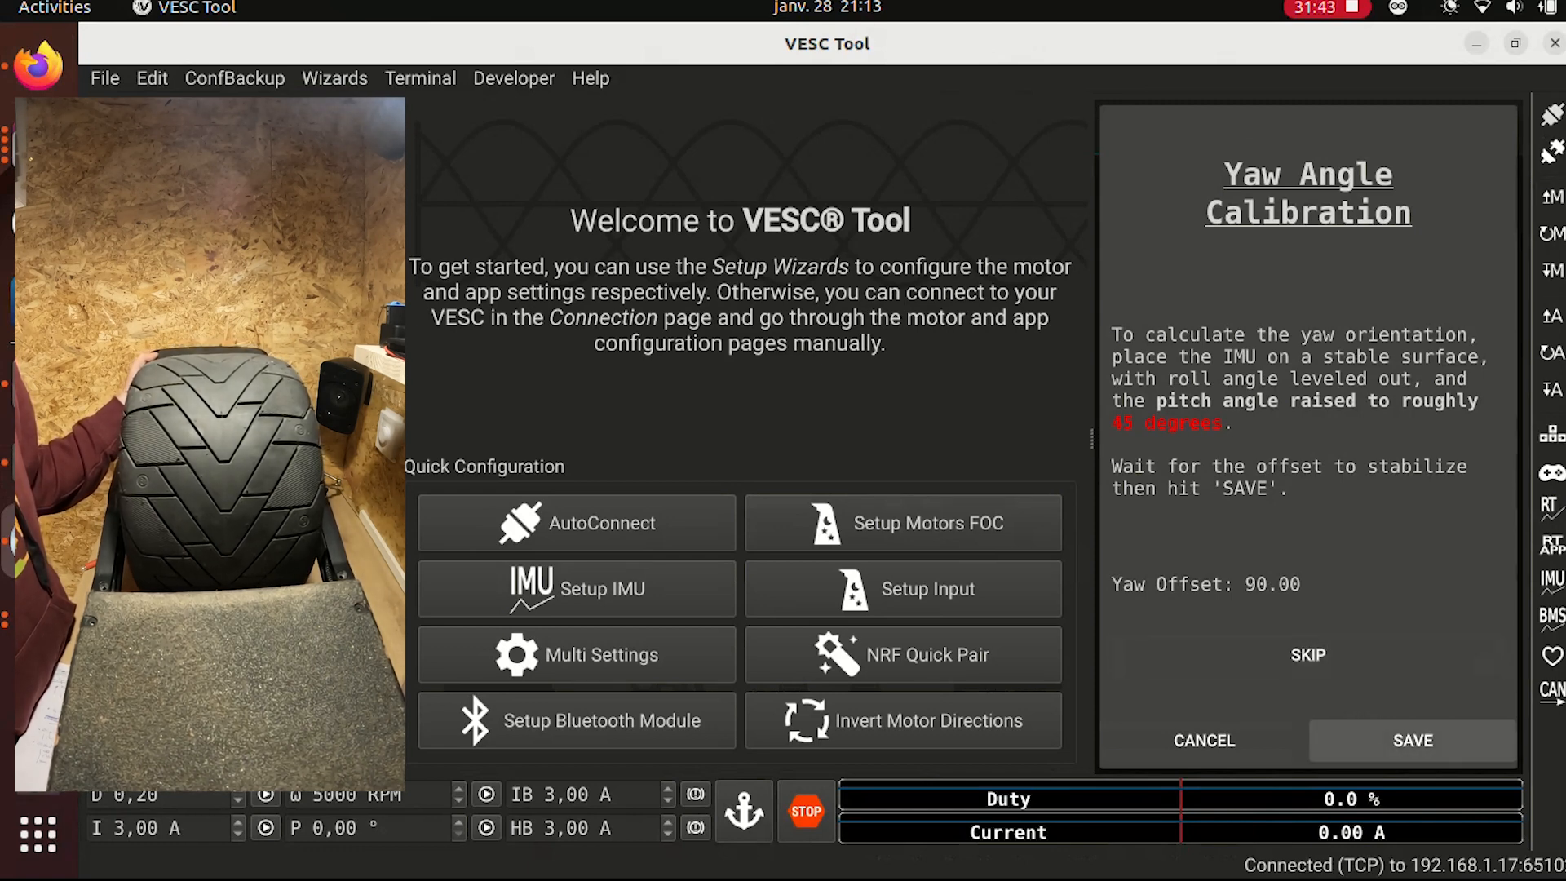
pyautogui.click(1412, 740)
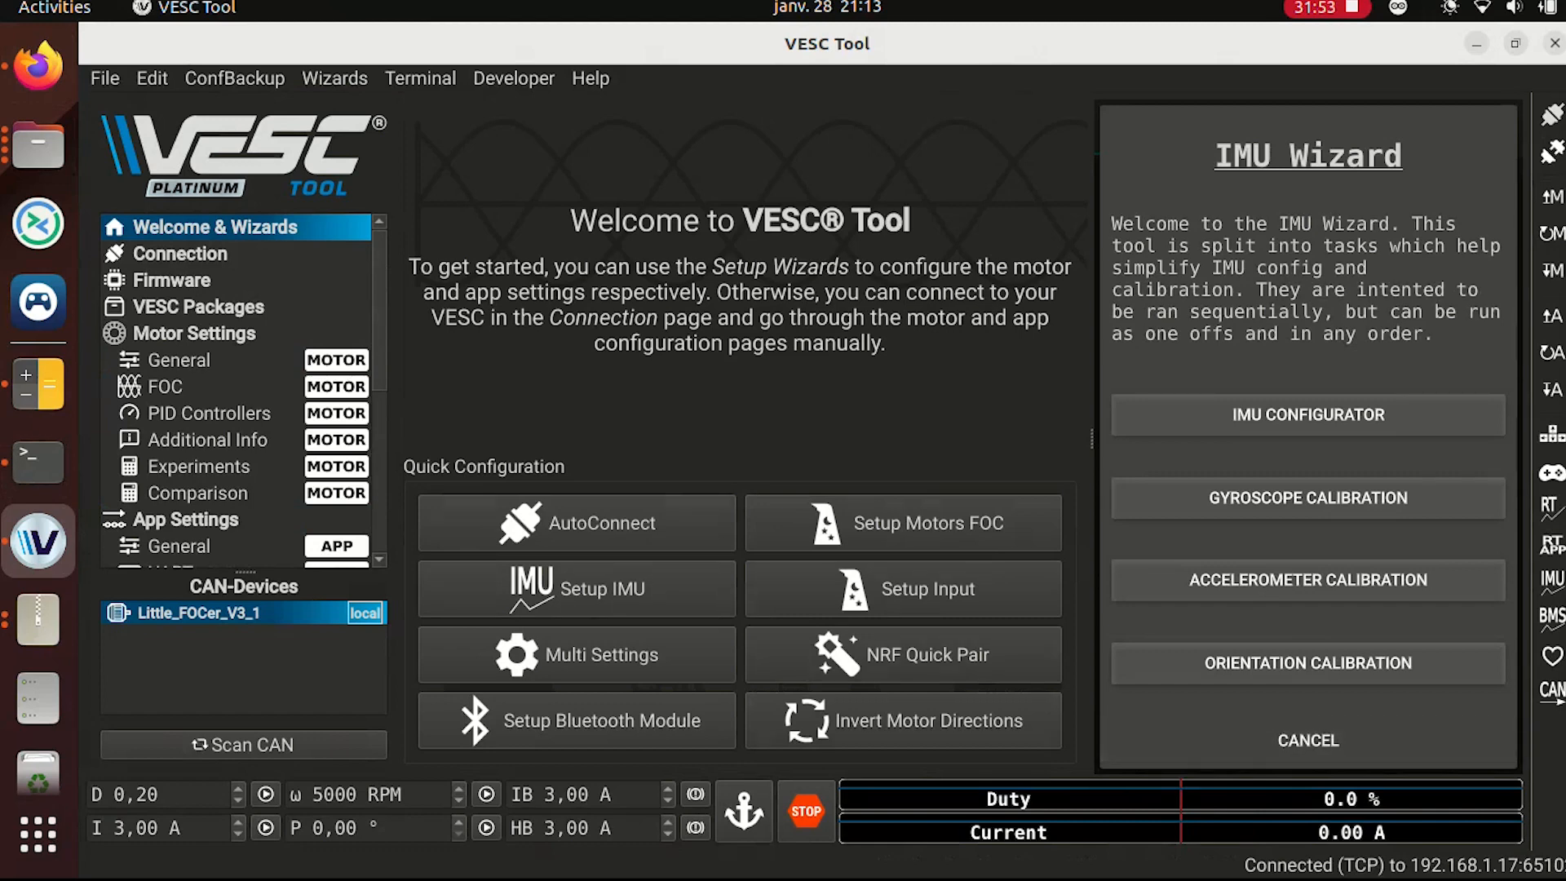
pyautogui.scroll(-5, 236, 392)
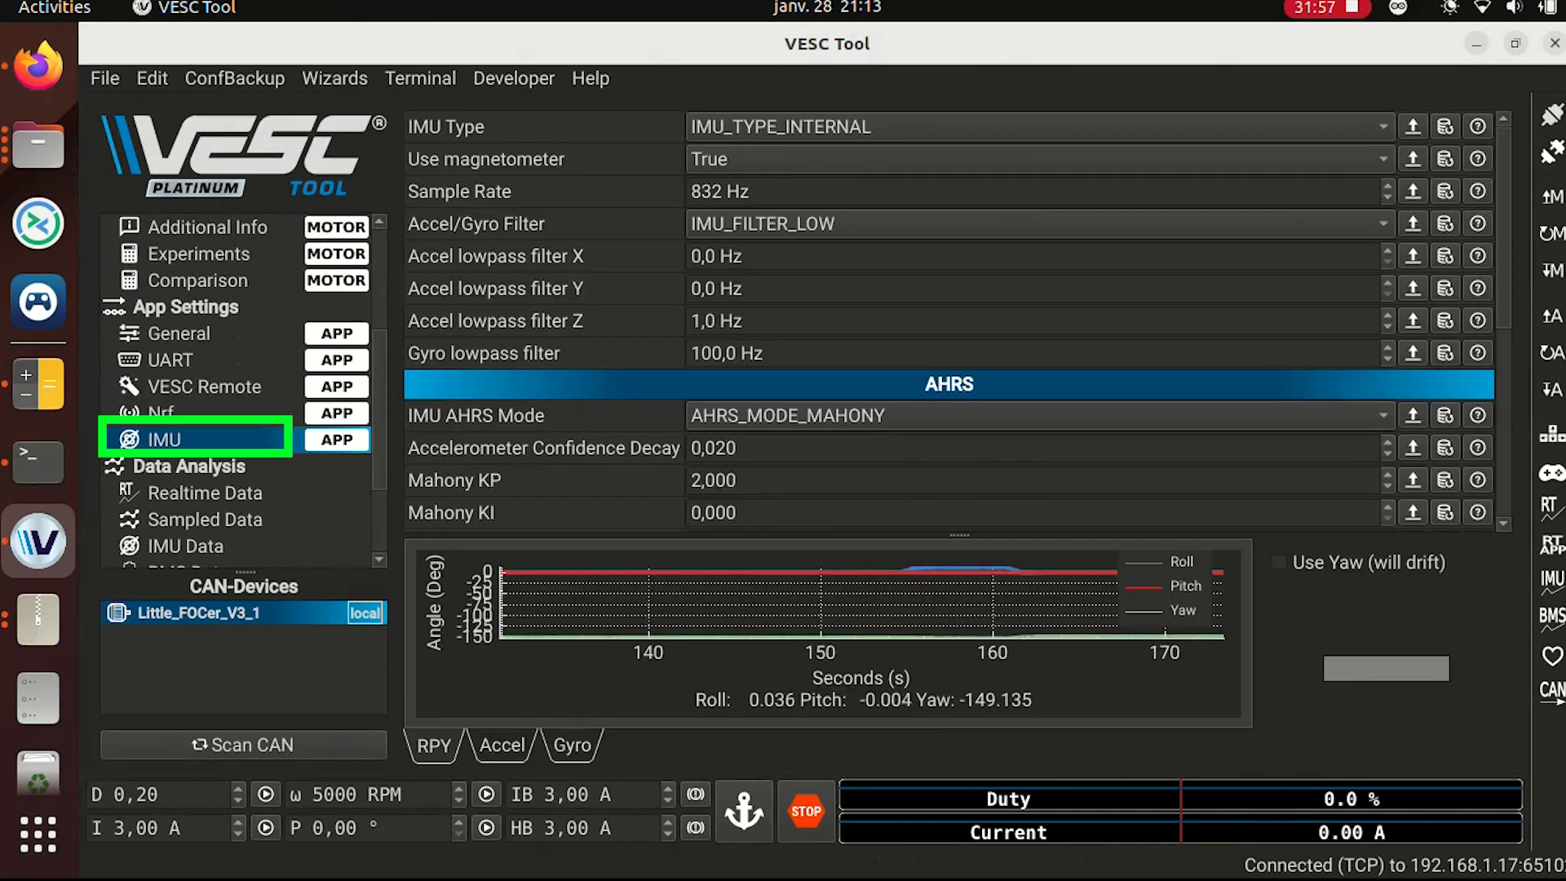
pyautogui.scroll(-1, 950, 327)
pyautogui.scroll(-5, 950, 327)
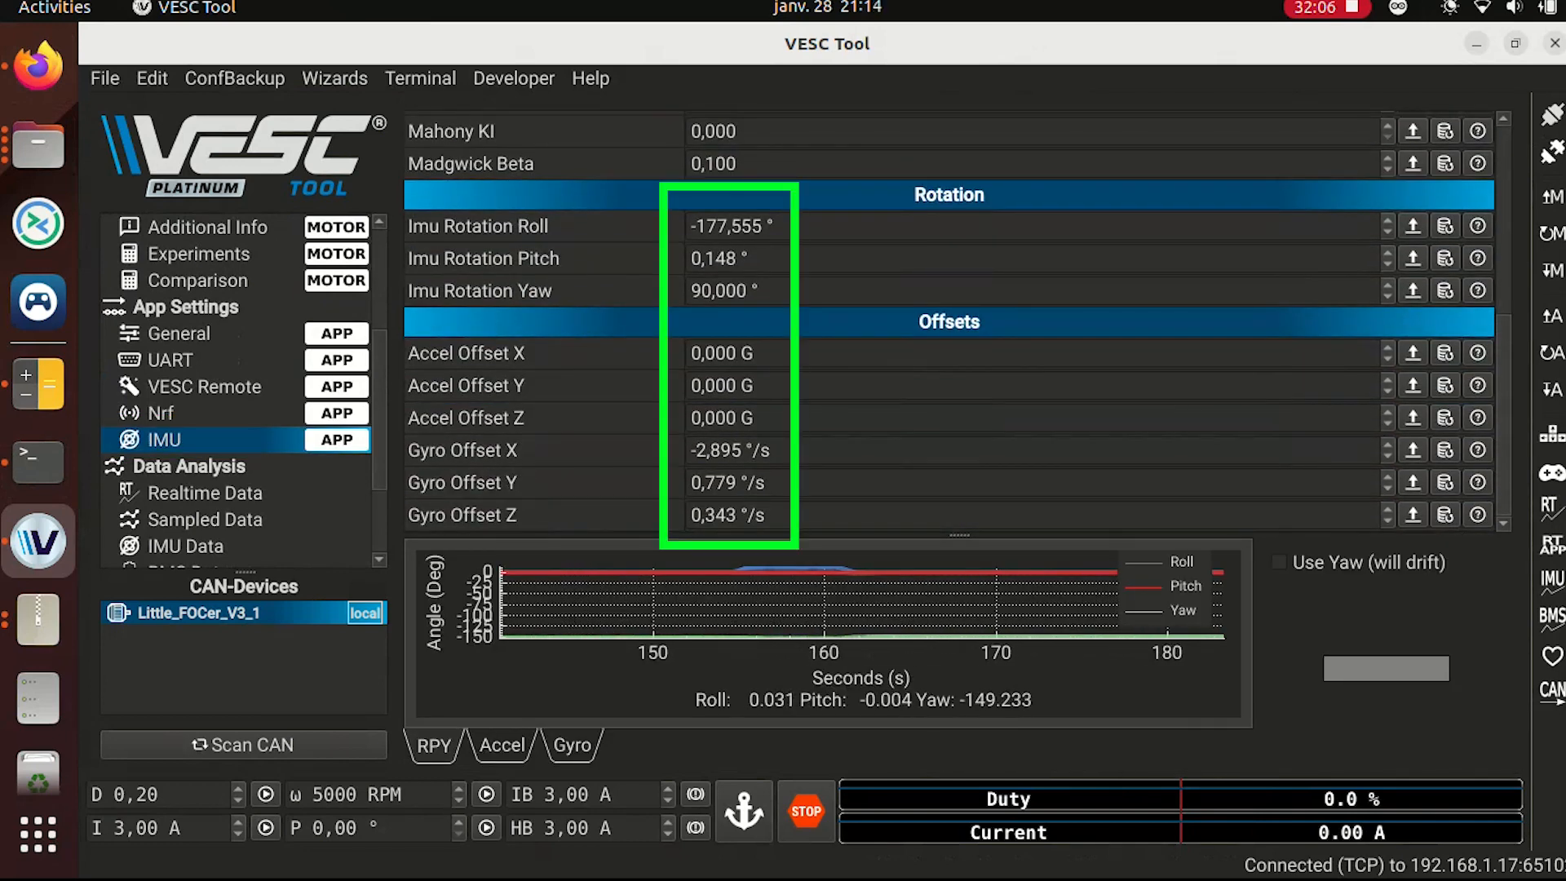
pyautogui.scroll(5, 950, 326)
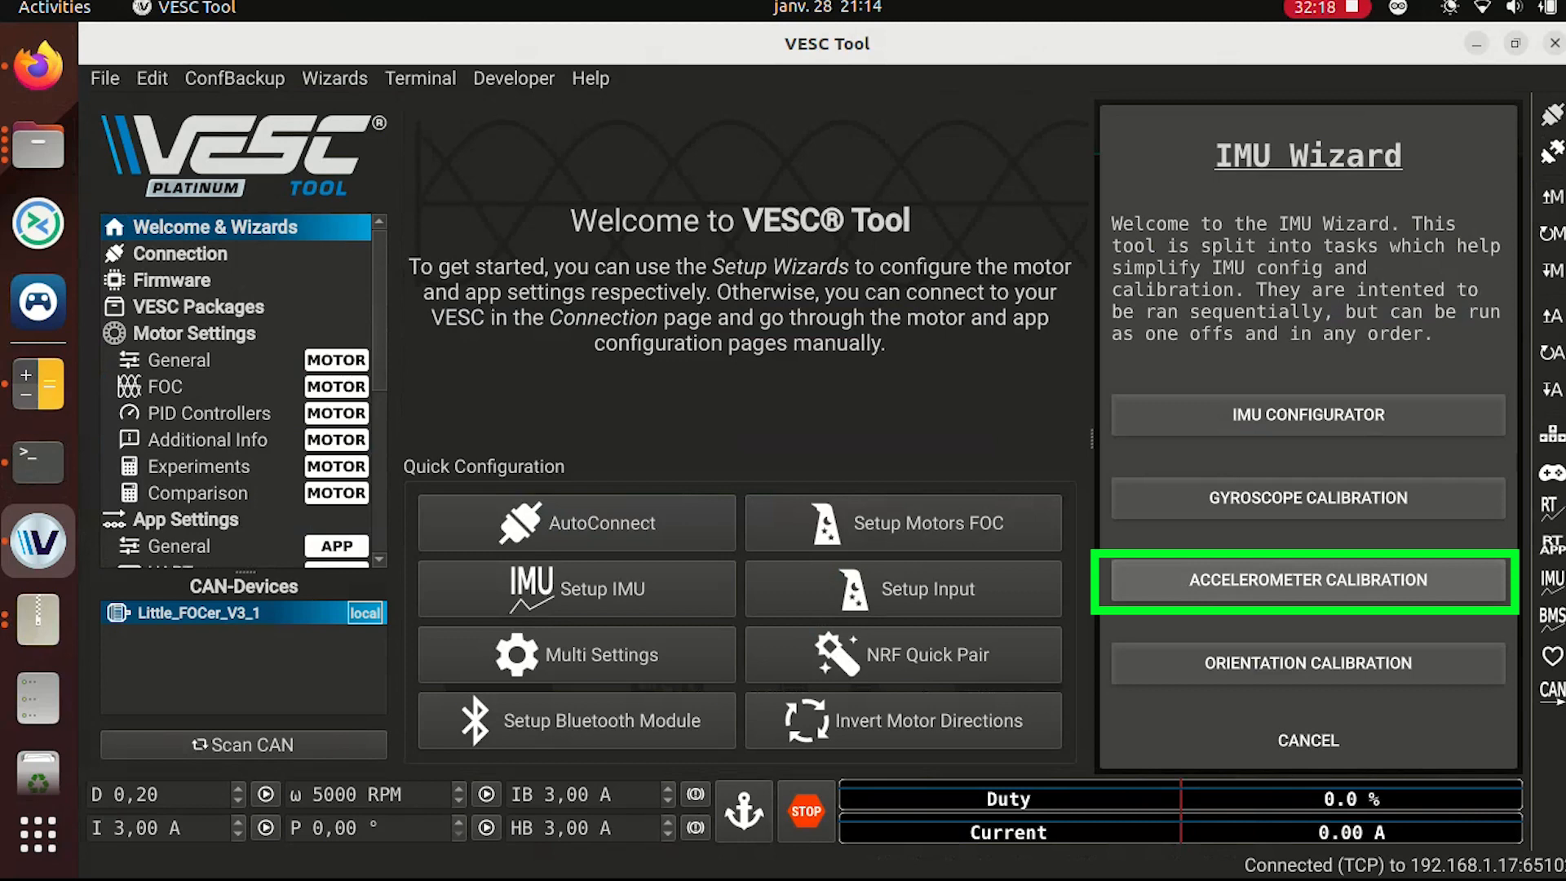
# - Run the accelerometer calibration for the X, Y and Z axes, clearing the maximum Z reading once before saving
pyautogui.click(1308, 579)
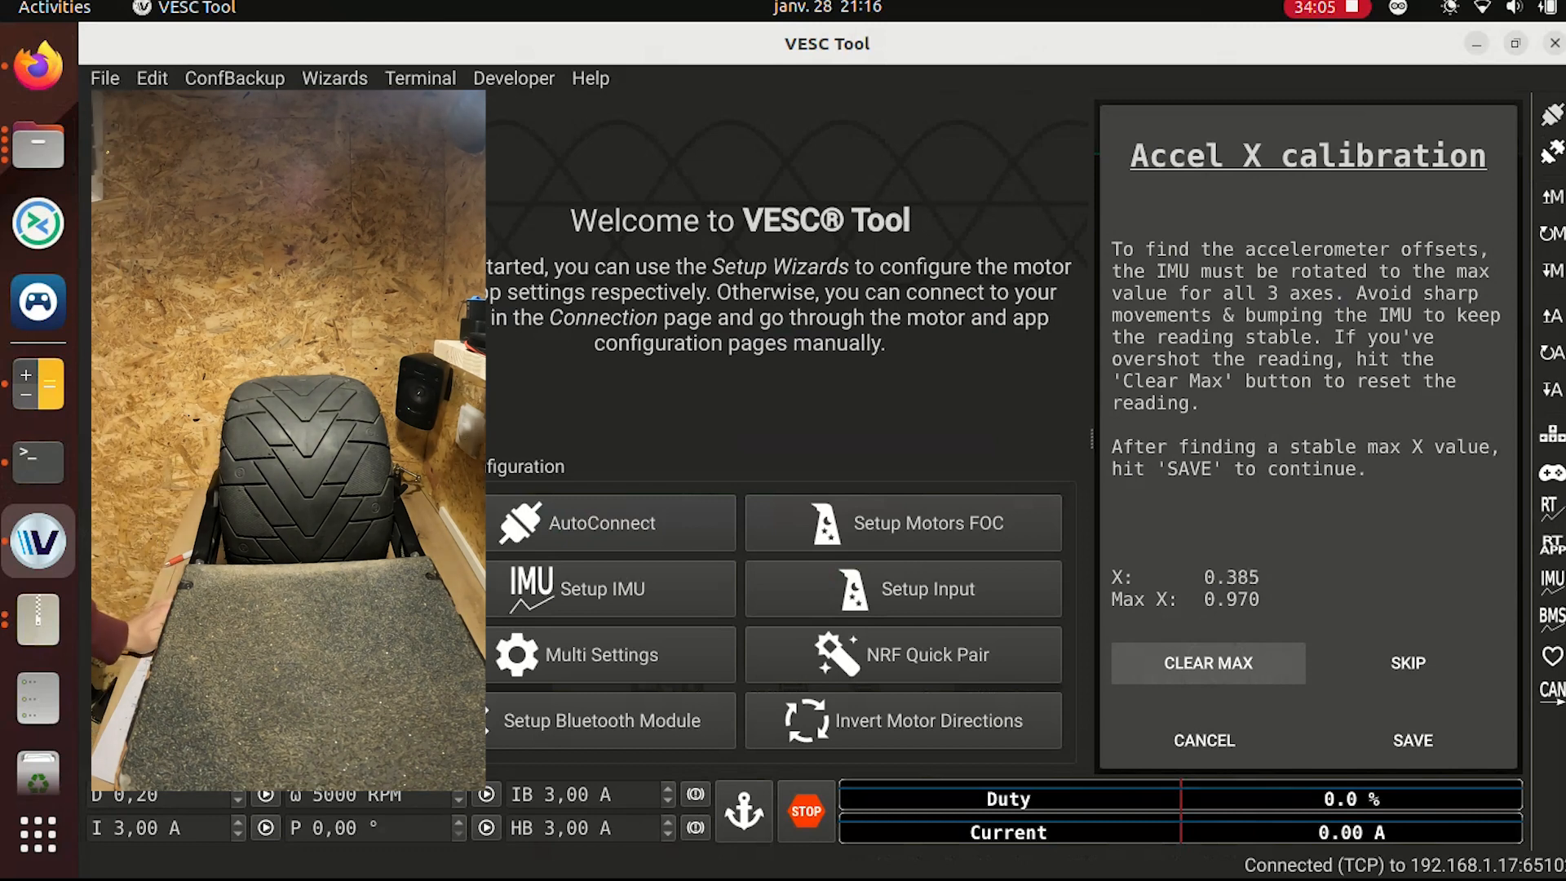
pyautogui.click(1412, 739)
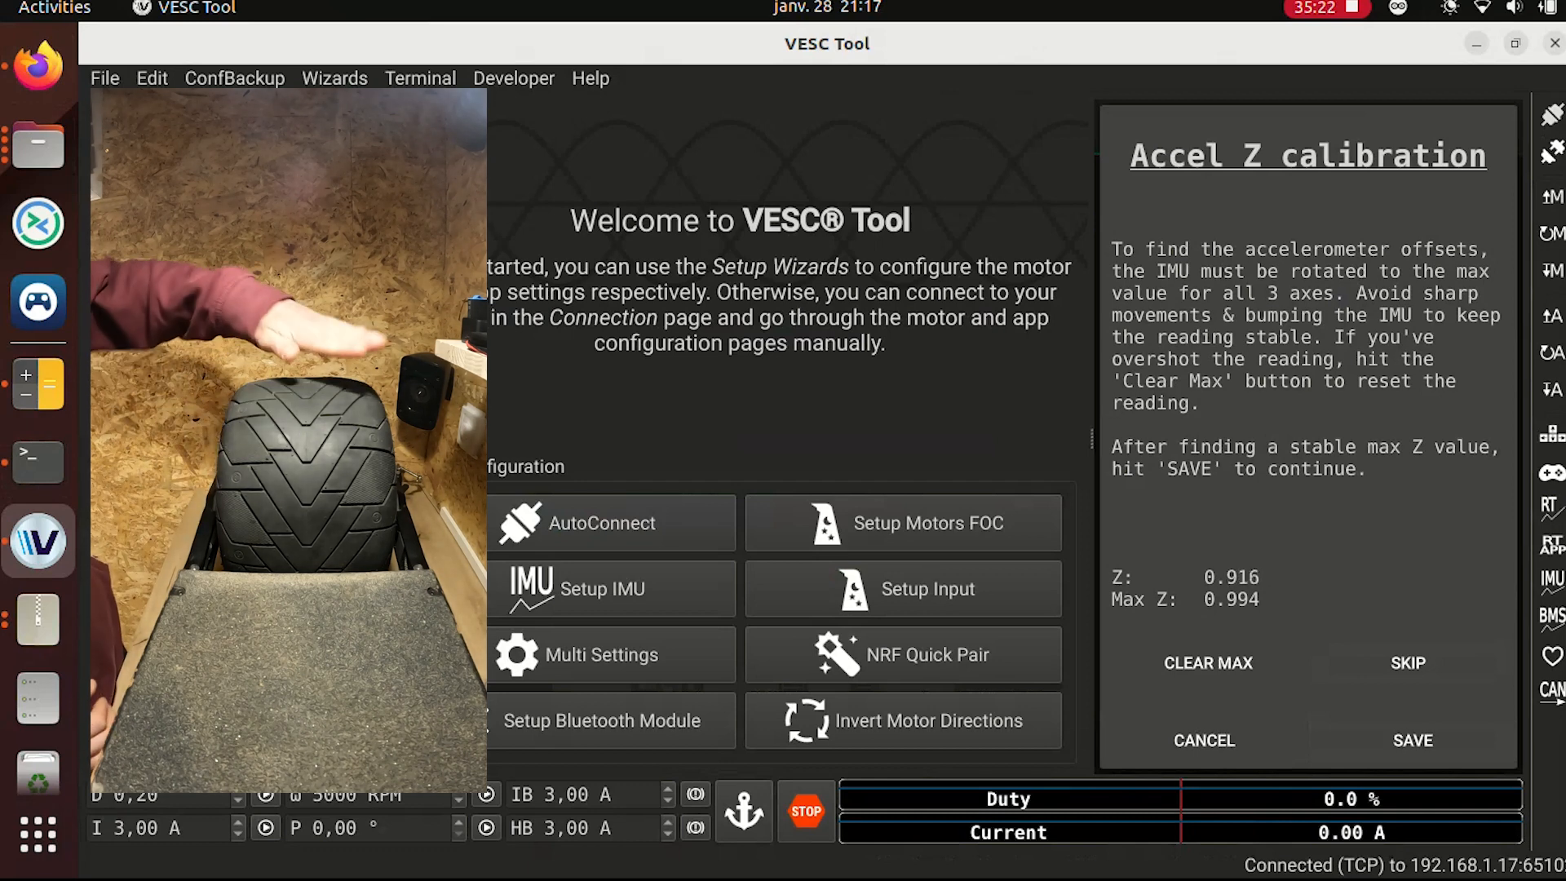
pyautogui.click(1182, 662)
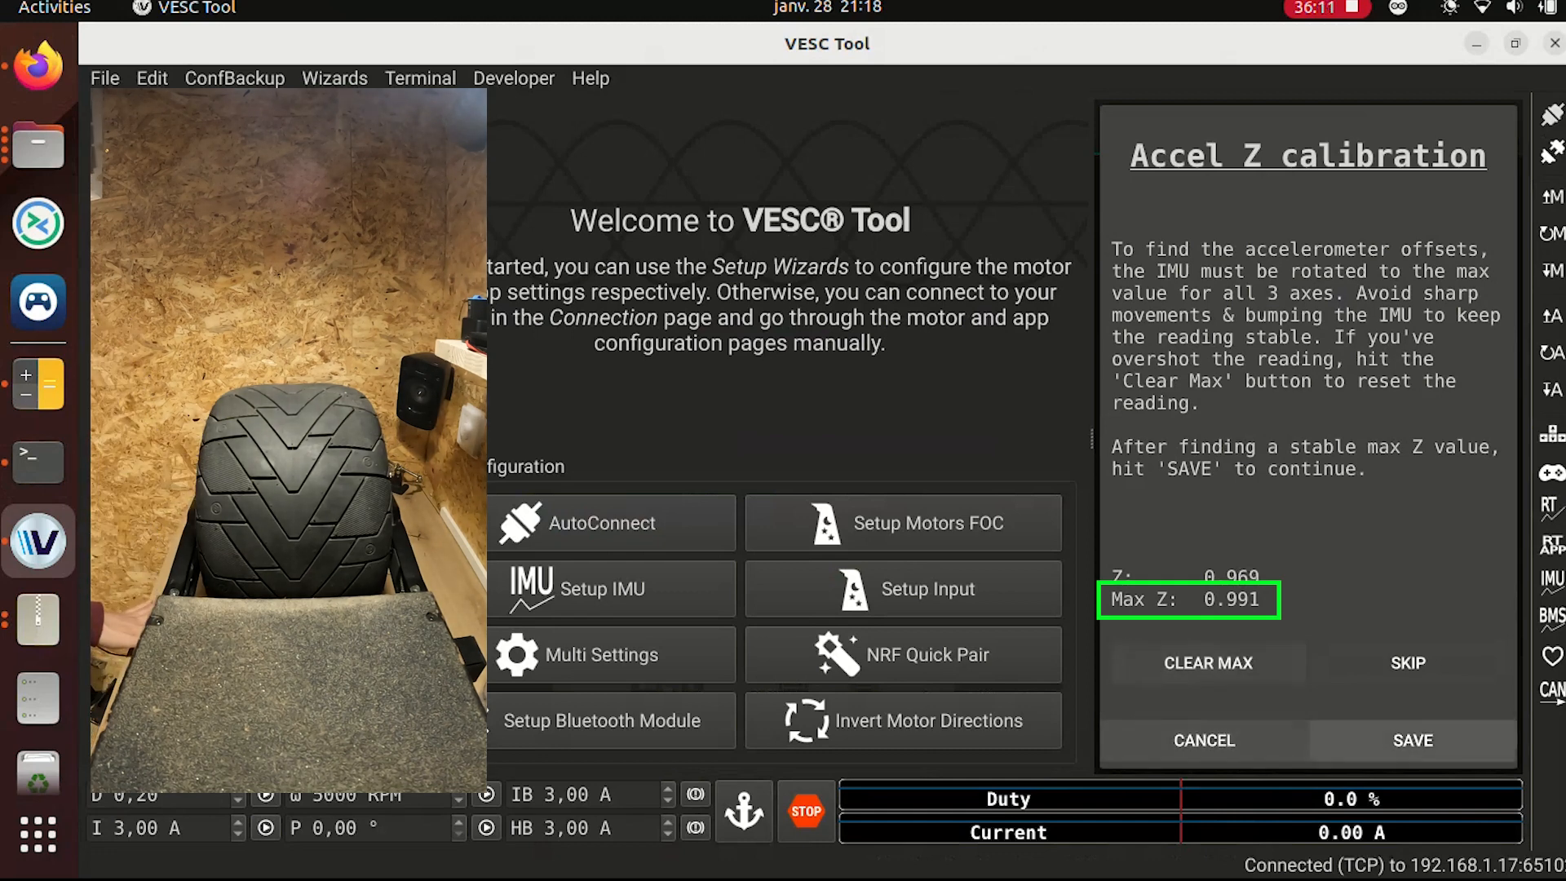
pyautogui.click(1412, 741)
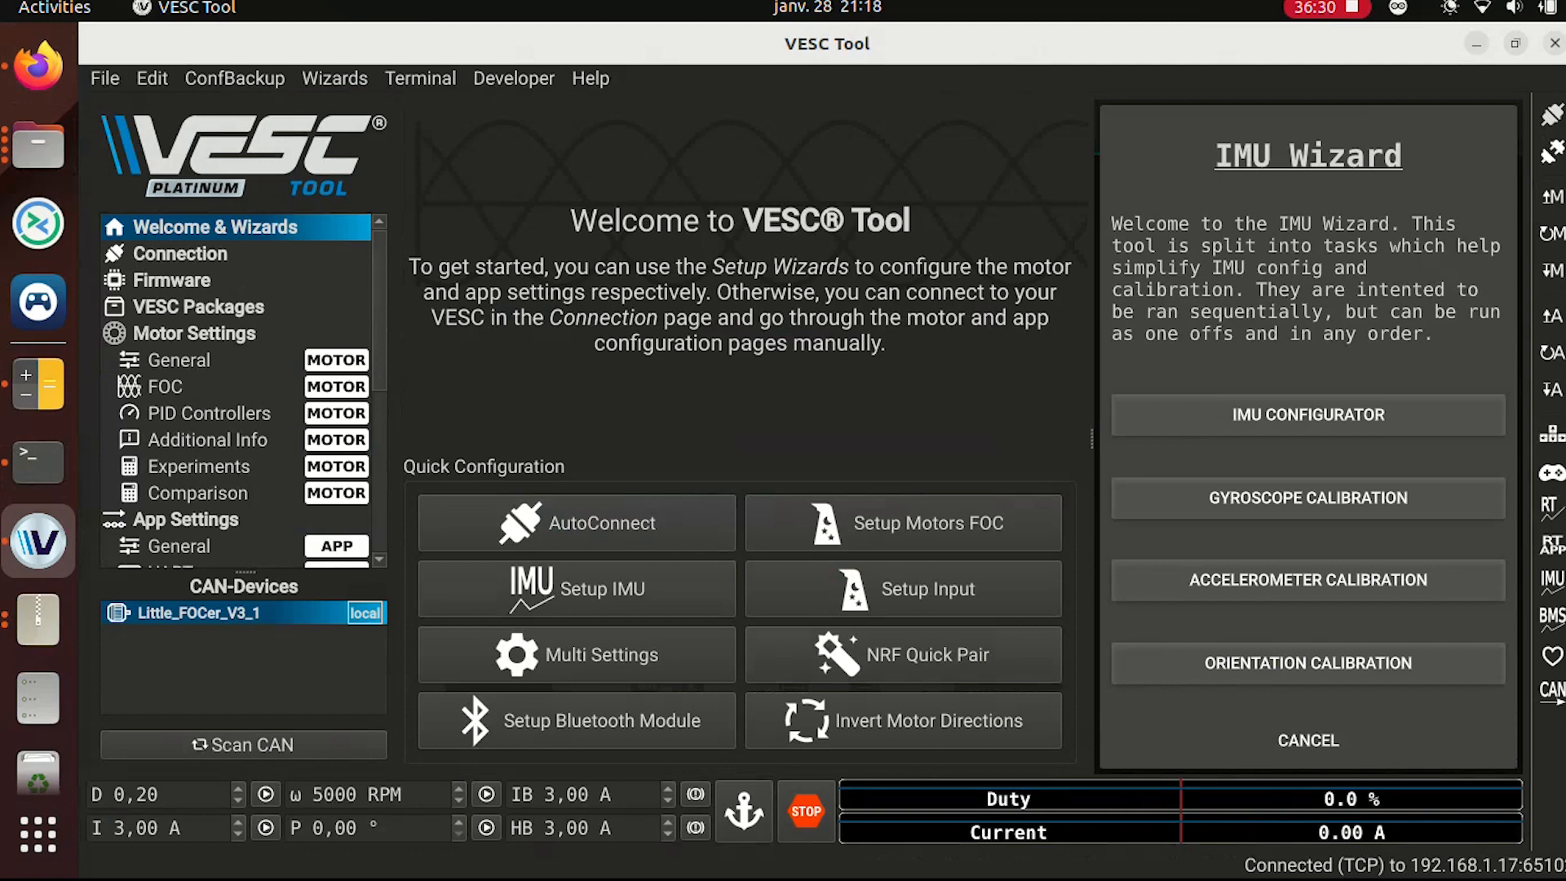
pyautogui.scroll(-2, 237, 392)
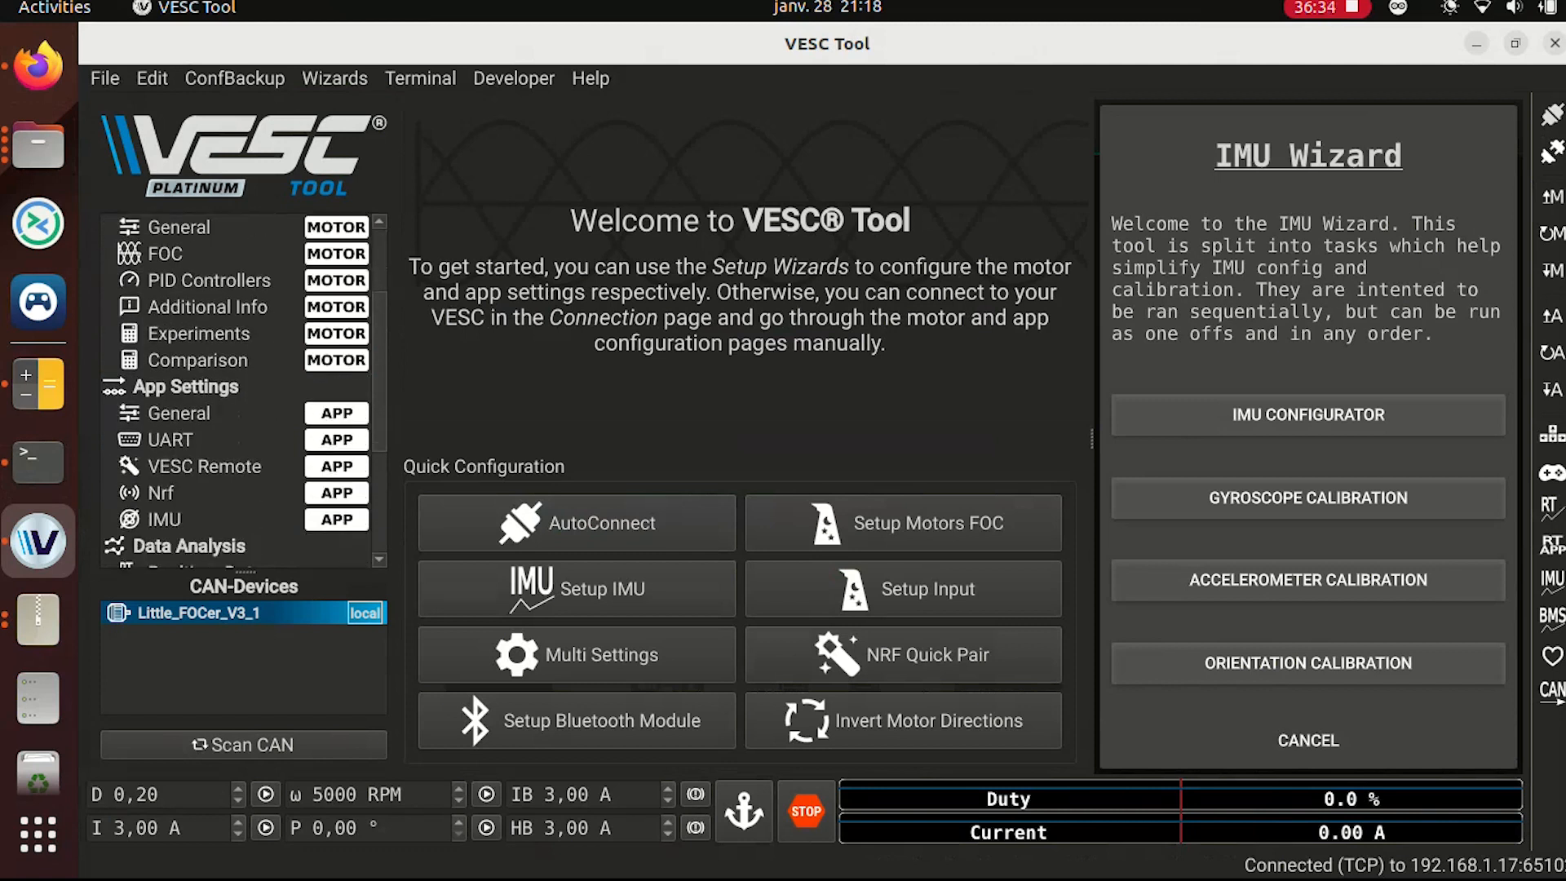
pyautogui.scroll(-2, 237, 391)
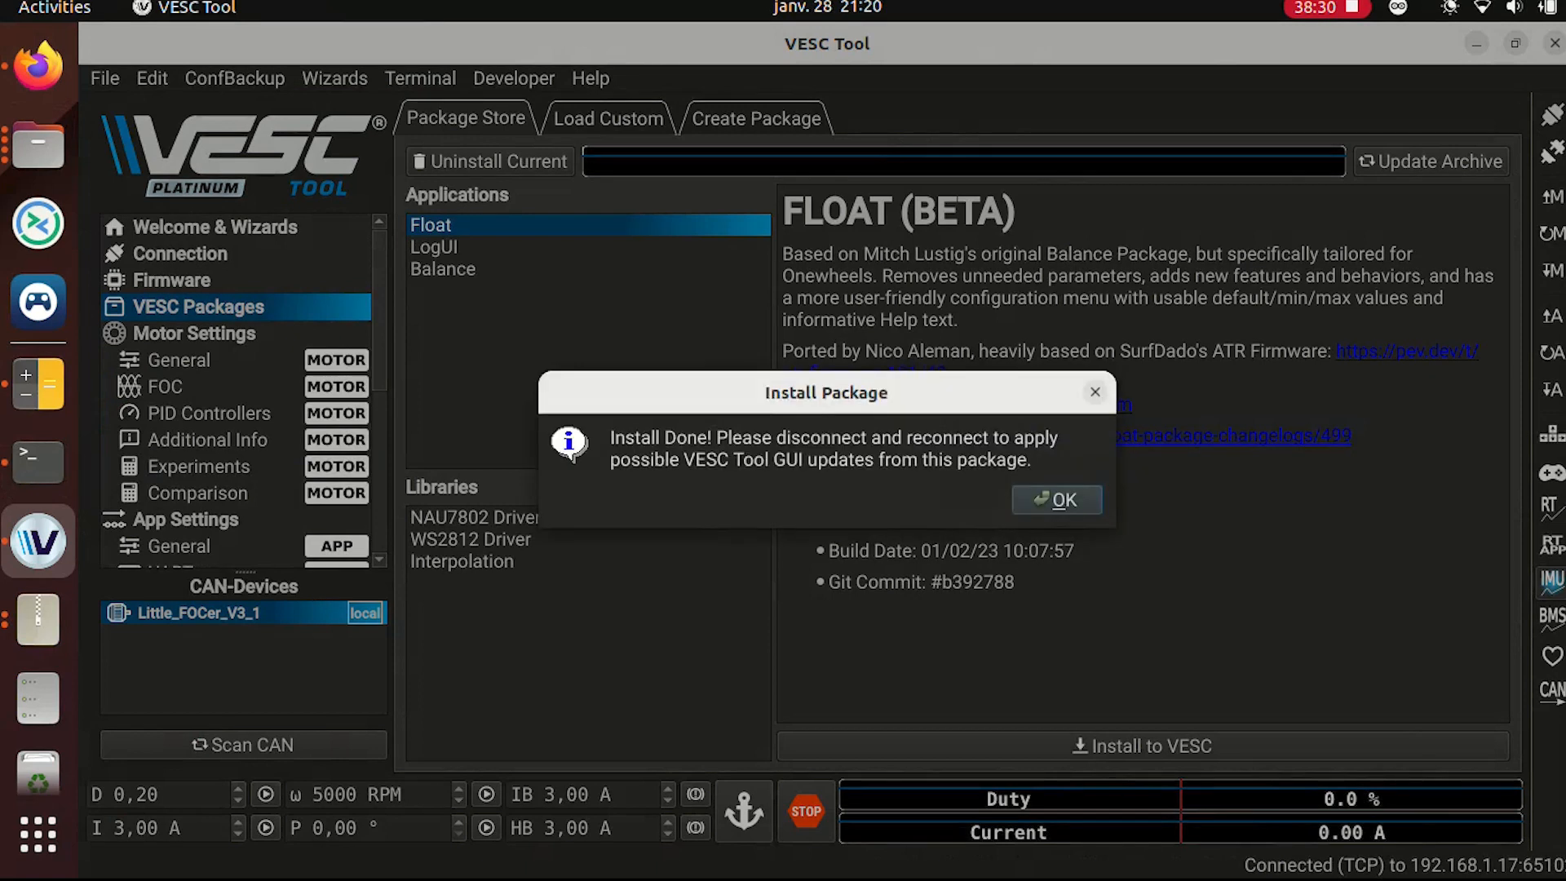
# - Finish installing the Float package on the controller and reconnect to the last connection
pyautogui.click(1057, 500)
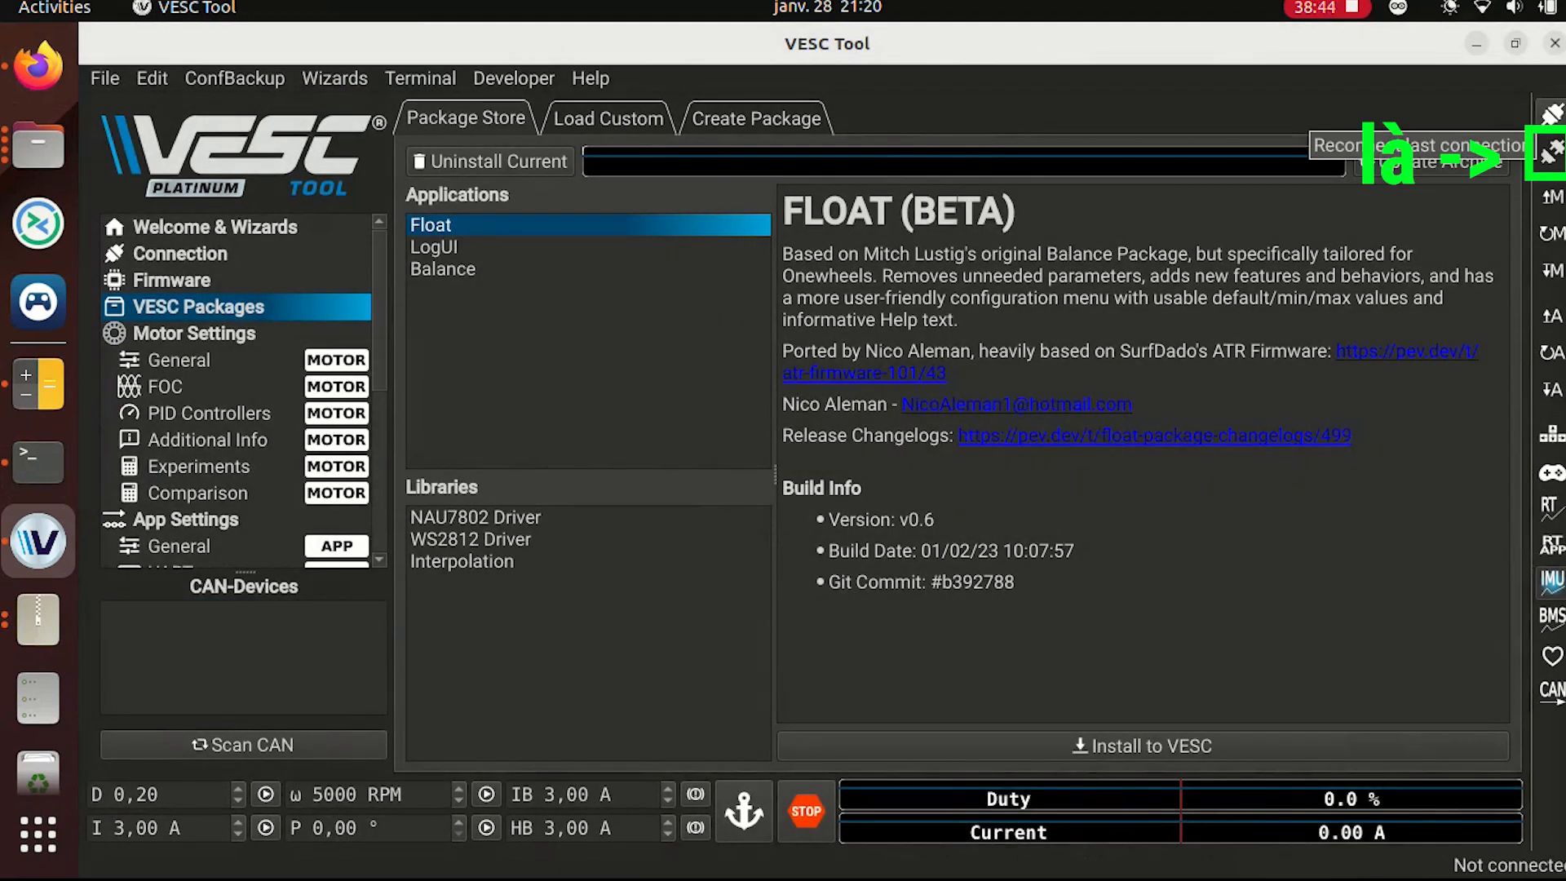
pyautogui.click(1549, 151)
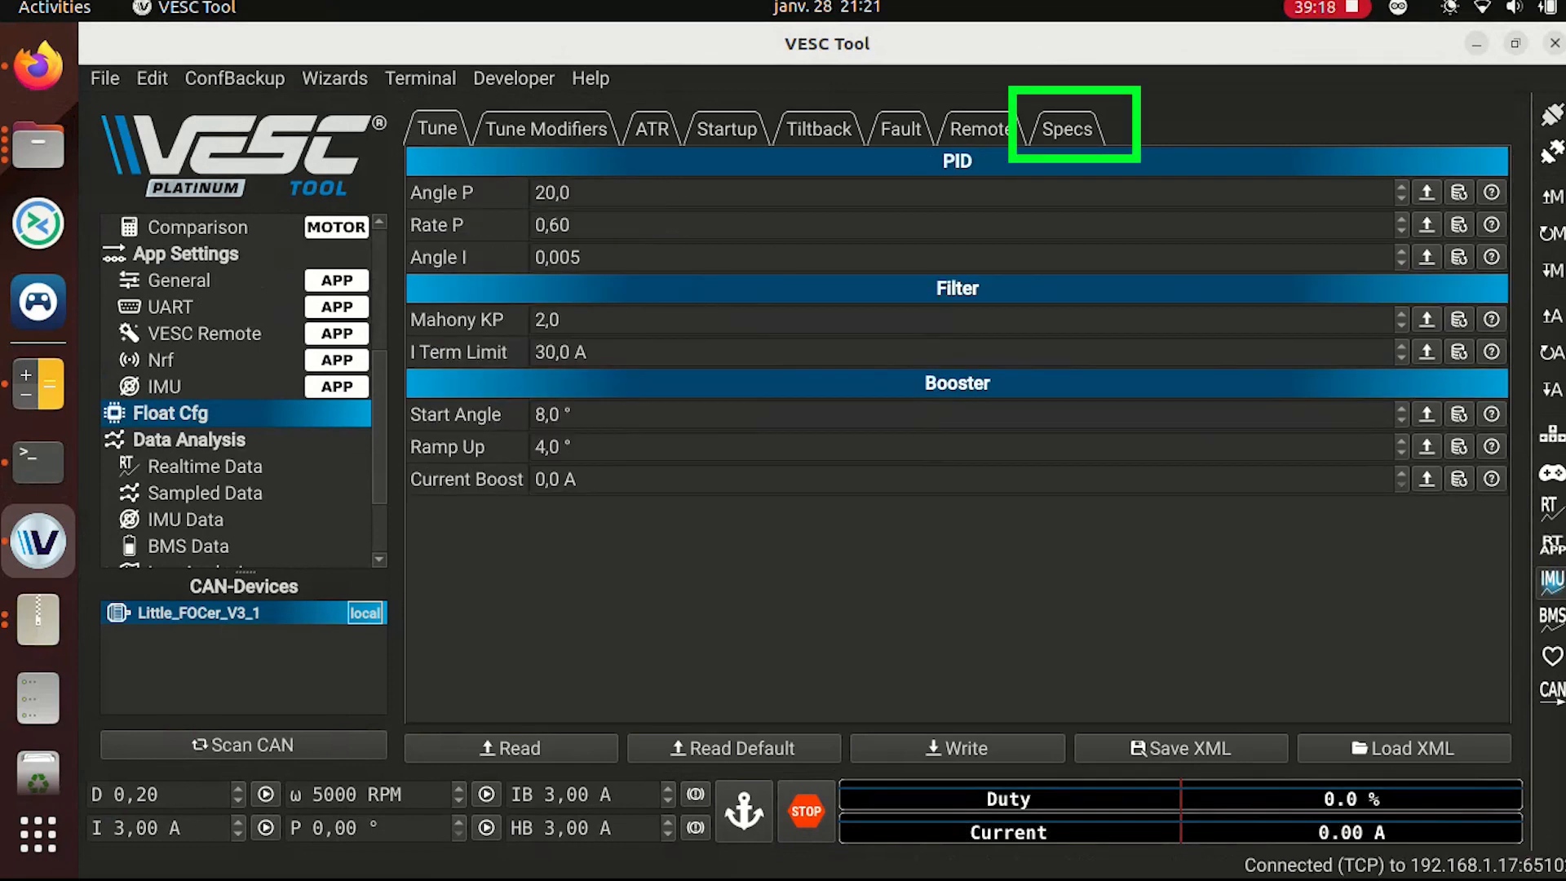
# - In the Float configuration, review the Loop Hertz spec, the High Voltage Threshold help and the Tune settings
pyautogui.click(1067, 129)
pyautogui.doubleClick(676, 256)
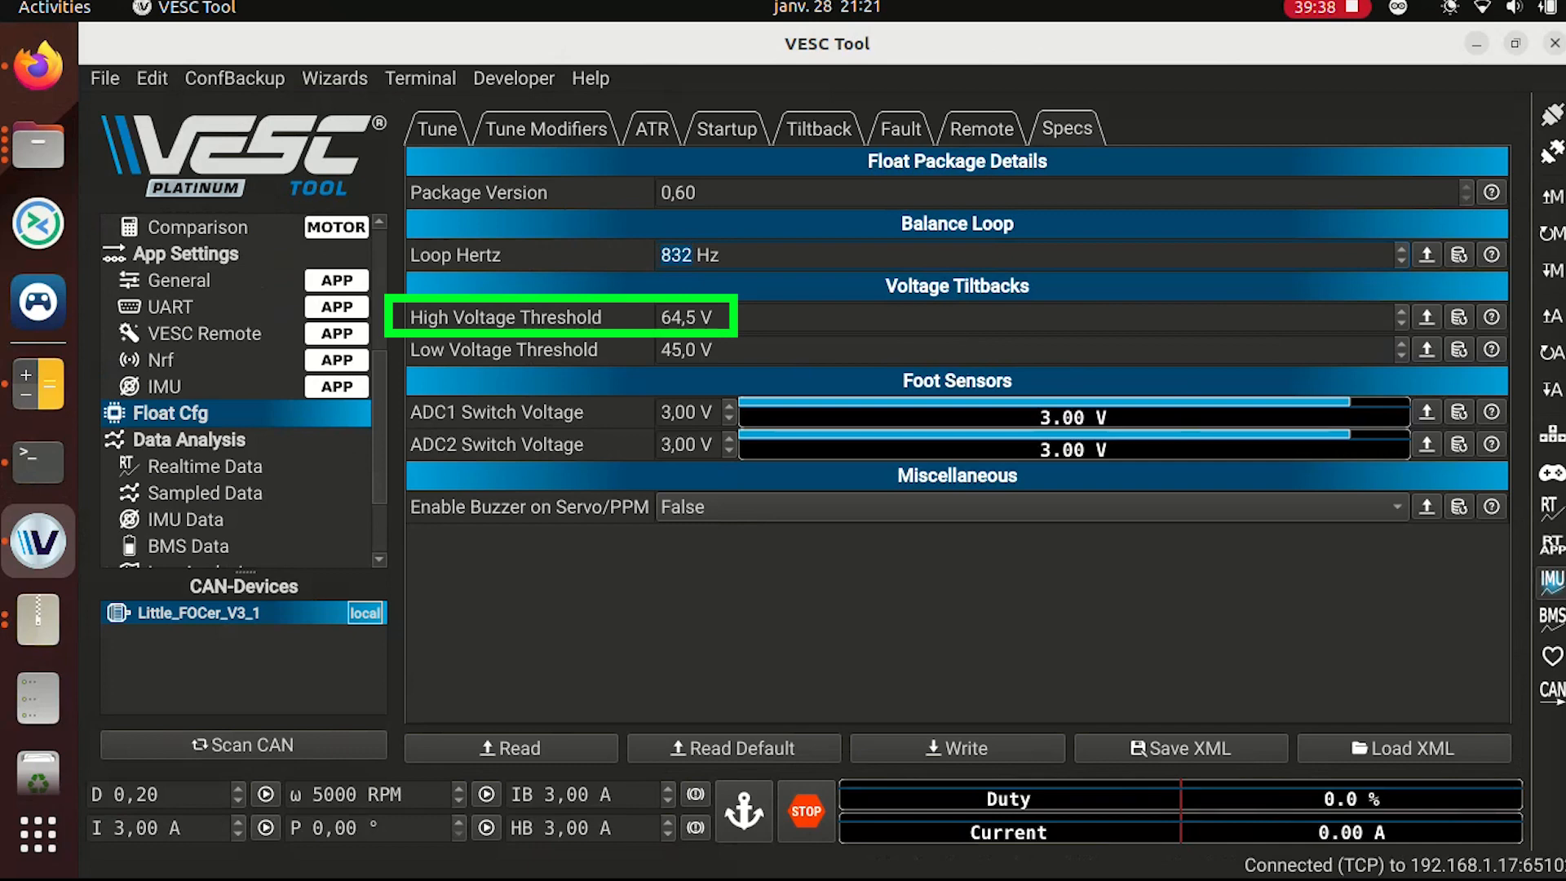
pyautogui.click(1491, 316)
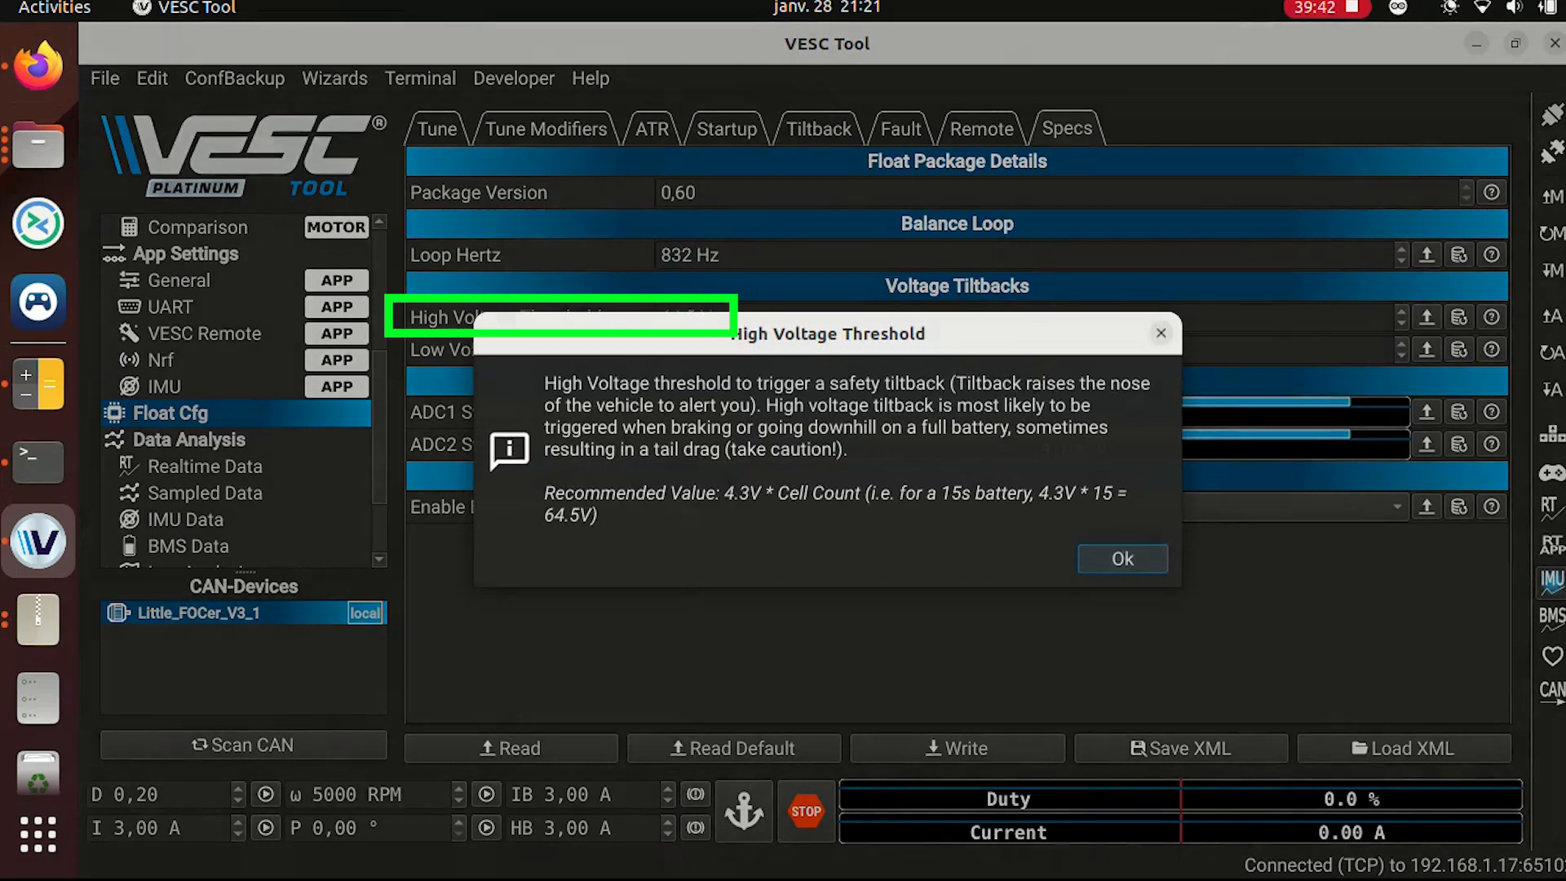
pyautogui.click(1122, 559)
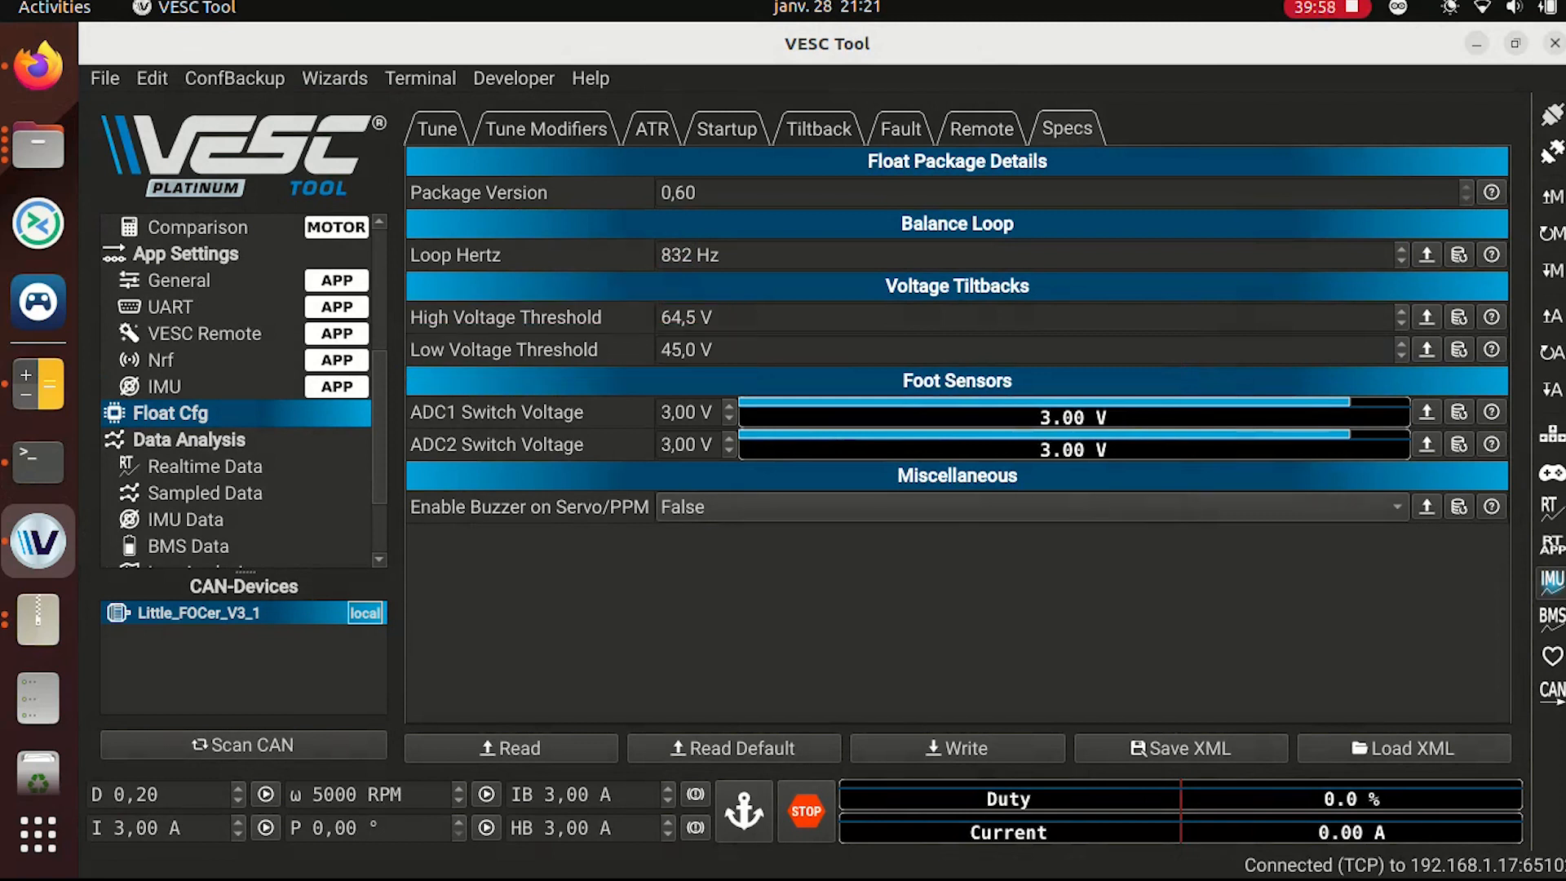
pyautogui.click(437, 129)
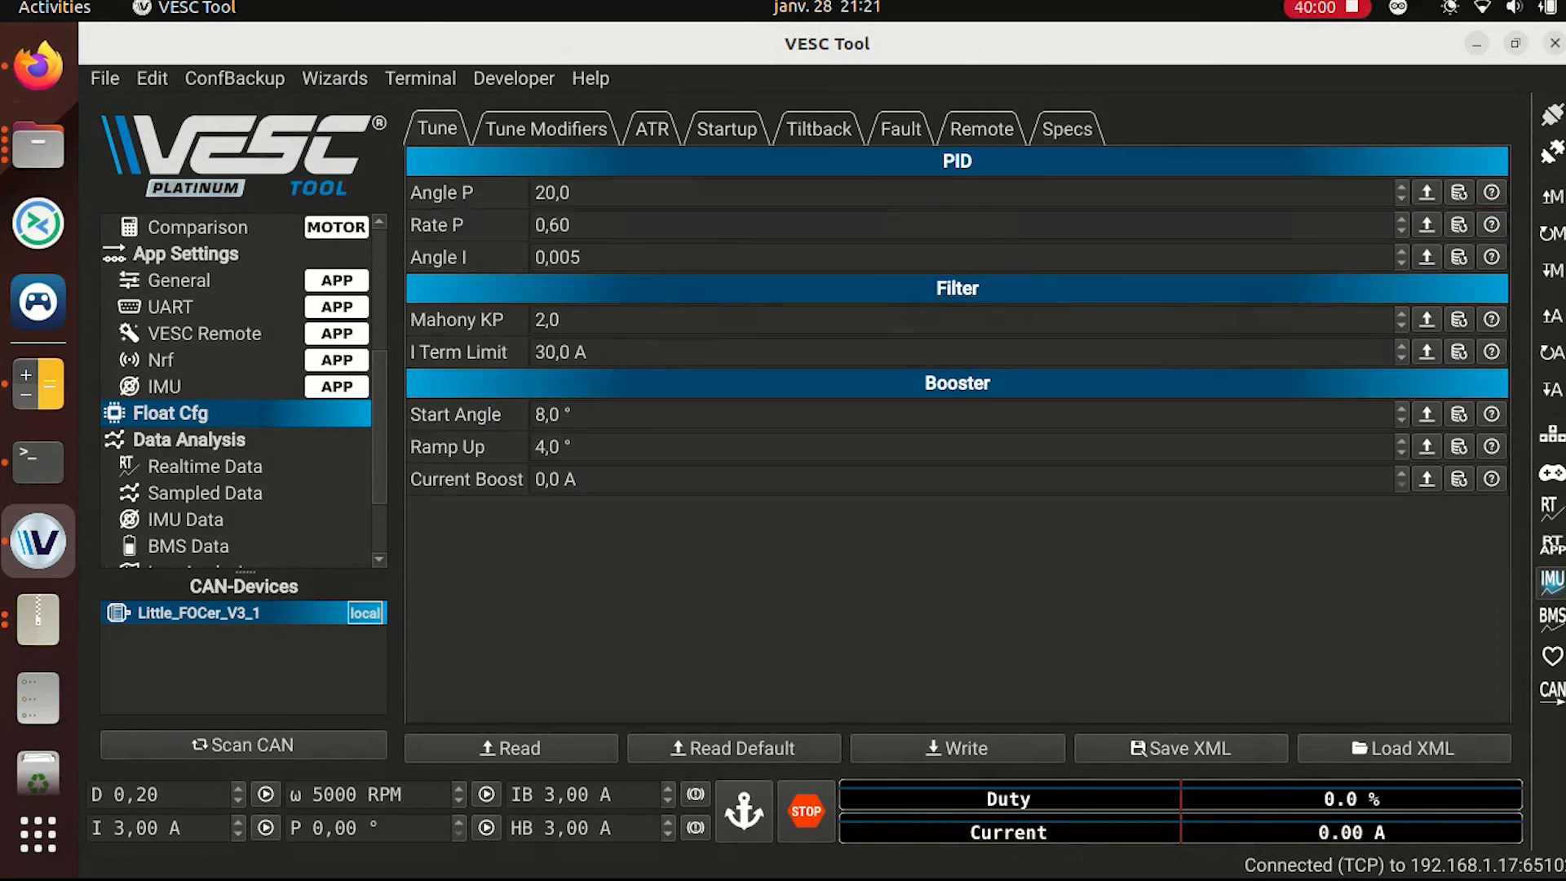